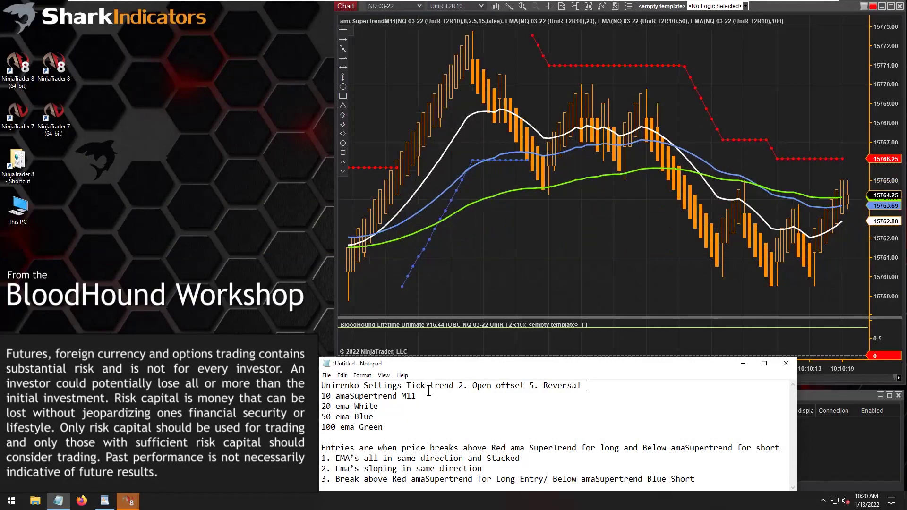
- Review the notes on the 20, 50 and 100 EMAs and the three entry rules for stacking, slope and amaSupertrend breaks
left_click_drag(322, 406, 385, 429)
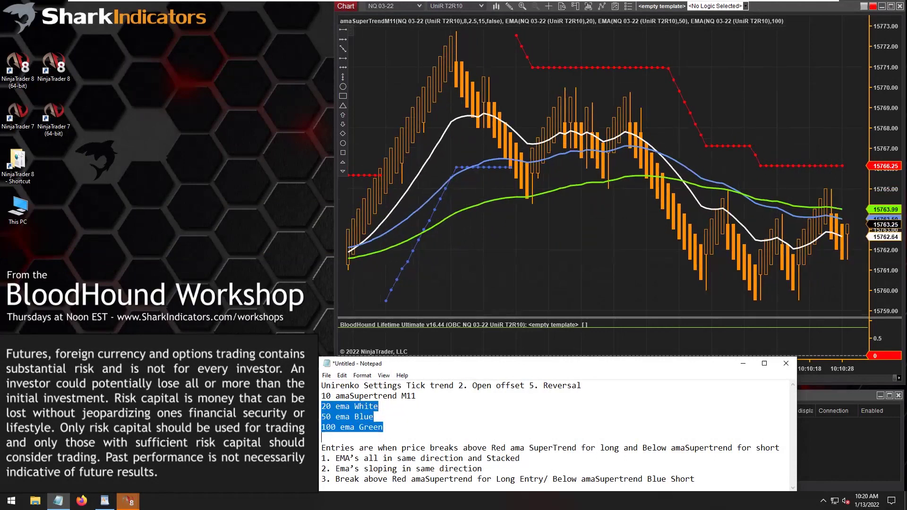
left_click(347, 458)
double_click(348, 458)
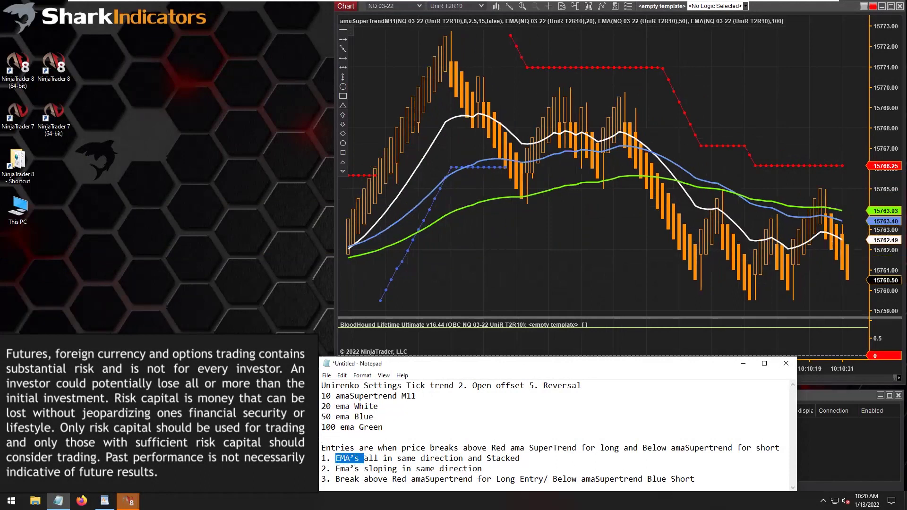
left_click_drag(347, 458, 519, 459)
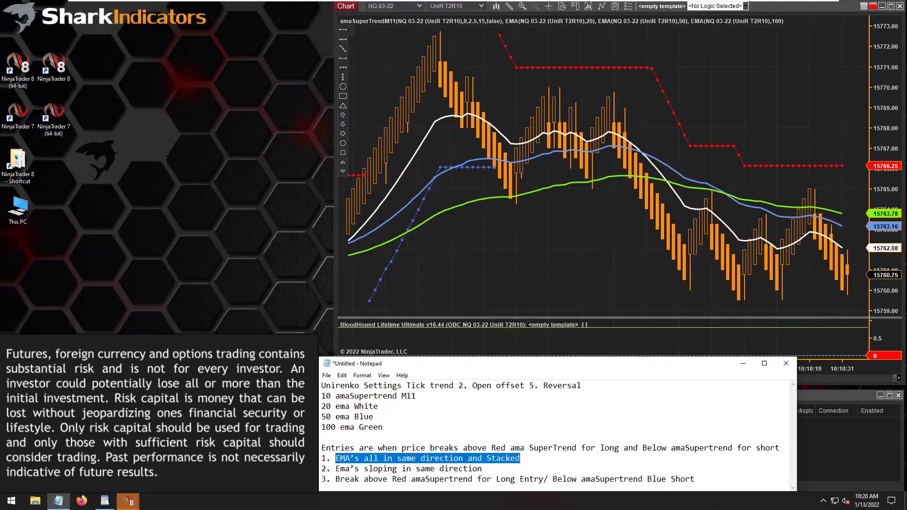
left_click_drag(336, 469, 487, 468)
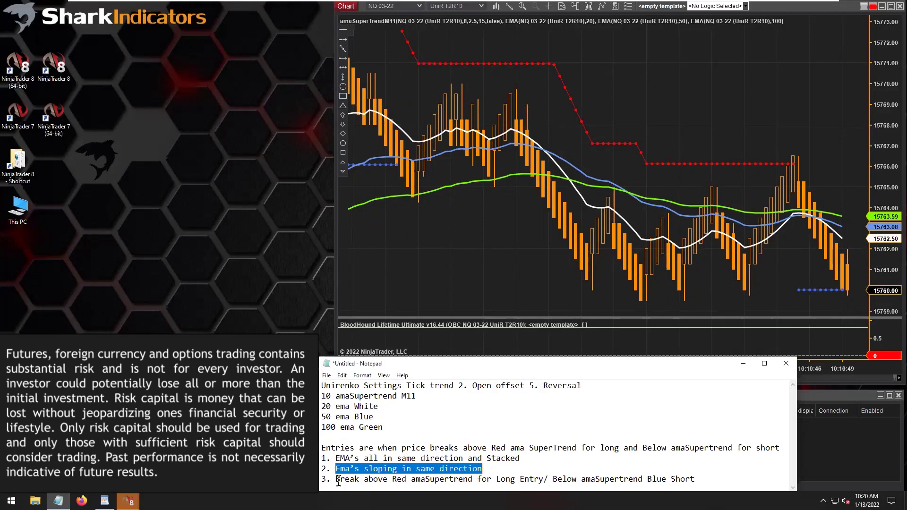
left_click_drag(336, 480, 364, 481)
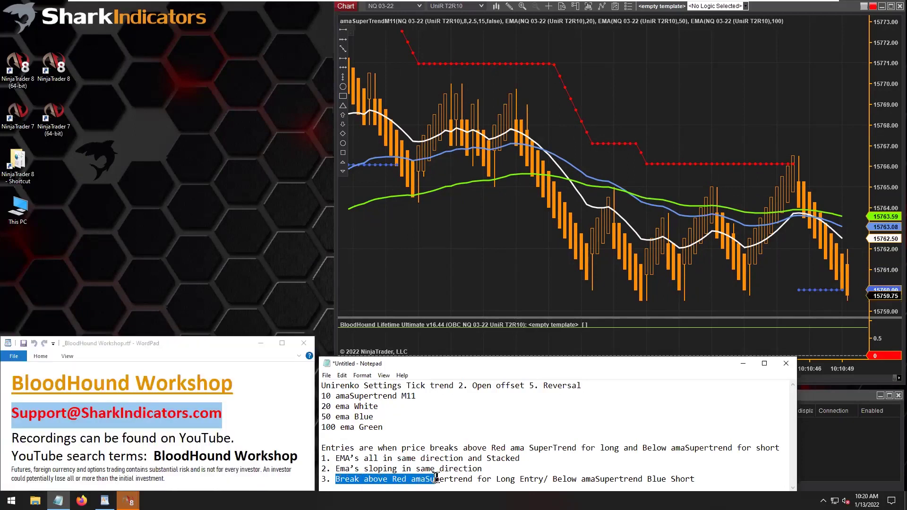
left_click_drag(459, 479, 473, 478)
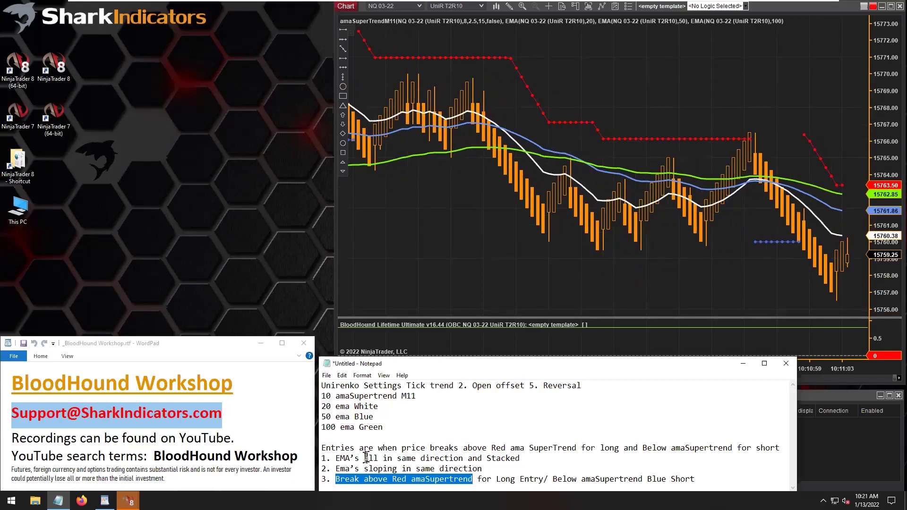
left_click_drag(422, 458, 520, 459)
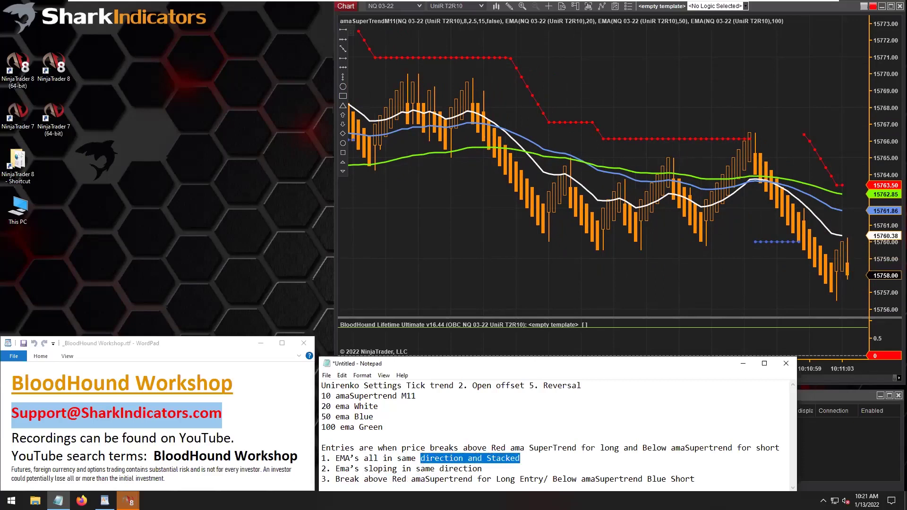
left_click(326, 408)
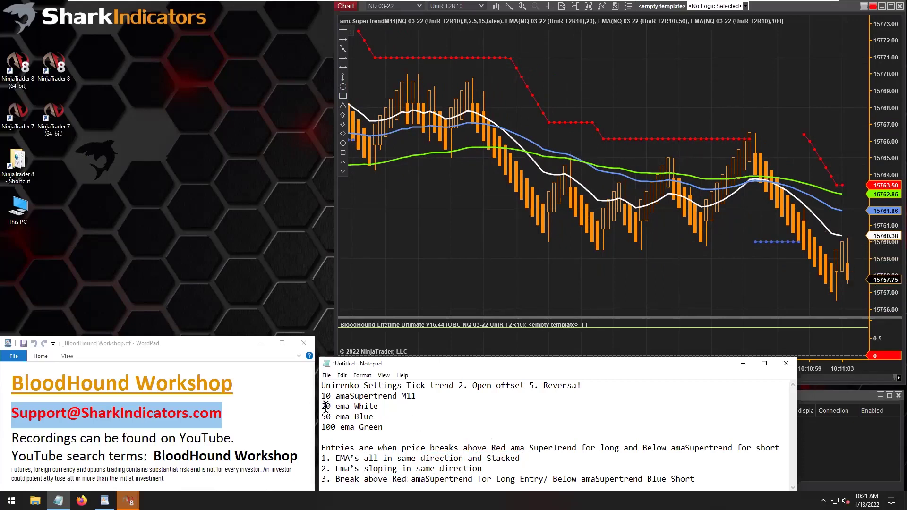
left_click(326, 417)
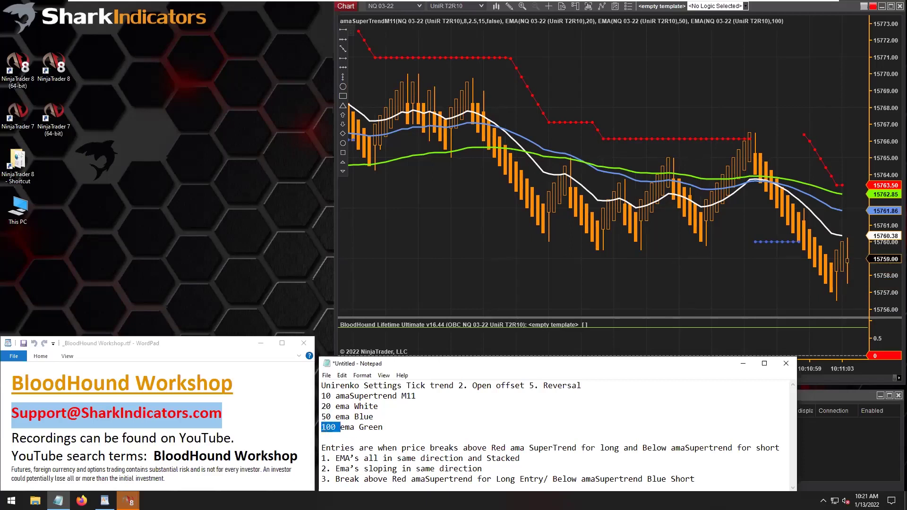
left_click(363, 469)
left_click_drag(389, 469, 459, 469)
left_click_drag(335, 479, 472, 480)
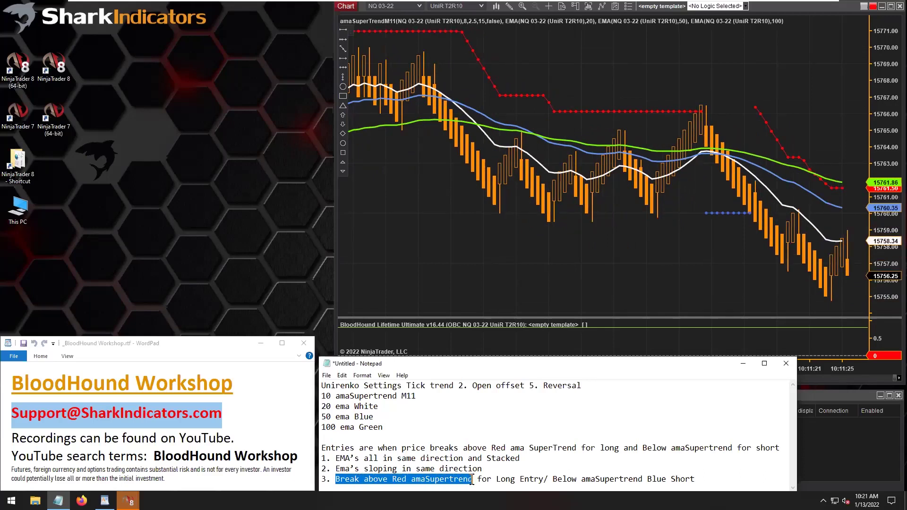
- Set the median period of the chart's amaSuperTrendM11 indicator to 10, as listed in the notes
left_click_drag(321, 396, 332, 396)
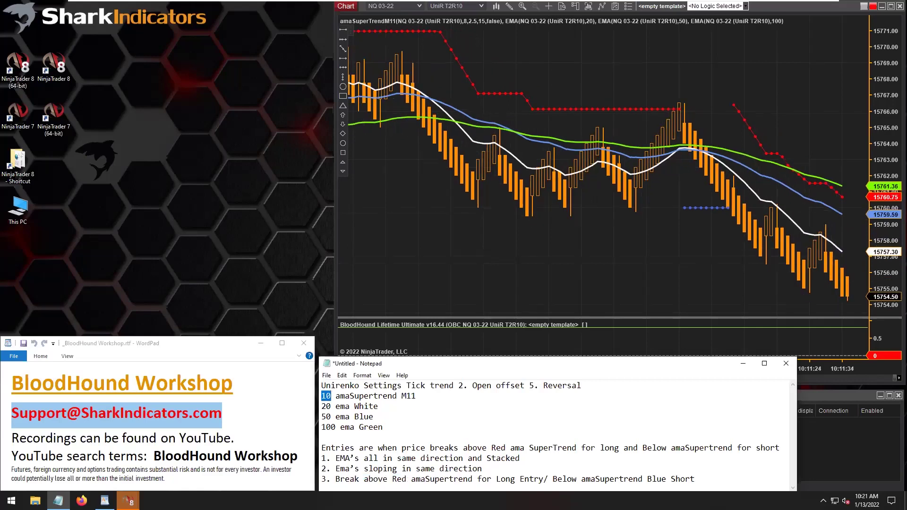
left_click(575, 108)
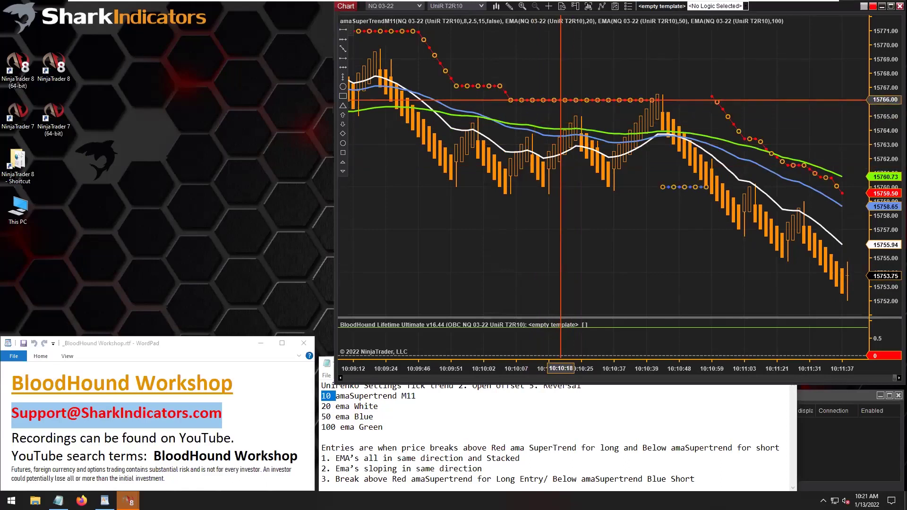
key("ctrl+i")
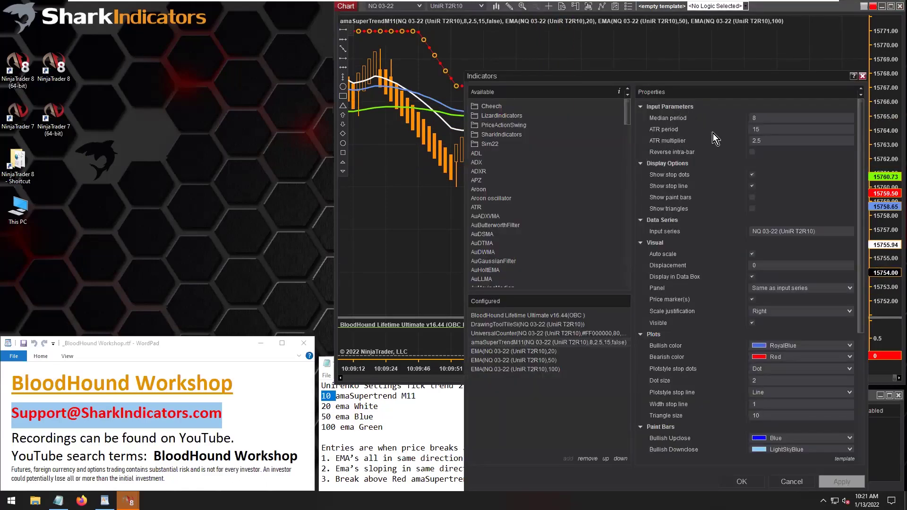
left_click(766, 118)
type("10")
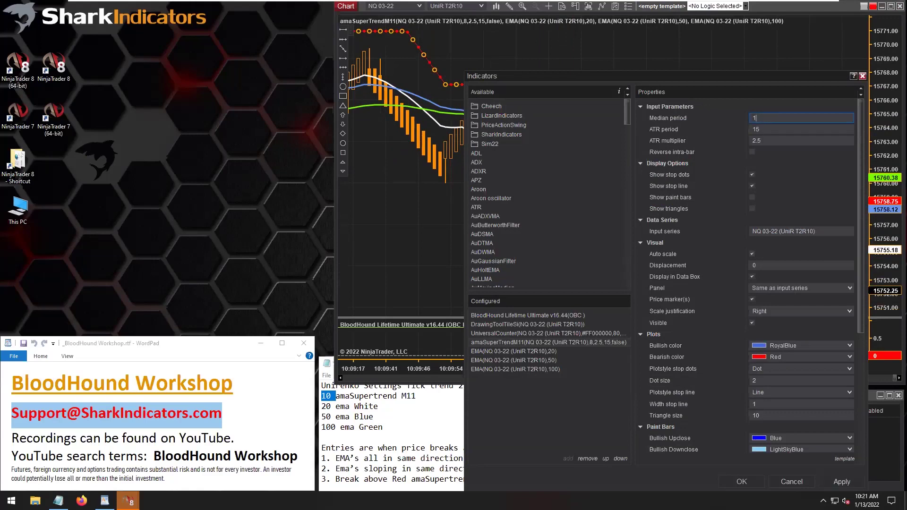
left_click(741, 482)
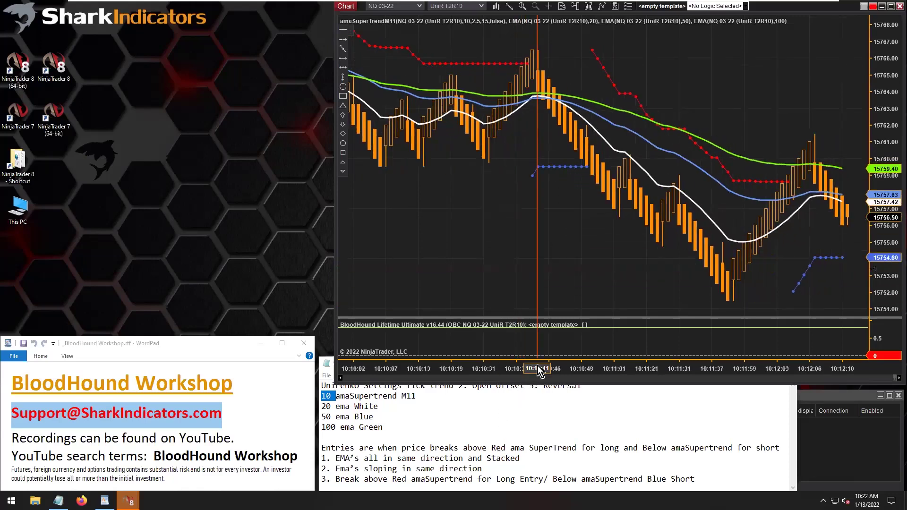
- Move the notes window away from beneath the chart, and open the BloodHound template editor beside the recent price bars
left_click(548, 390)
left_click_drag(443, 365, 123, 364)
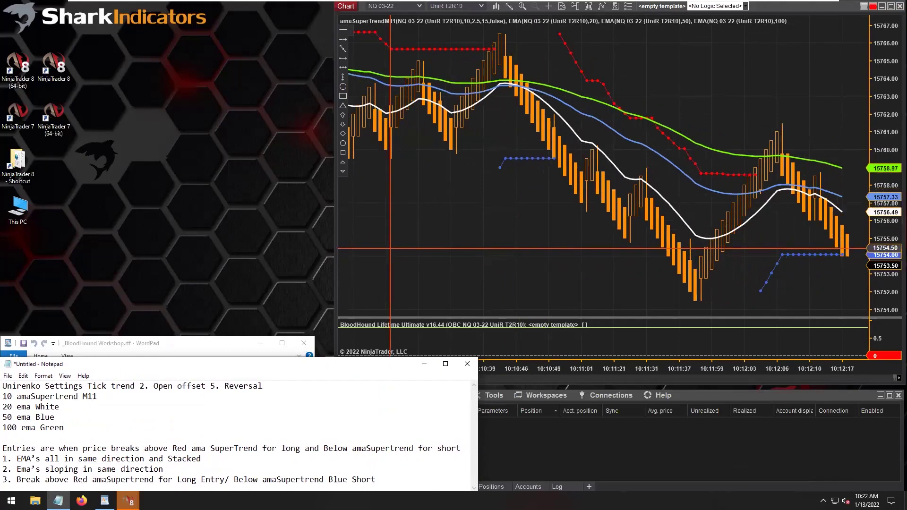
left_click(501, 243)
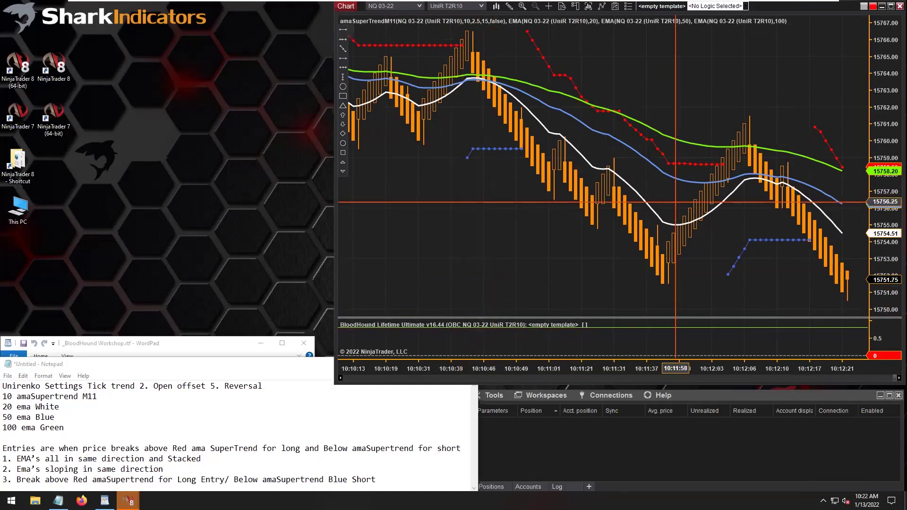
left_click(659, 9)
left_click_drag(293, 58, 265, 10)
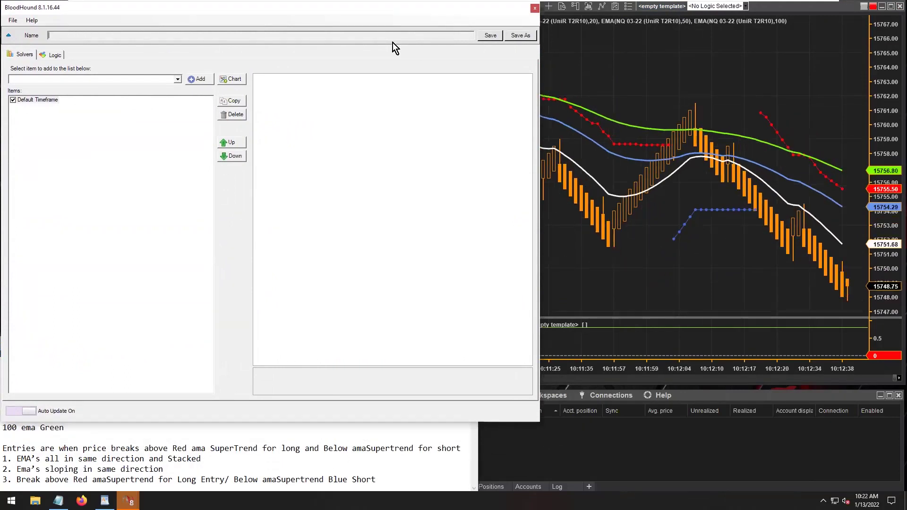
- Save the empty BloodHound template as Si-BHWorkshop20220113, basing the file name on Si-BHWorkshop20220106
left_click(518, 37)
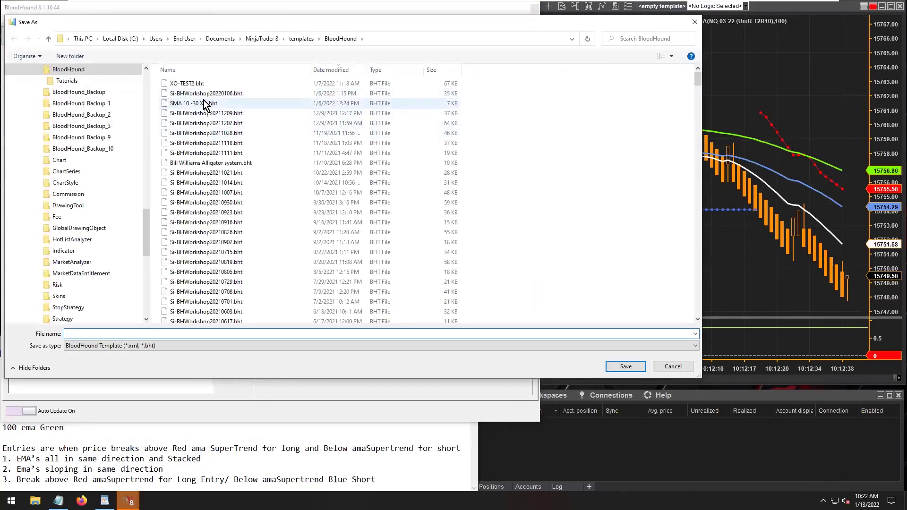
left_click(203, 94)
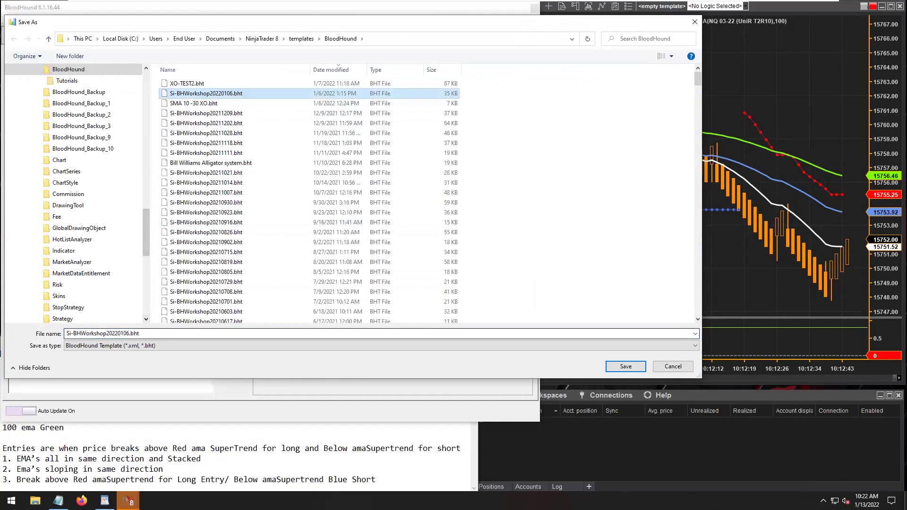
left_click(130, 334)
key("Delete")
key("Delete")
key("Delete")
key("Delete")
key("BackSpace")
key("BackSpace")
type("13")
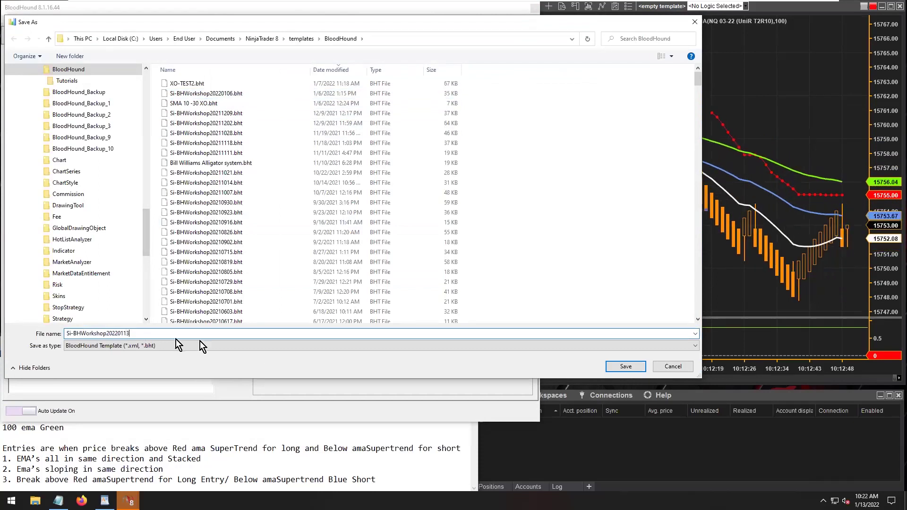
left_click(615, 367)
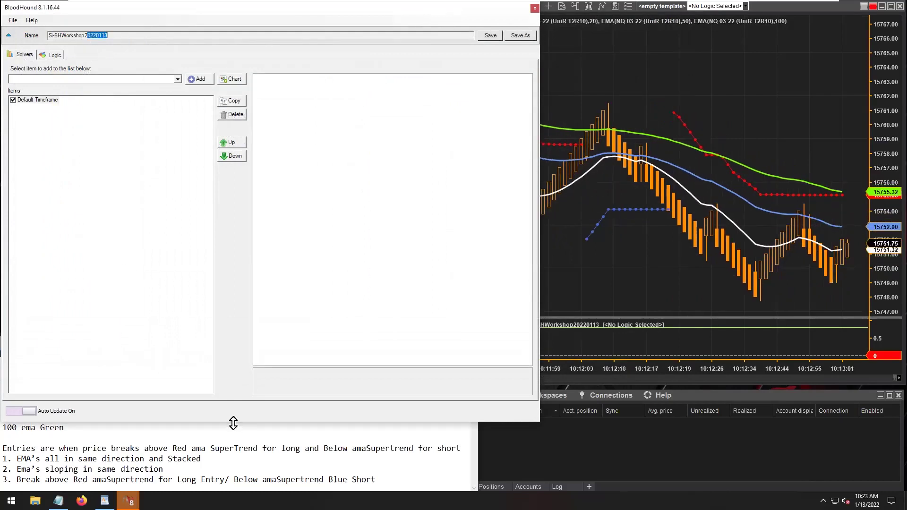
- Shorten the BloodHound window to uncover the notes, and create a new logic in the template
left_click_drag(227, 422, 227, 378)
left_click_drag(108, 35, 88, 71)
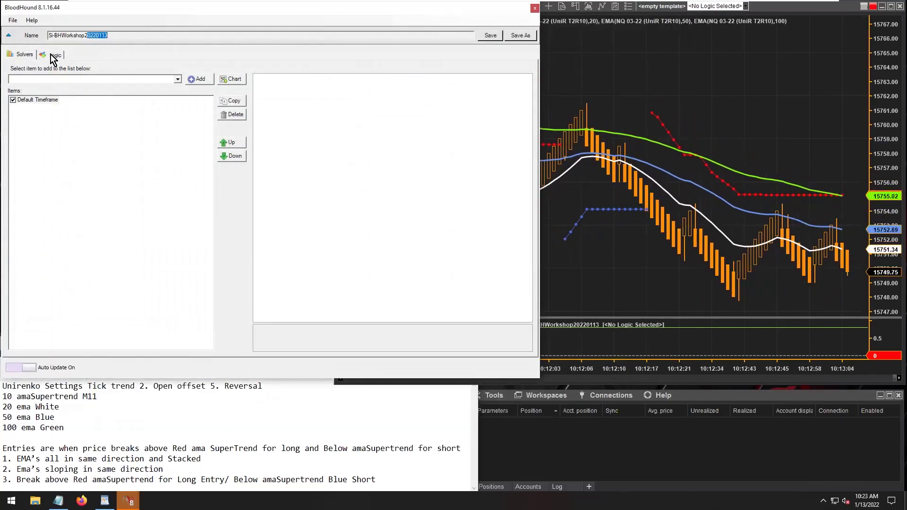
left_click(54, 56)
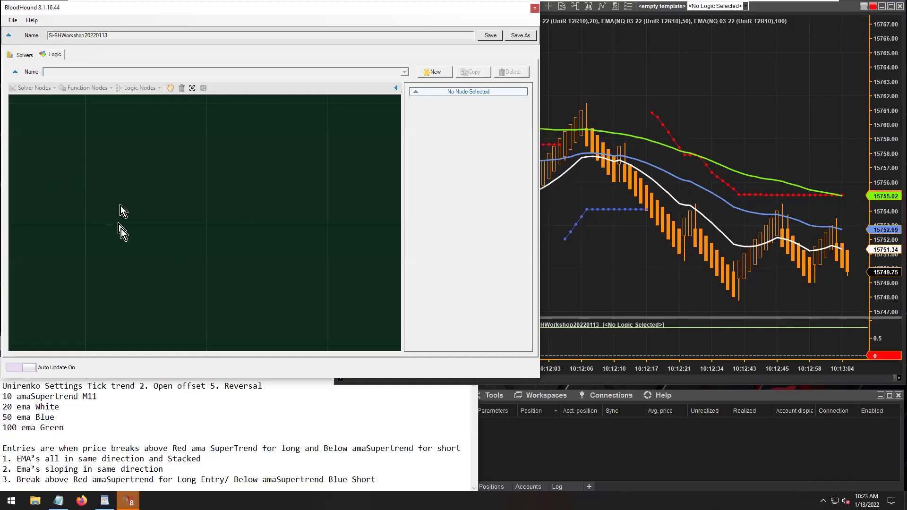
left_click(433, 72)
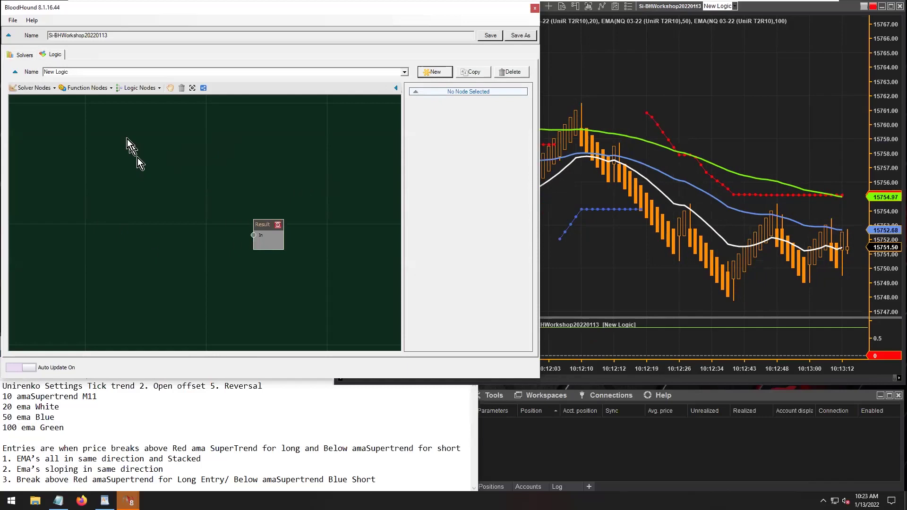
- Name the new logic "amaSTM11 XO w/ EMA filters"
double_click(72, 72)
type("amaSTM11 X")
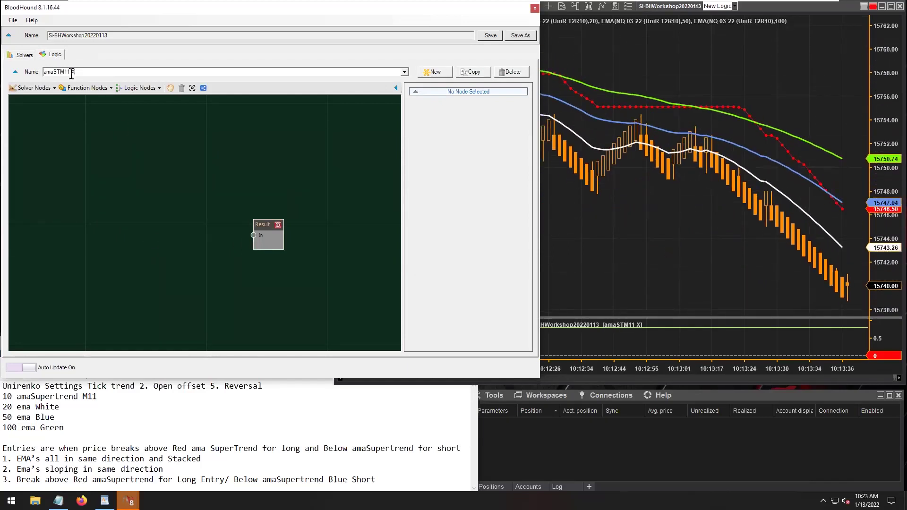
type("O w/ EMA filters")
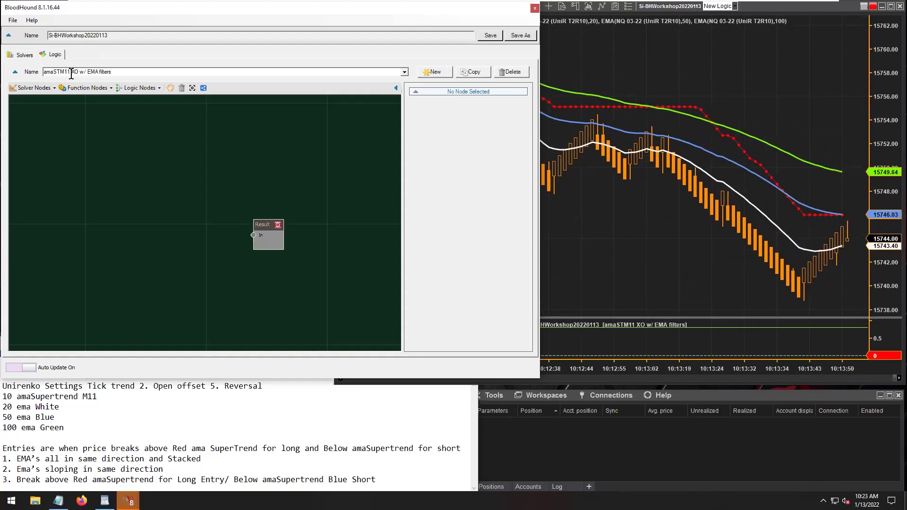
left_click_drag(44, 73, 114, 73)
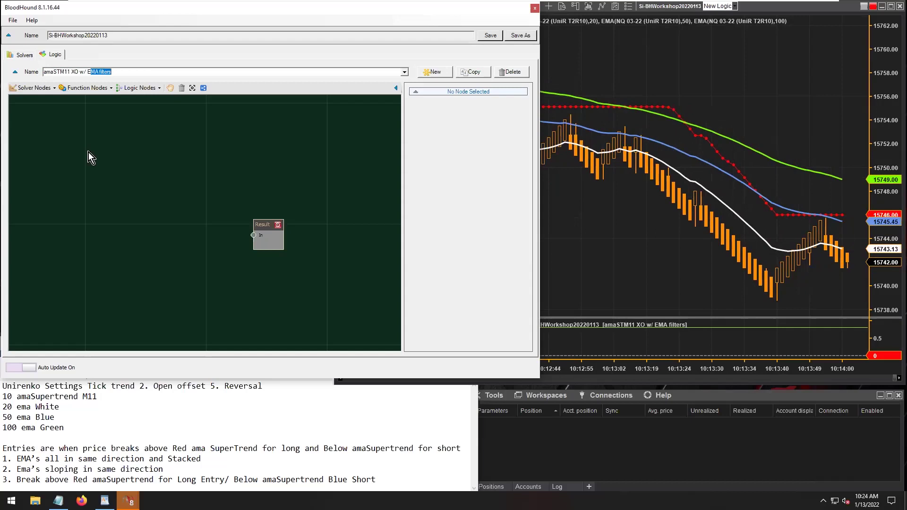
left_click(78, 171)
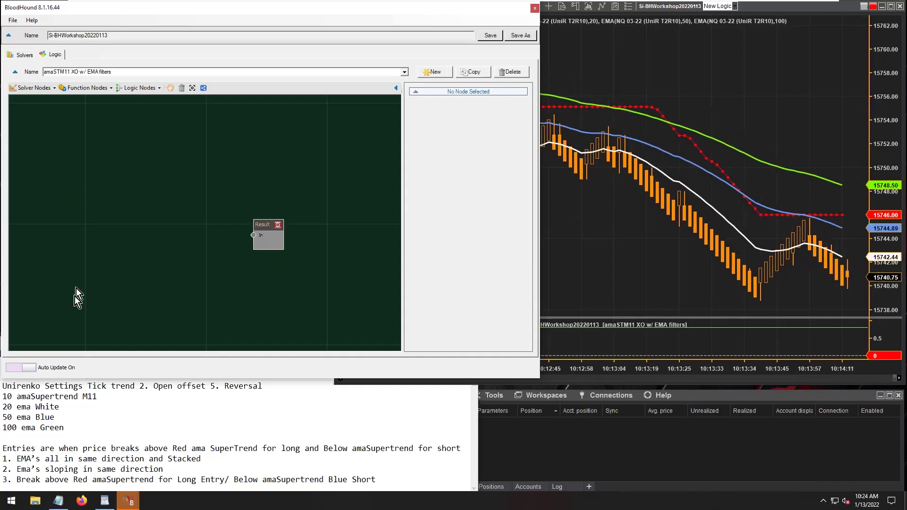
- Remove the space before M11 in the notes so the indicator reads amaSupertrendM11
left_click_drag(21, 396, 97, 397)
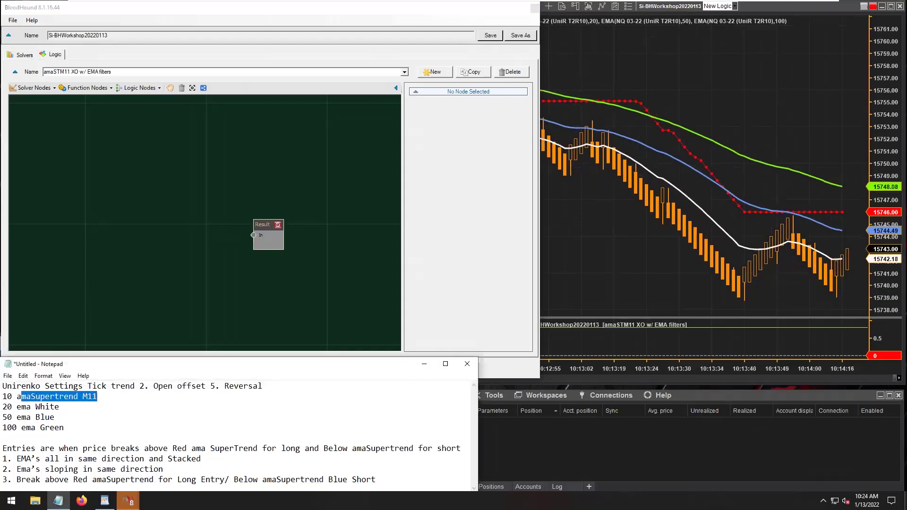
left_click(83, 398)
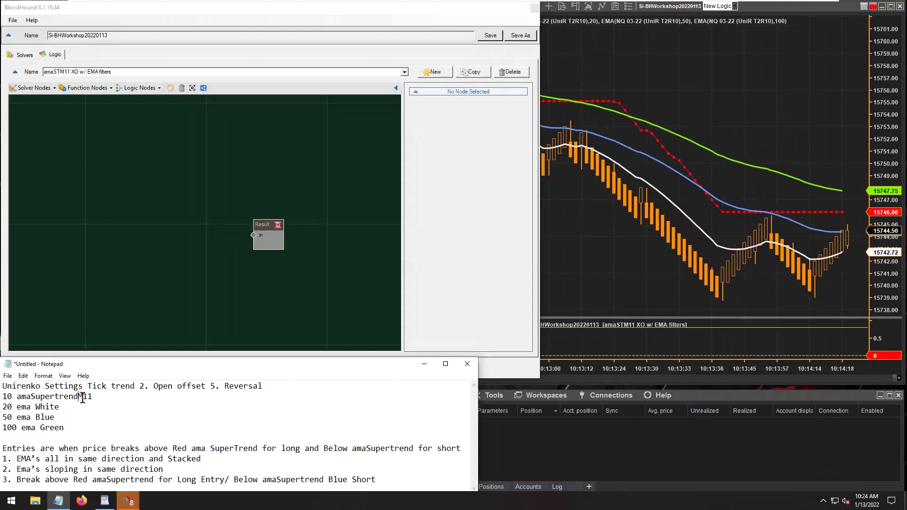
left_click(82, 240)
- Add an Indicator Crossover solver node for the amaSupertrend break rule and place it to the left of the Result node
left_click(29, 90)
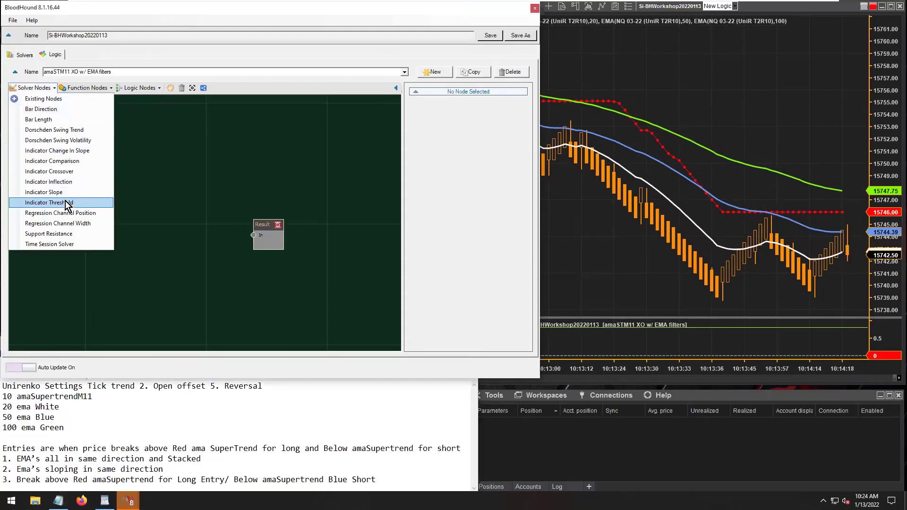
left_click(56, 173)
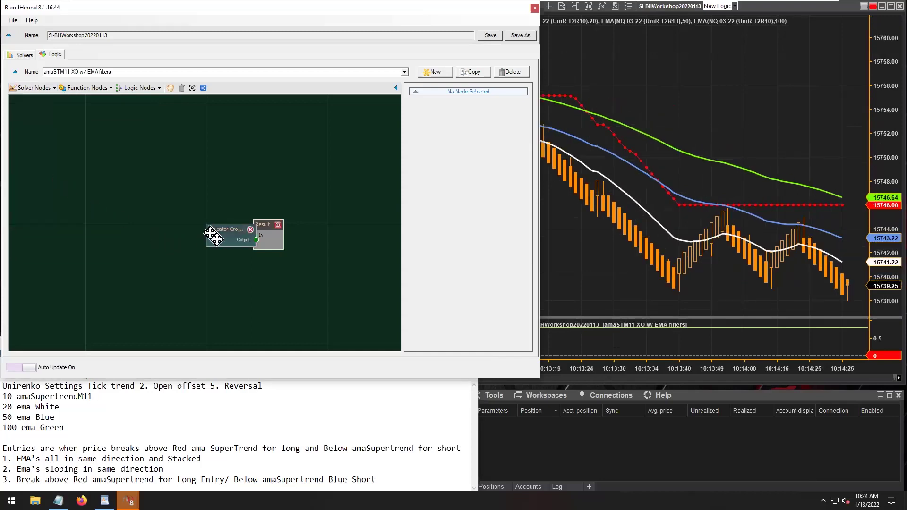
left_click_drag(217, 229, 155, 226)
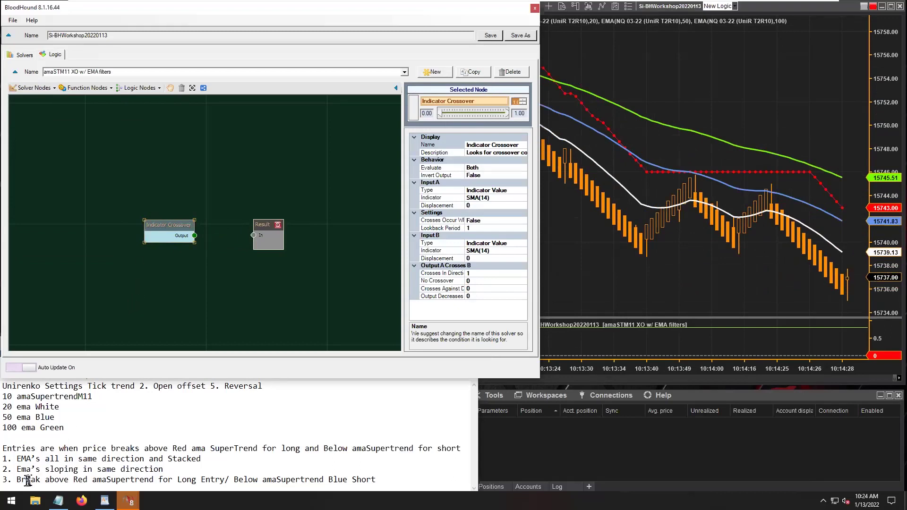
left_click_drag(17, 480, 40, 477)
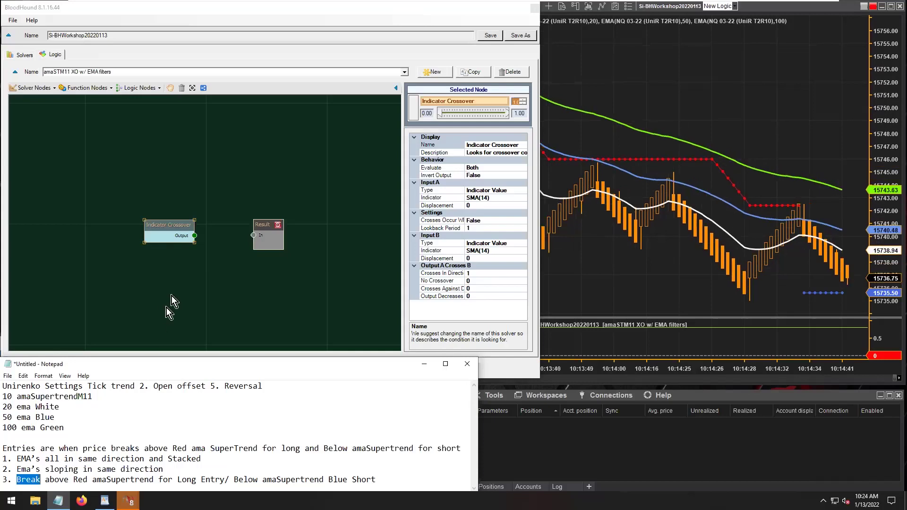
- Connect the Indicator Crossover output to the Result node, and move the solver node higher on the canvas
left_click_drag(165, 224, 253, 235)
left_click_drag(144, 217, 146, 179)
left_click_drag(404, 209, 378, 210)
- Rename the Indicator Crossover node "Close XO amaSTM11"
left_click(464, 145)
type("Close XO ")
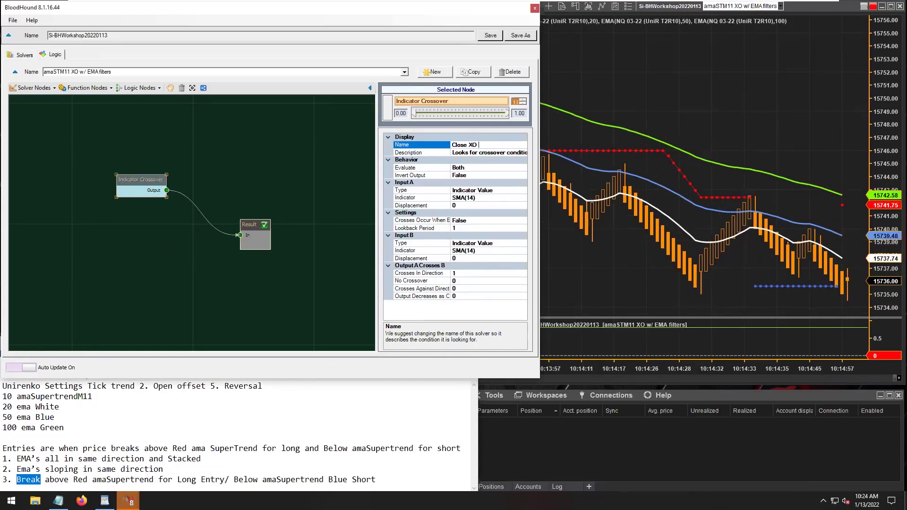
type("amaSTM11")
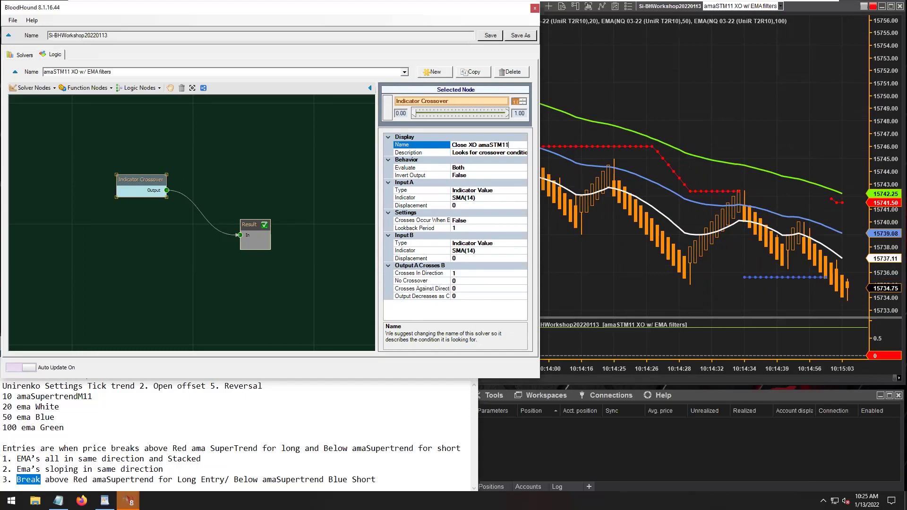
key("Return")
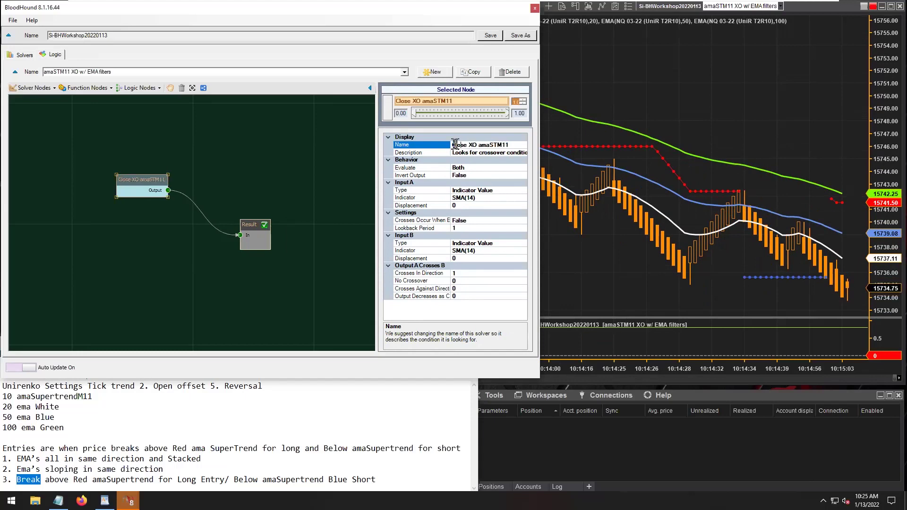
left_click_drag(453, 142, 466, 142)
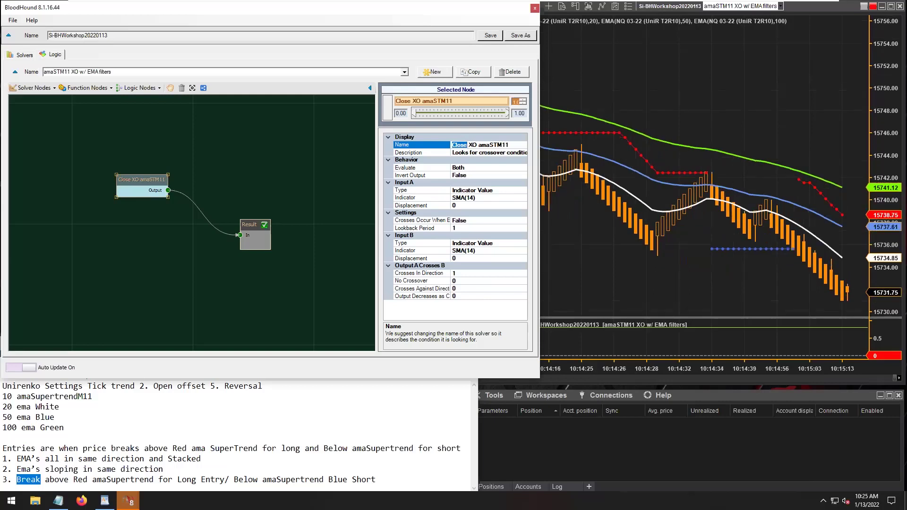
key("Right")
key("Right")
key("Right")
key("shift+End")
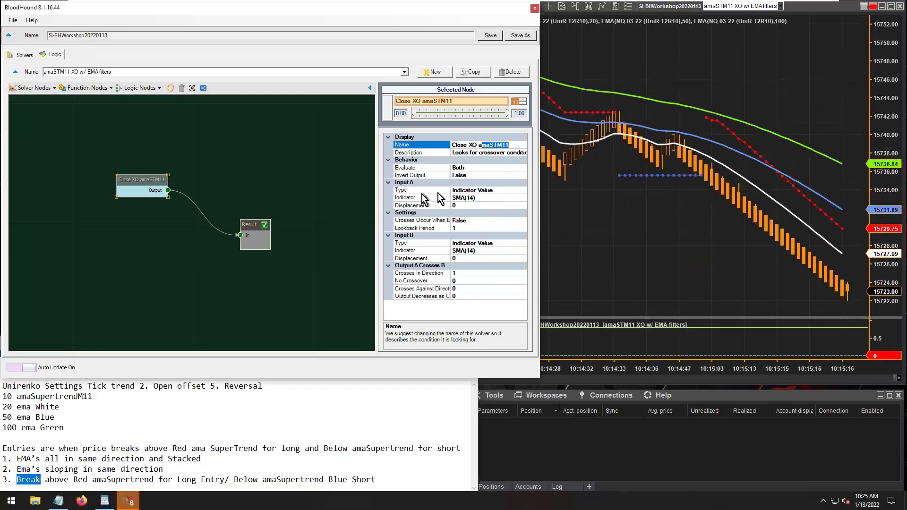
double_click(459, 144)
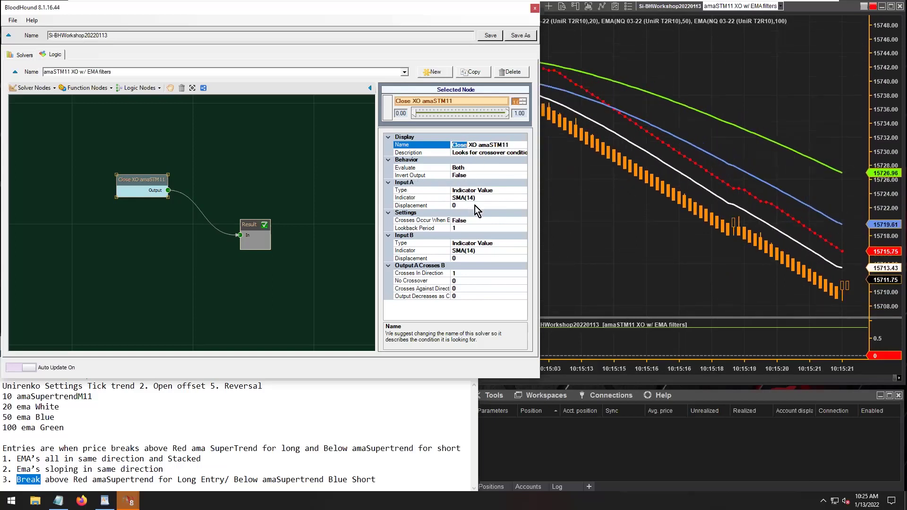
- Set the crossover node's Input A type to Price, using Close as the price type for both long and short
left_click(470, 190)
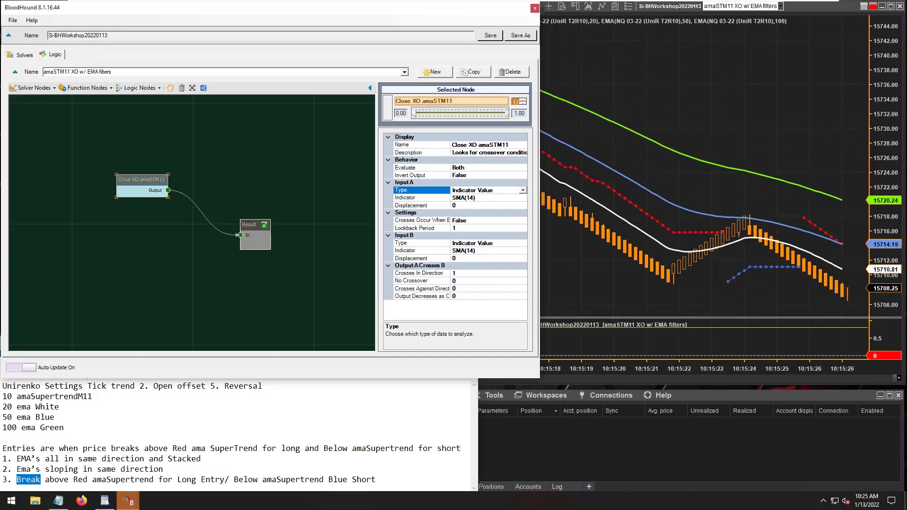
key("Down")
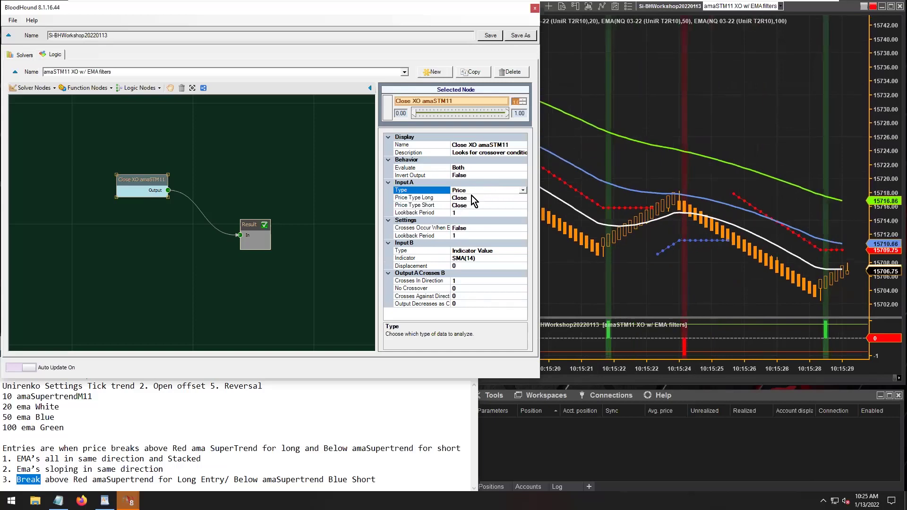
left_click(470, 198)
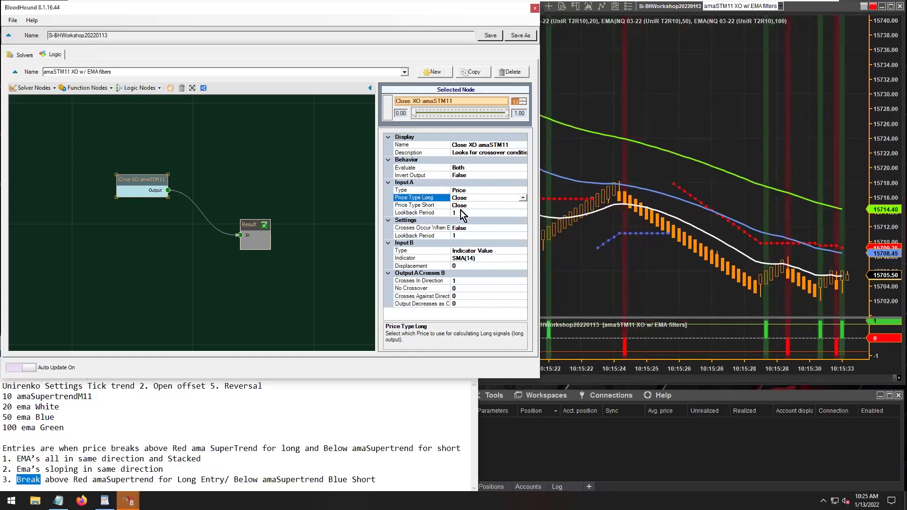
left_click(460, 205)
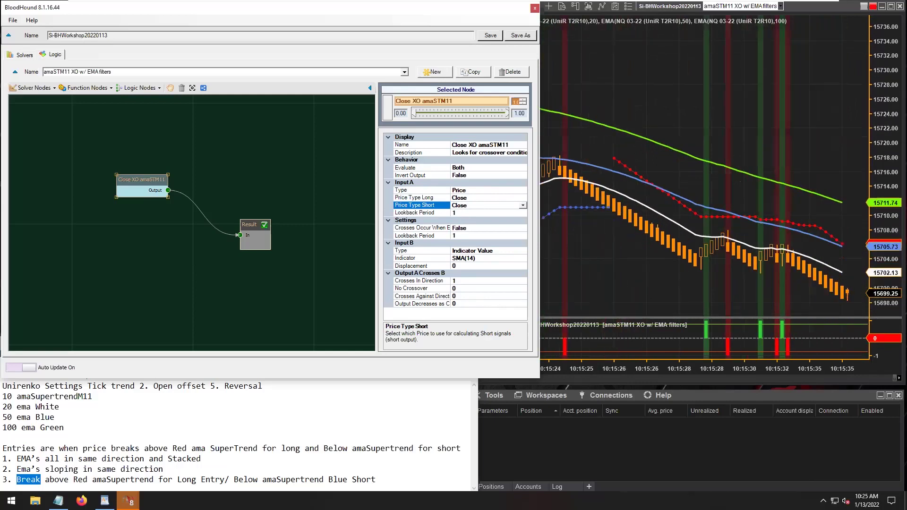
left_click(458, 197)
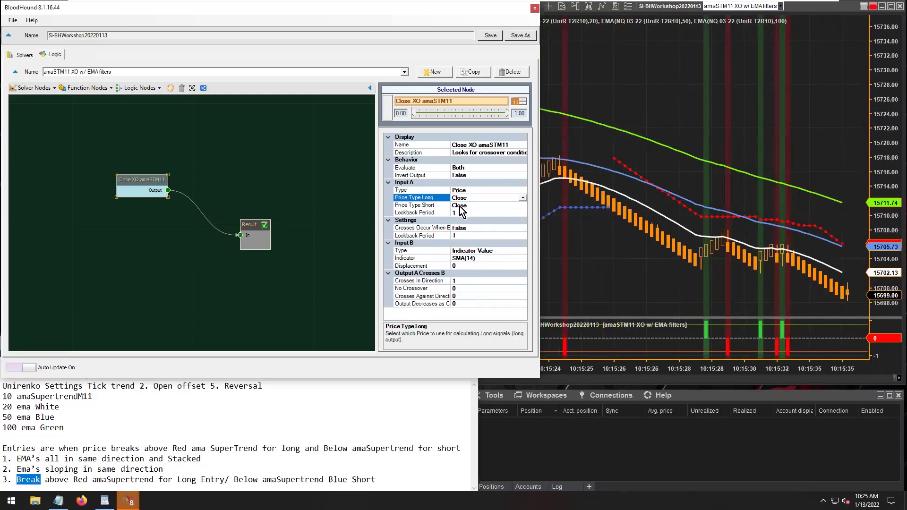
left_click(459, 206)
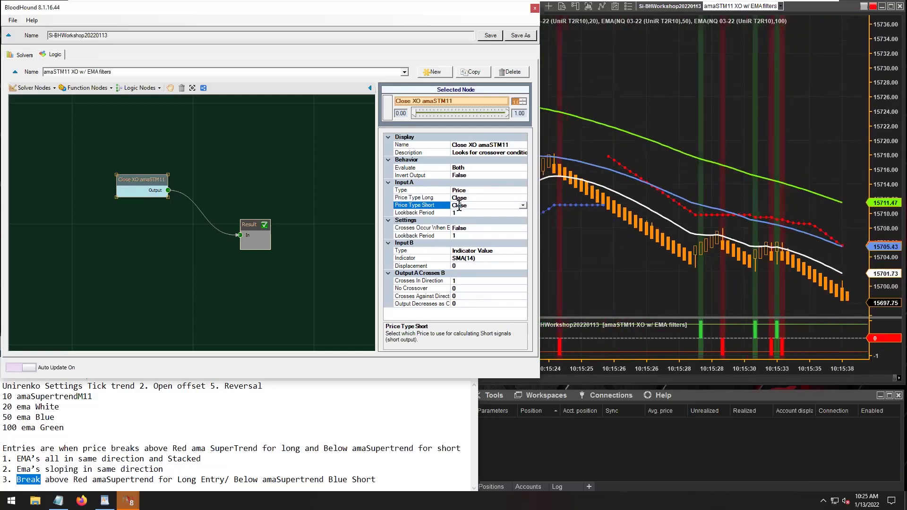
- Replace the Input B indicator with amaSuperTrendM11 from the LizardIndicators folder
left_click(461, 258)
left_click_drag(459, 259, 486, 210)
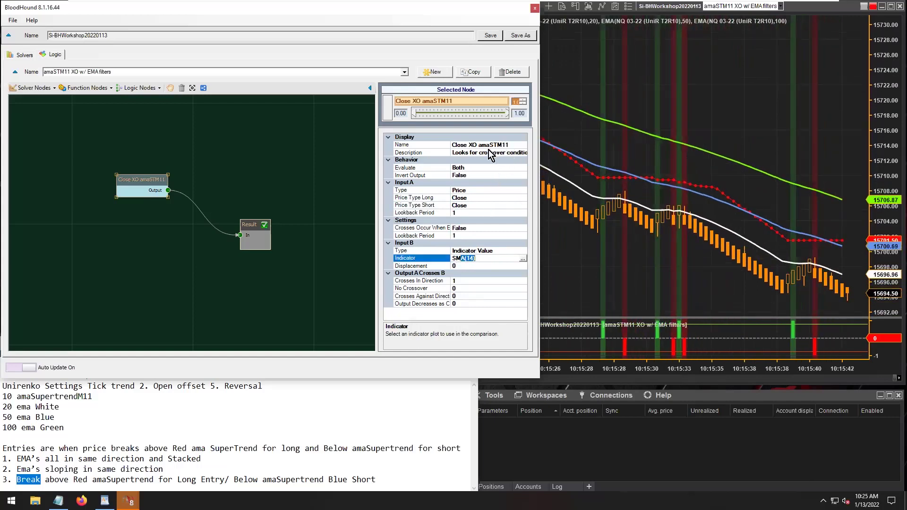
left_click(522, 260)
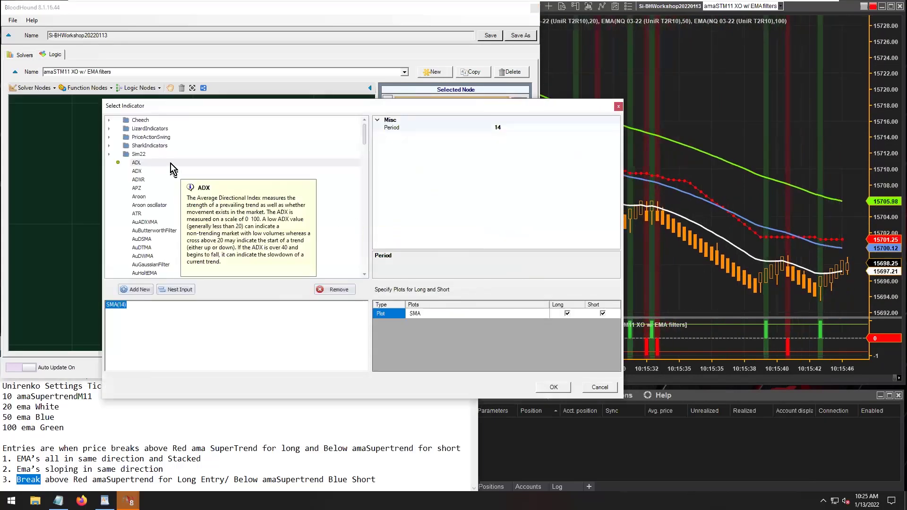
left_click(147, 131)
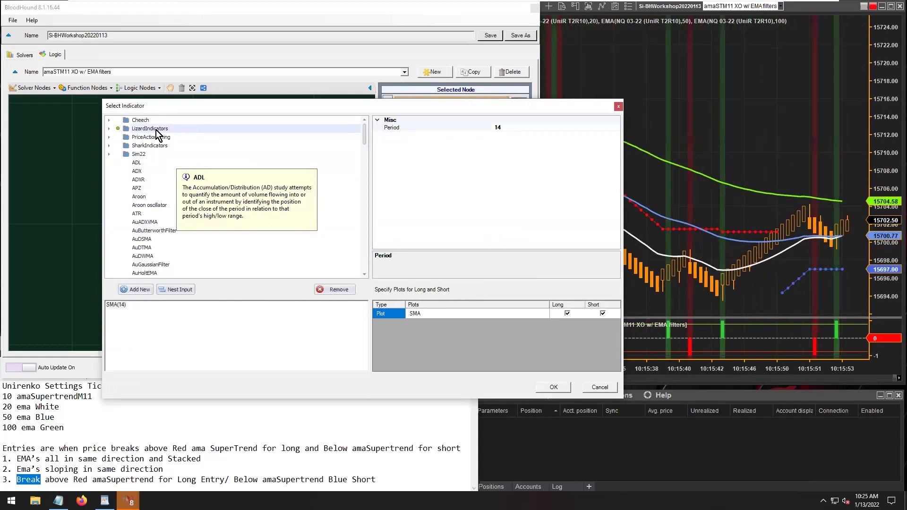
double_click(156, 130)
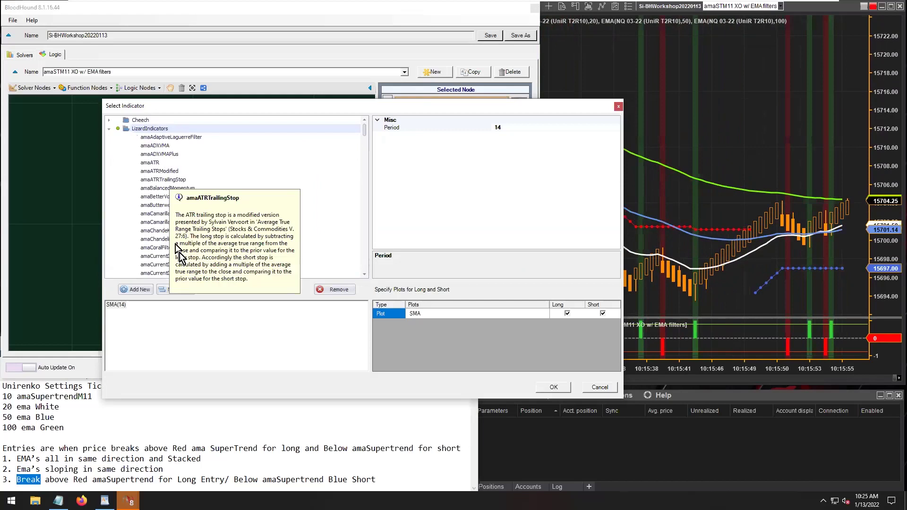
scroll(175, 246, "down", 4)
scroll(173, 244, "down", 12)
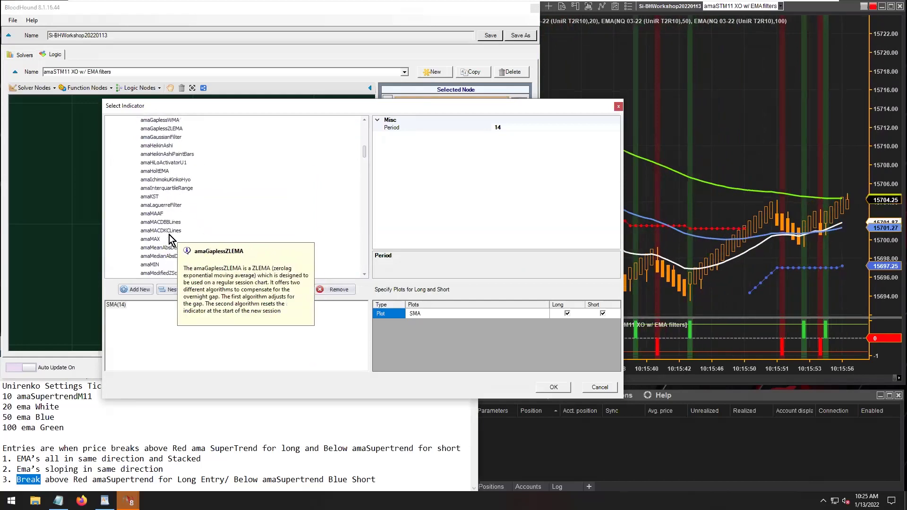
scroll(172, 239, "down", 2)
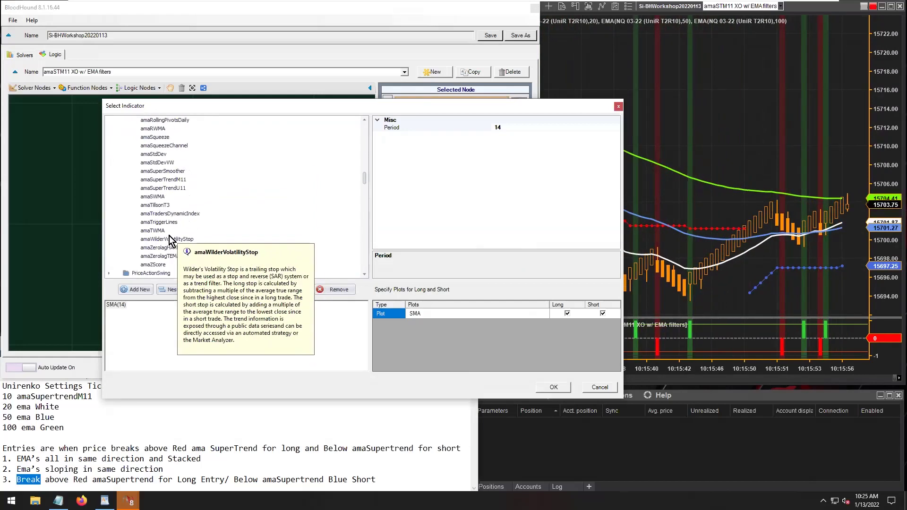
left_click(166, 181)
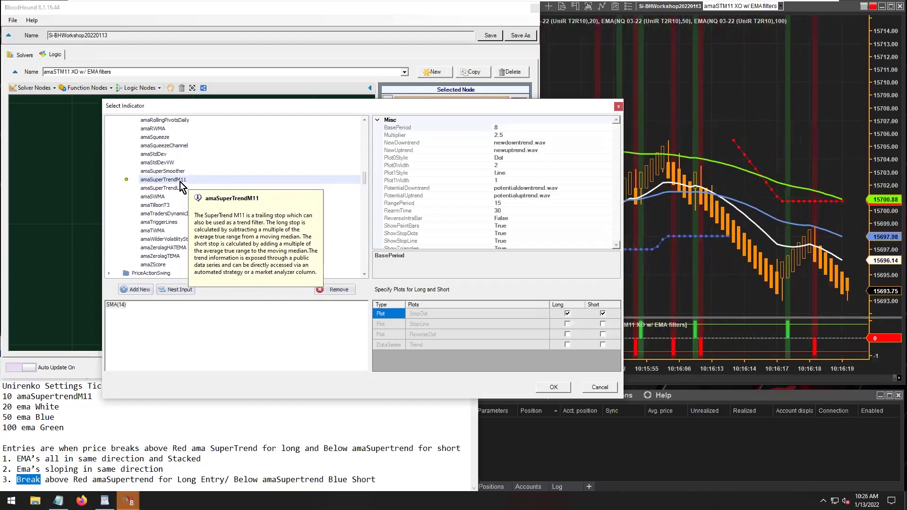
left_click(177, 180)
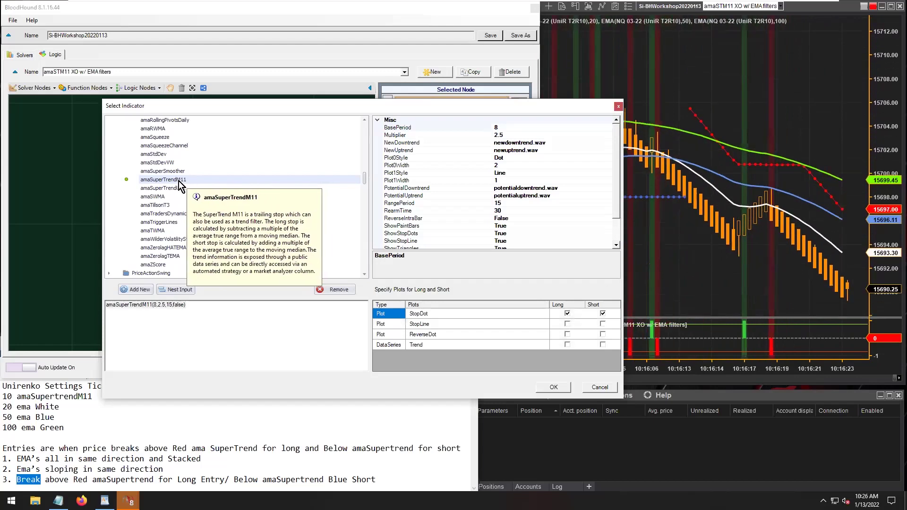
mouse_move(185, 191)
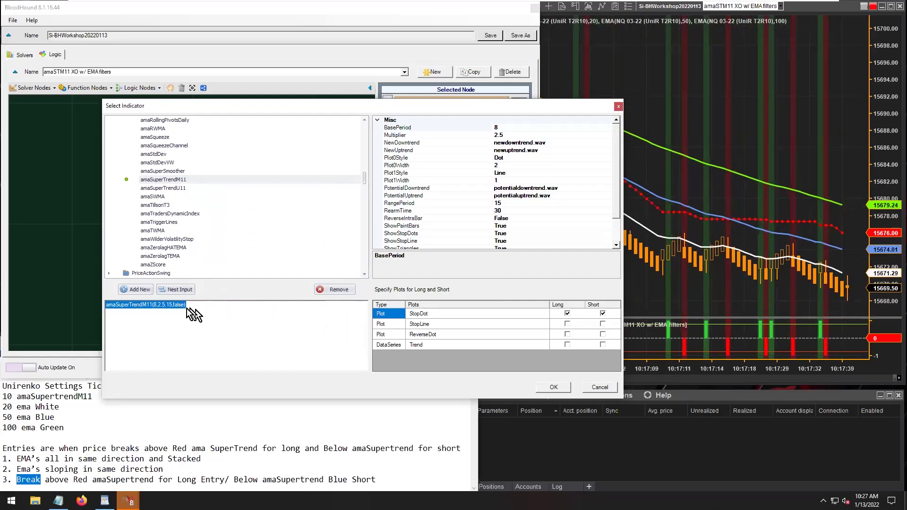
- Set the amaSuperTrendM11 BasePeriod to 10 and check it against the indicator line in the notes
left_click(504, 127)
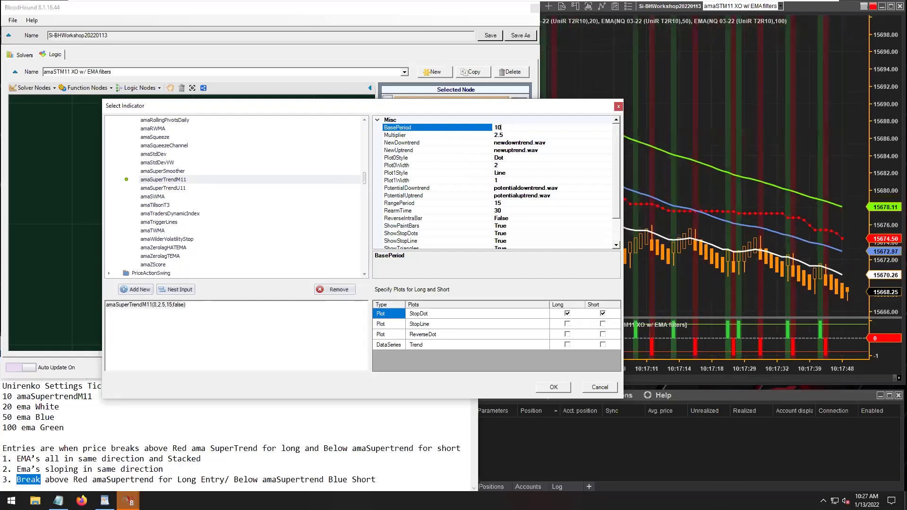
left_click_drag(413, 108, 468, 87)
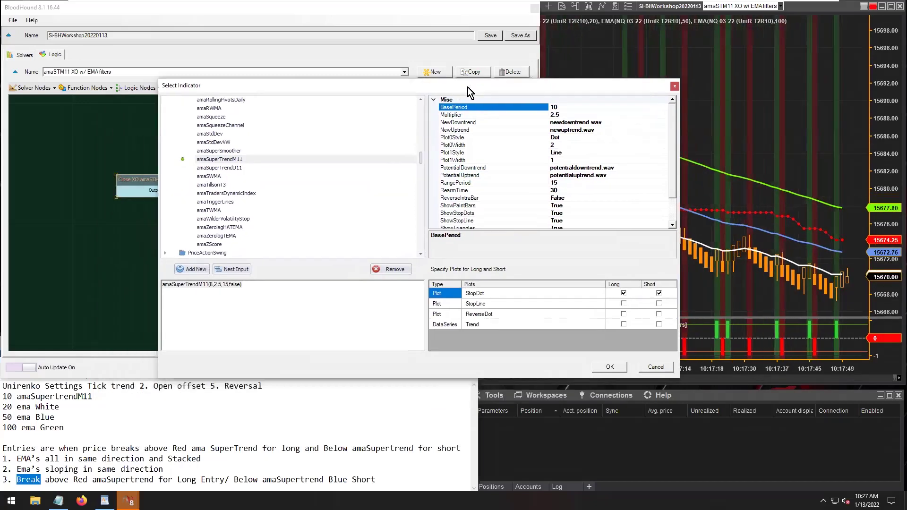
left_click(26, 401)
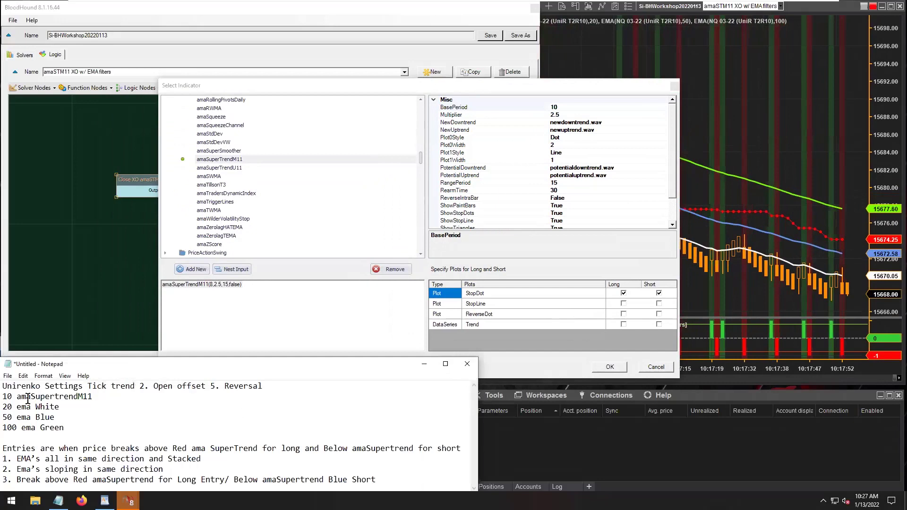
left_click_drag(3, 396, 92, 397)
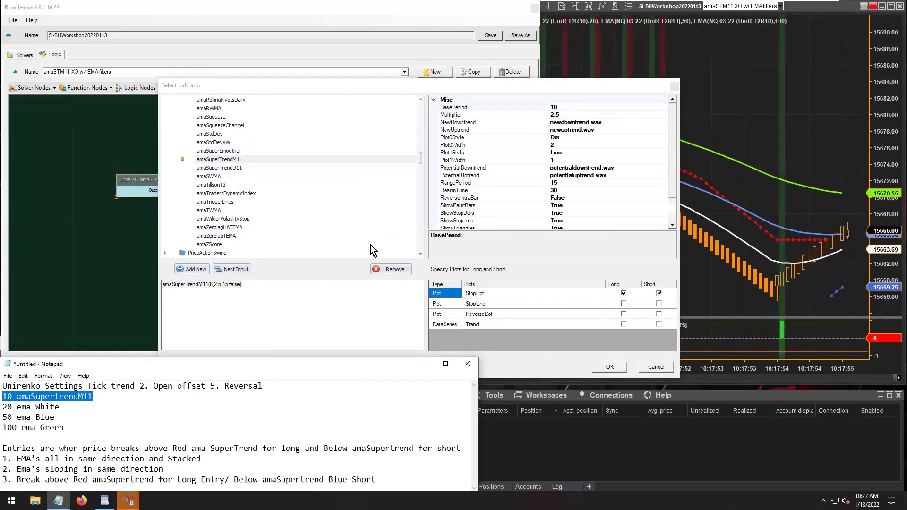
left_click(504, 250)
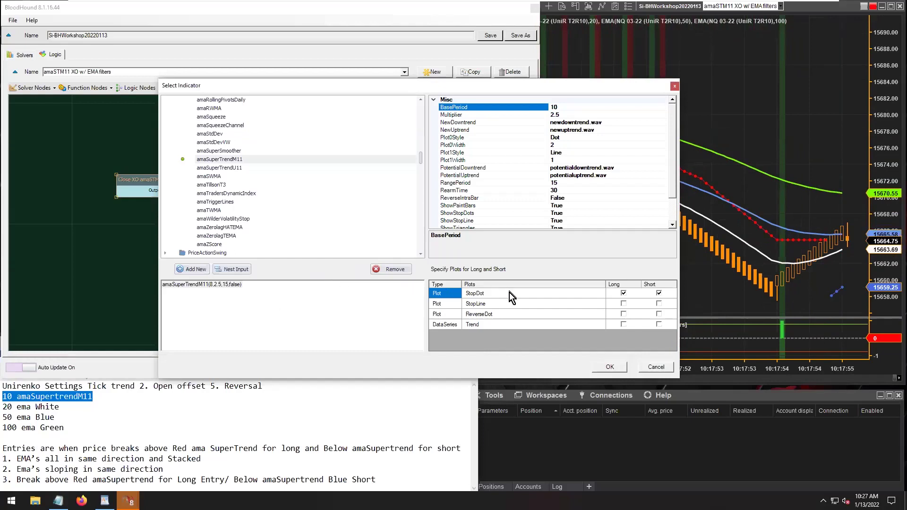
- Keep the StopDot plot selected for both long and short, and accept the indicator settings
left_click(495, 294)
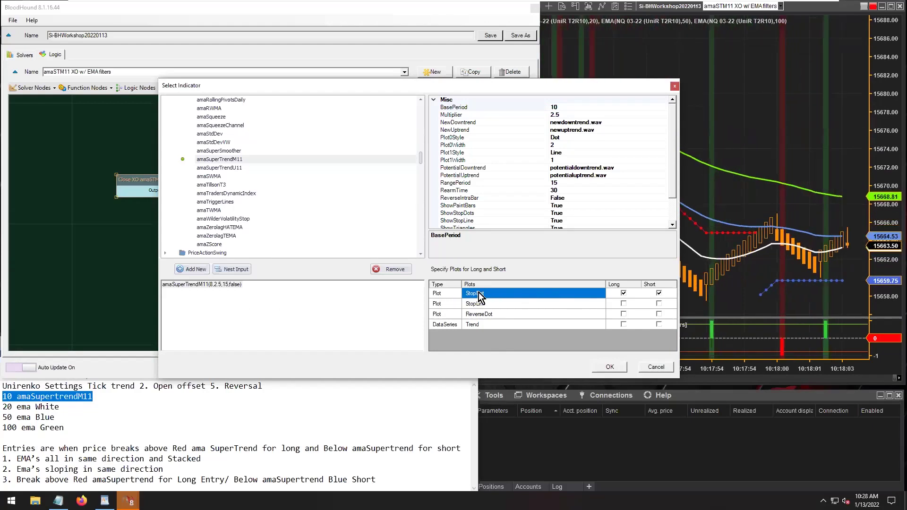
left_click(614, 295)
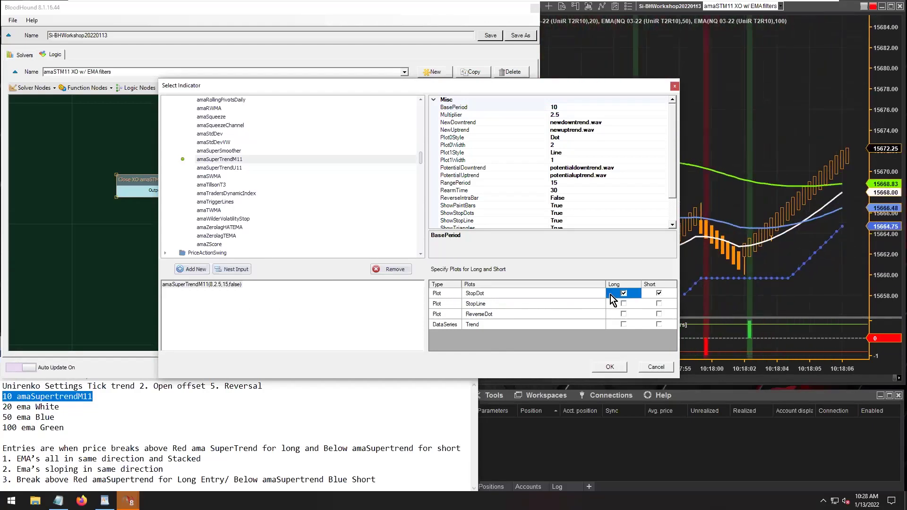
left_click(657, 293)
left_click(512, 294)
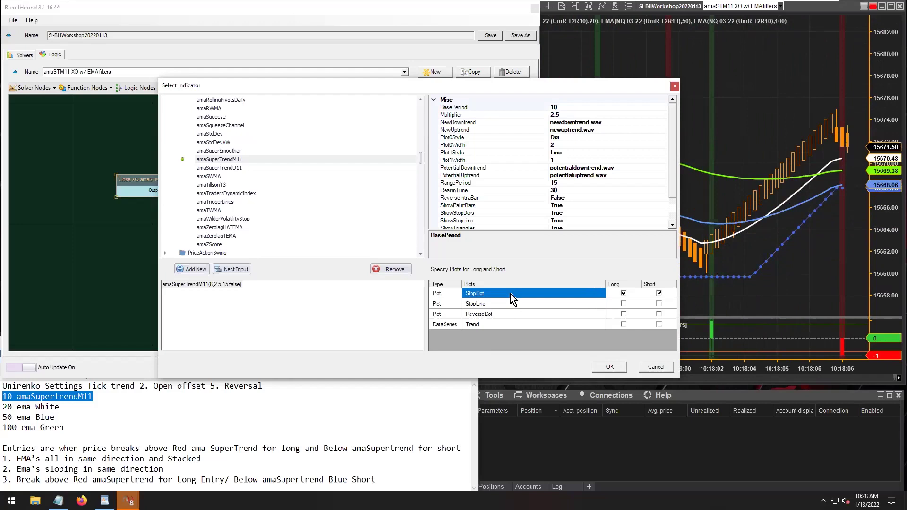
left_click(609, 368)
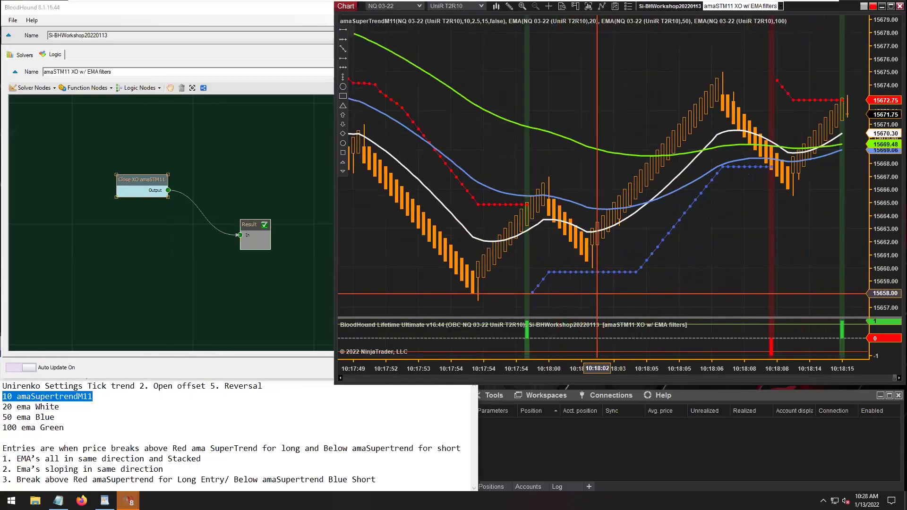
- Review the crossover signals and EMA lines on earlier chart bars, and move the Close XO amaSTM11 node slightly higher
scroll(597, 208, "up", 3)
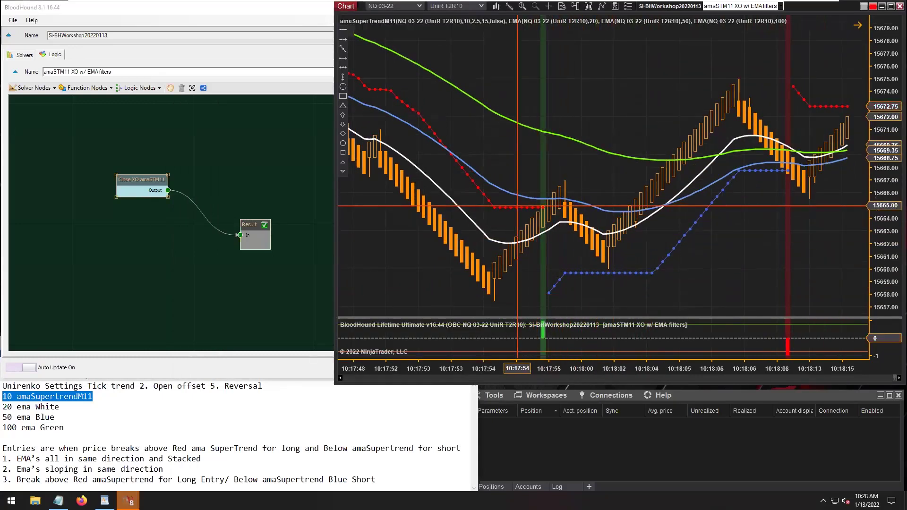
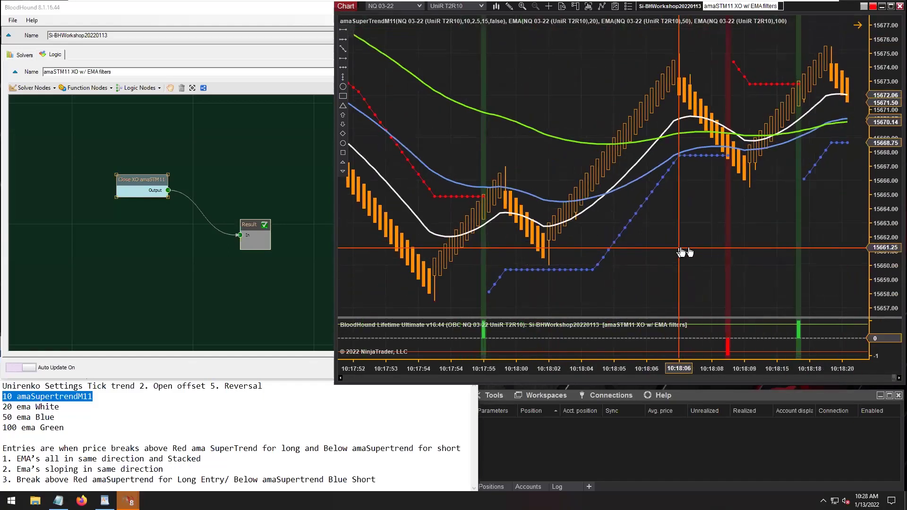
scroll(392, 280, "up", 5)
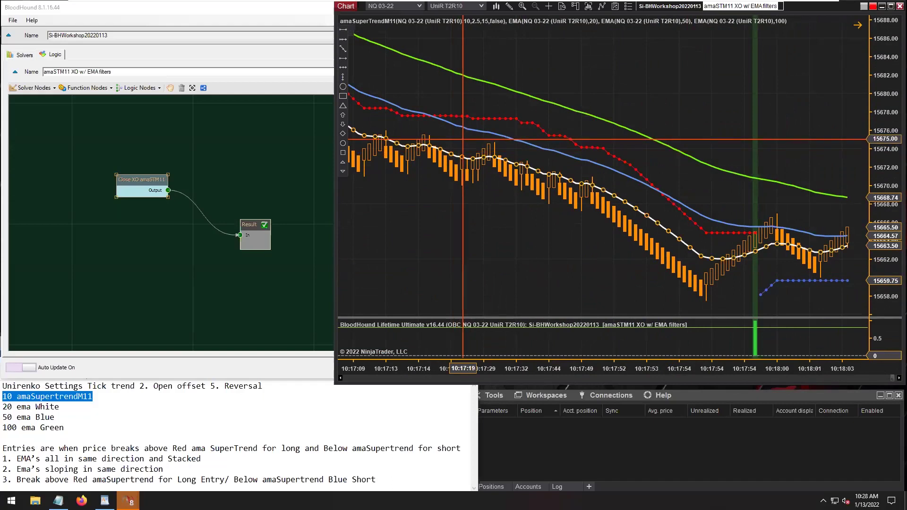
left_click(465, 127)
left_click(478, 80)
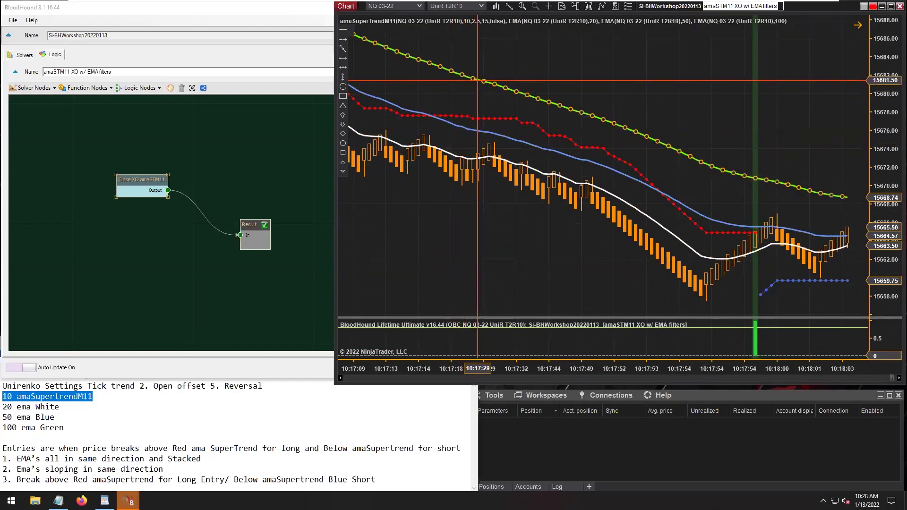
left_click(130, 180)
left_click_drag(130, 180, 129, 171)
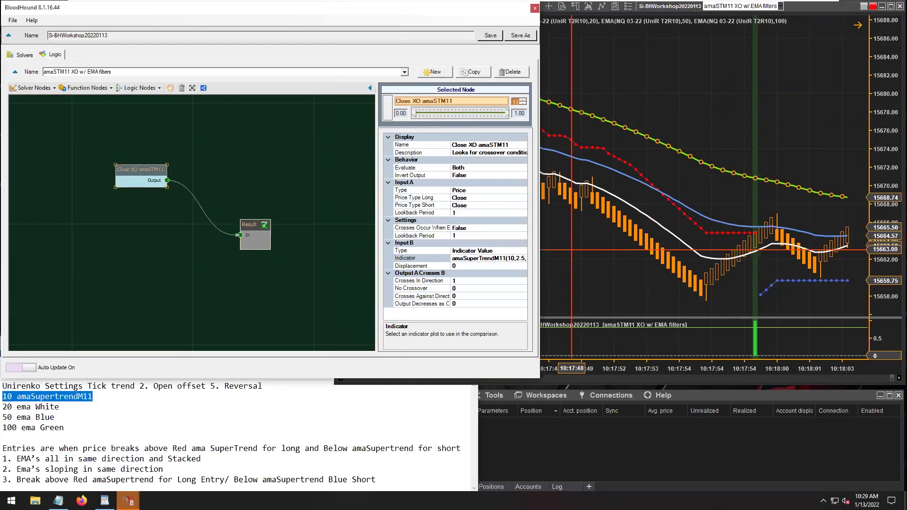
- Check the 50 and 100 EMA lines on the chart, and add an Indicator Slope node below the Close XO amaSTM11 node
left_click(631, 195)
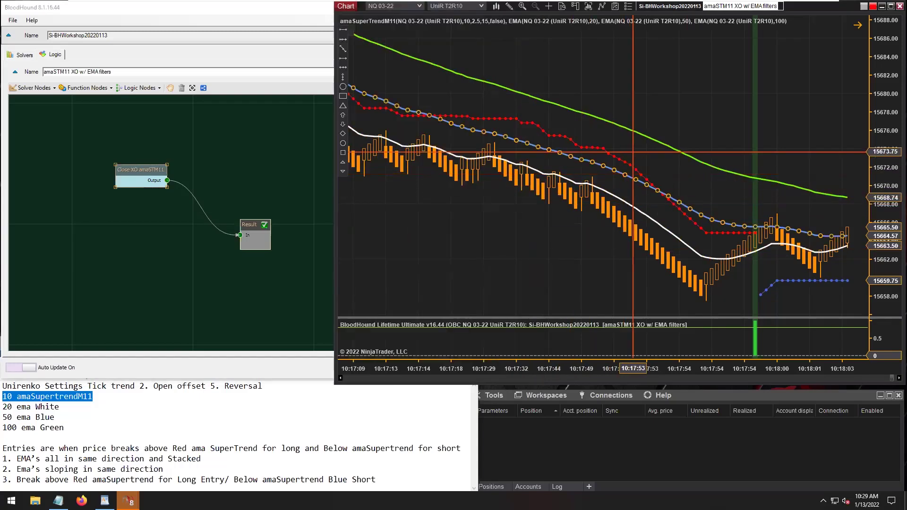
left_click(628, 129)
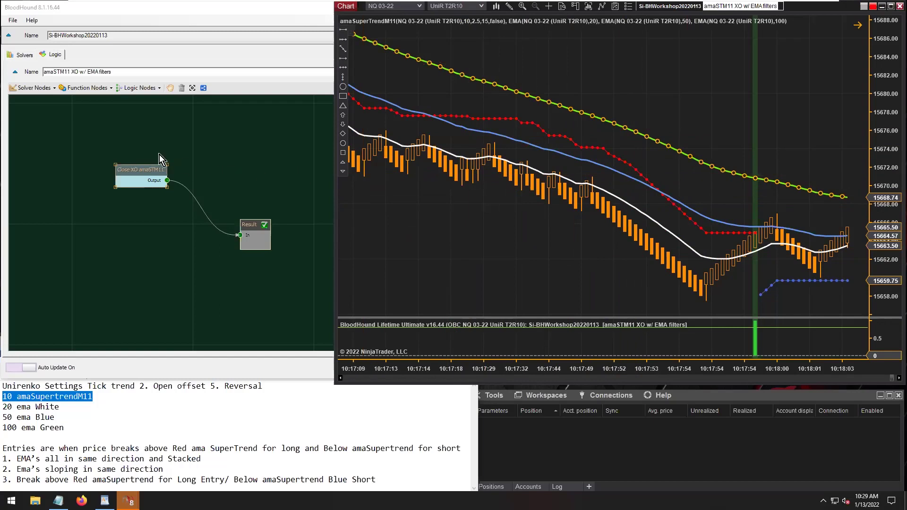
left_click(33, 91)
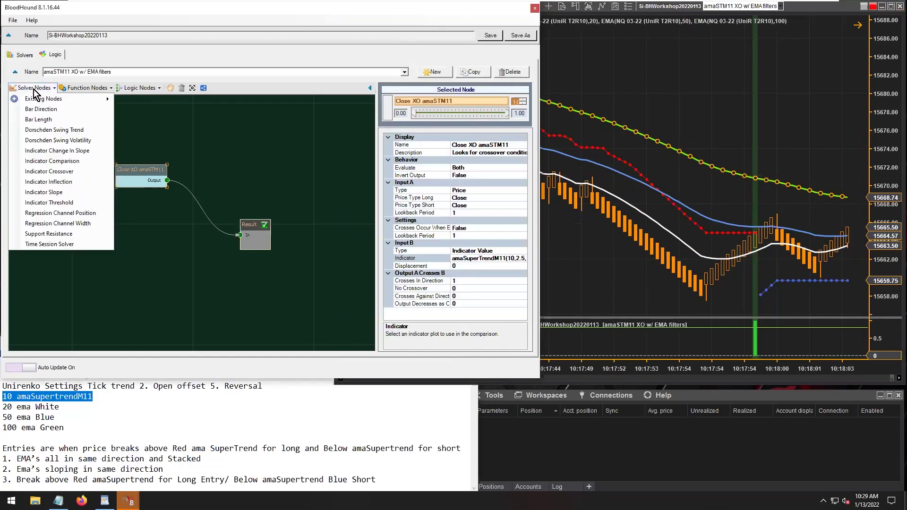
left_click(50, 195)
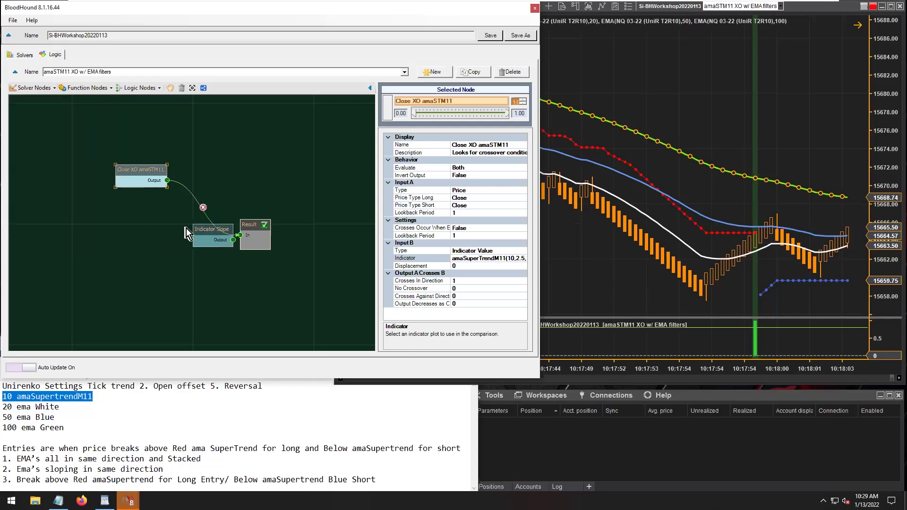
left_click_drag(188, 228, 108, 215)
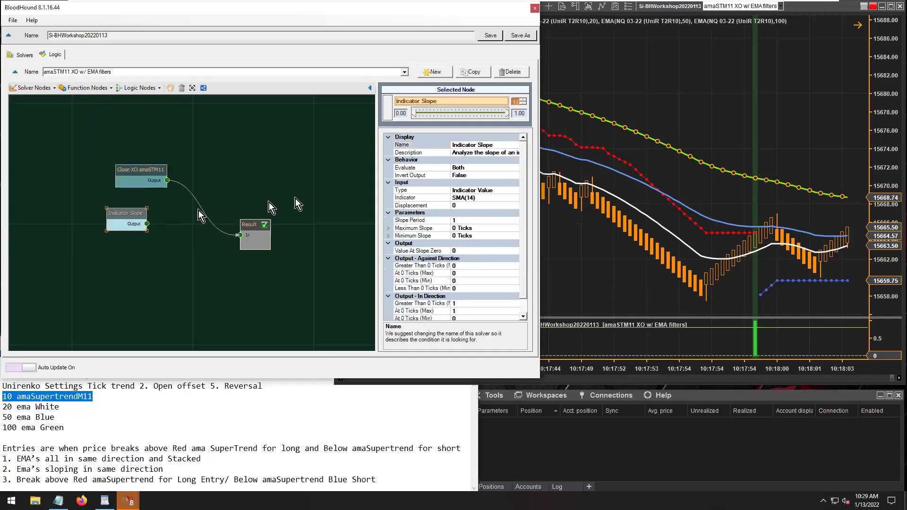
- Rename the Indicator Slope node as EMA10 Slope, connect its output to the Result node and align it under the crossover node
left_click(474, 145)
double_click(474, 146)
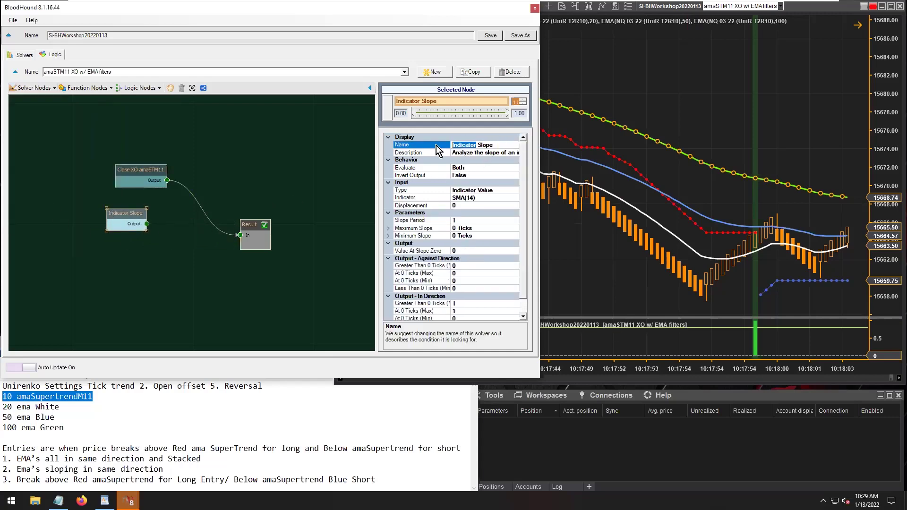
type("EMA10")
left_click_drag(148, 224, 240, 235)
left_click_drag(131, 218, 142, 218)
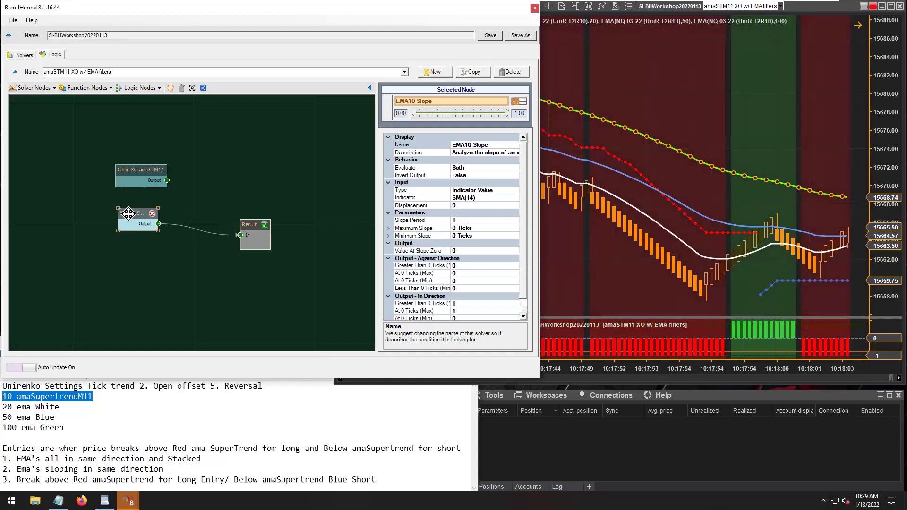
- Replace the EMA10 Slope node's input indicator with an EMA of period 10
left_click(466, 198)
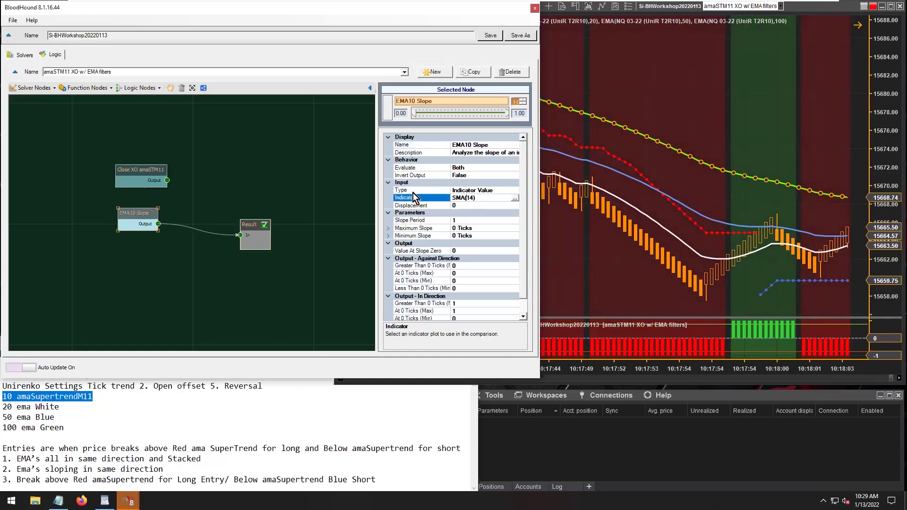
left_click(515, 199)
scroll(151, 236, "down", 5)
left_click(150, 234)
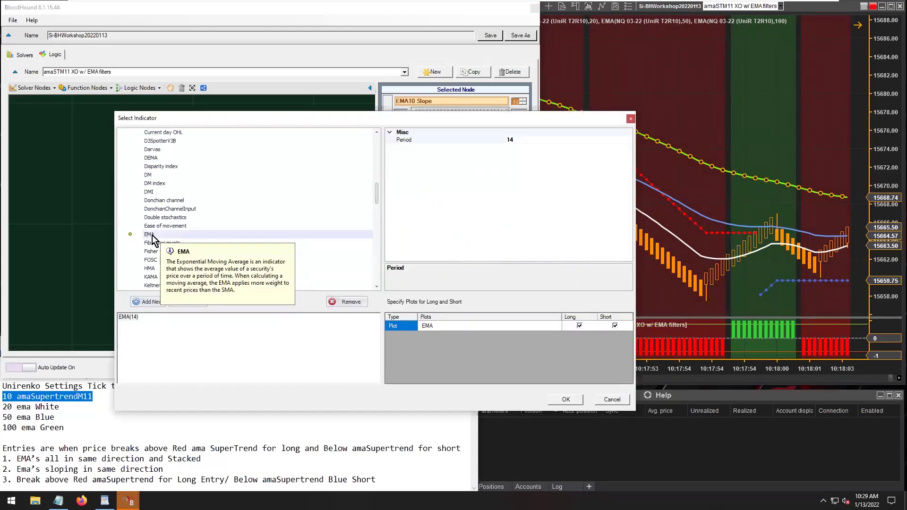
left_click(520, 139)
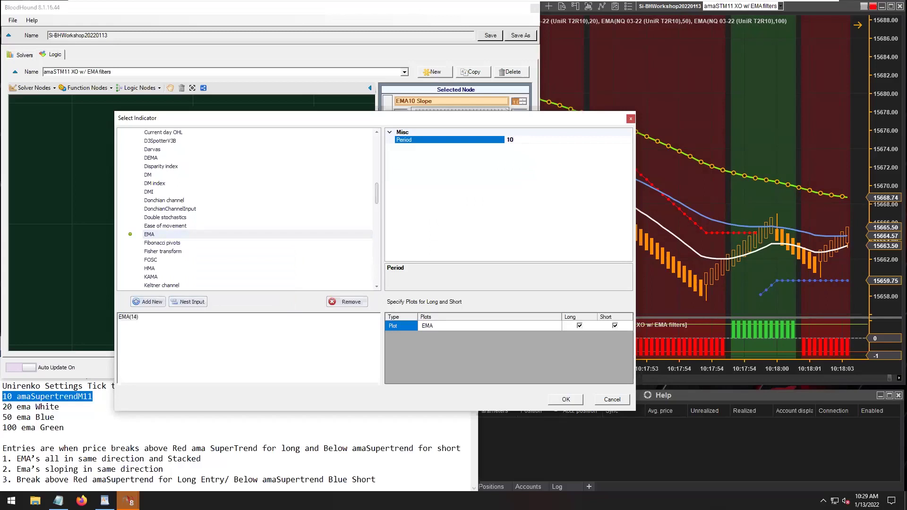
type("10")
left_click(566, 400)
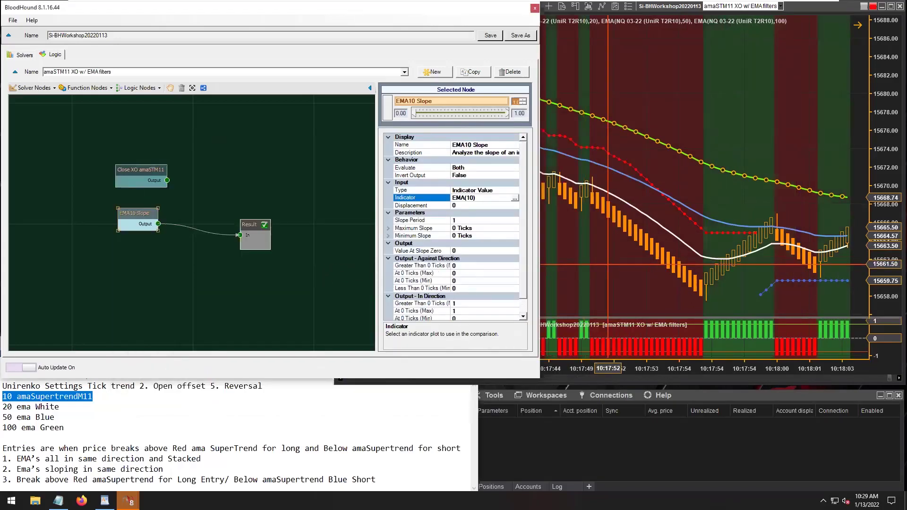
- Compare the slope signals with the white EMA line on the chart, and move the EMA10 Slope node slightly higher
left_click(603, 194)
left_click(604, 192)
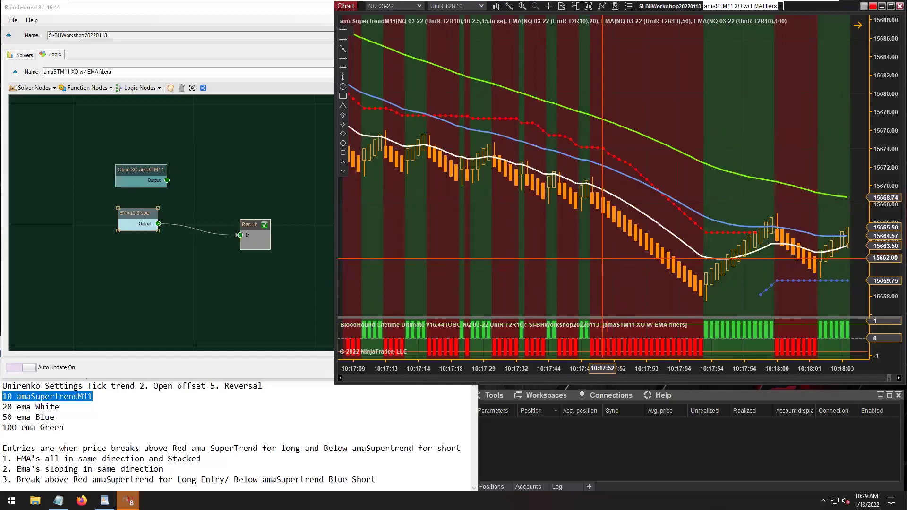
left_click(403, 137)
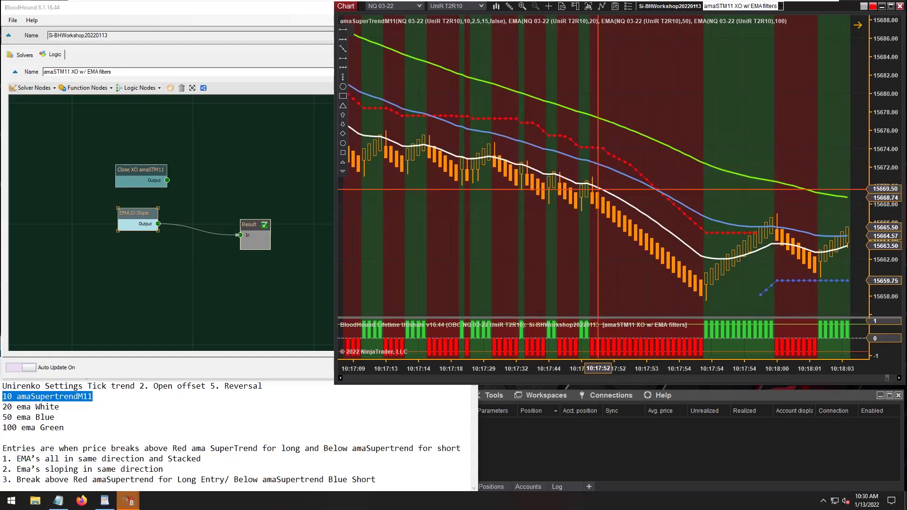
left_click(775, 244)
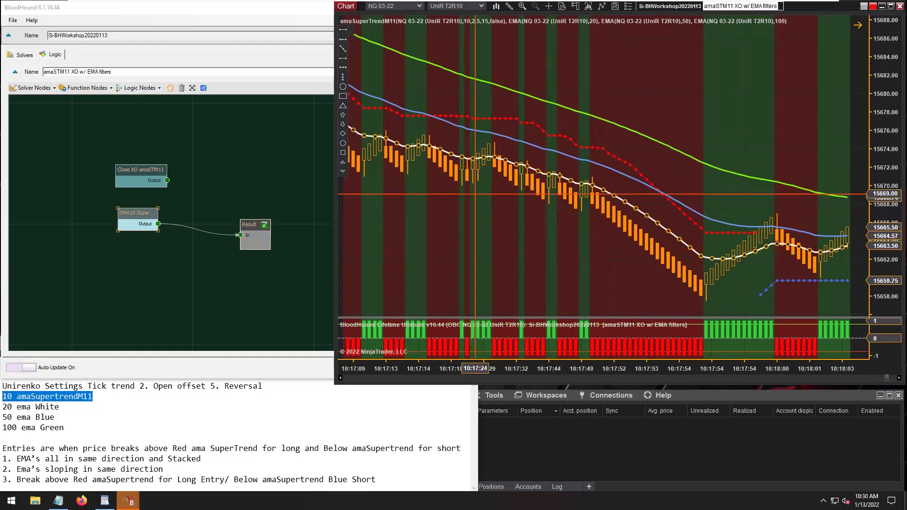
left_click_drag(124, 212, 122, 205)
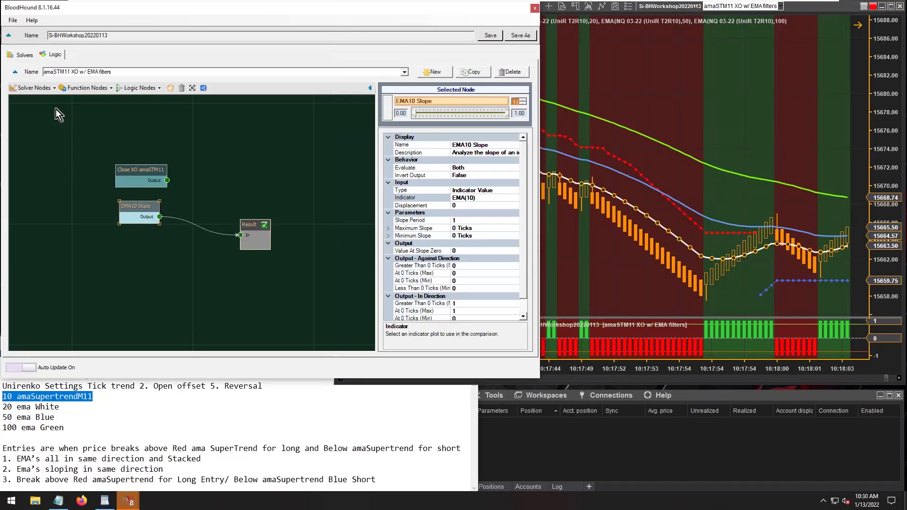
- Make two copies of the EMA10 Slope solver in the solver list
left_click(23, 55)
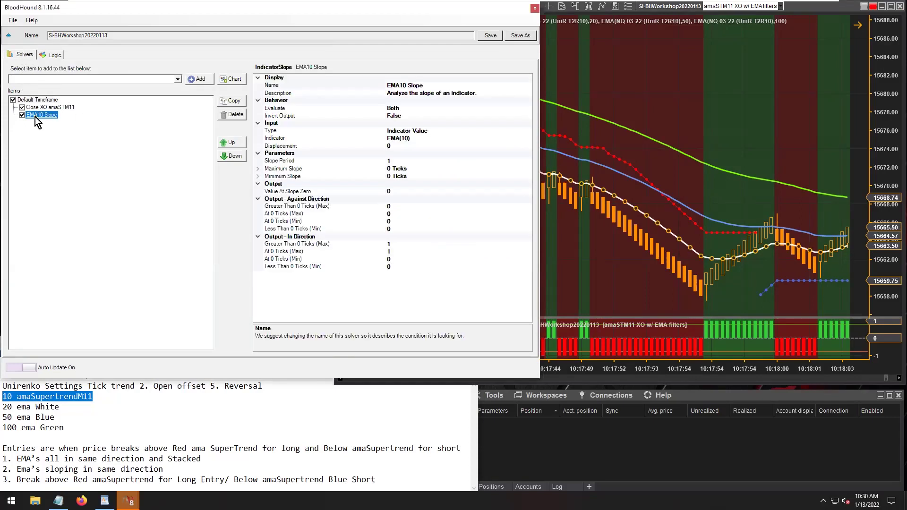
left_click(240, 105)
left_click(239, 105)
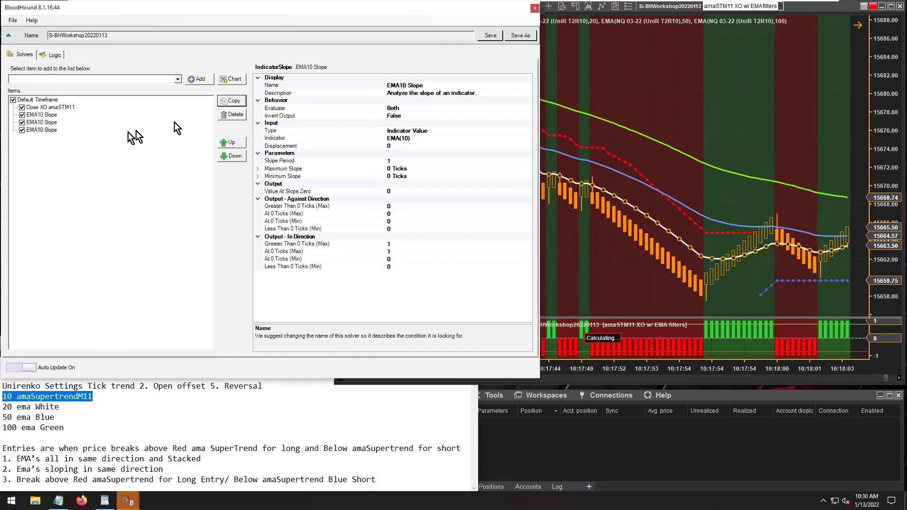
- Rename the first copy of the slope solver as EMA50 Slope
left_click(39, 123)
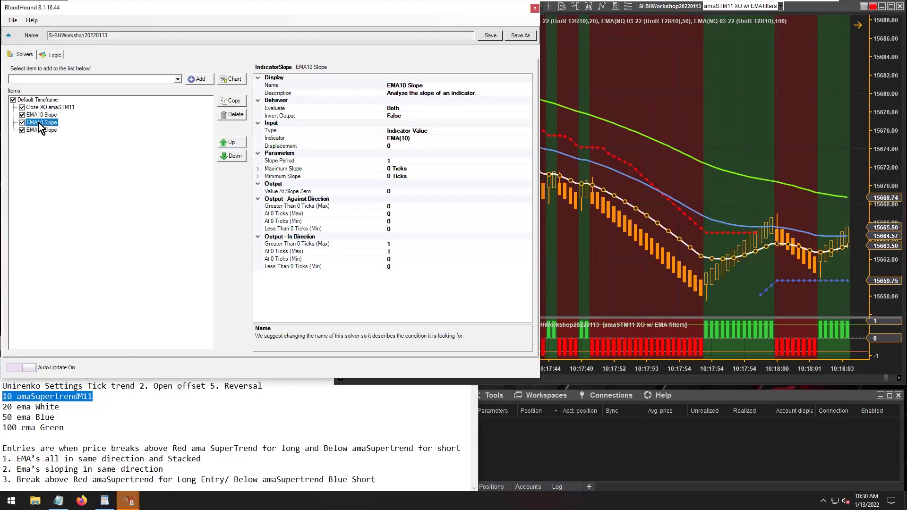
left_click(404, 85)
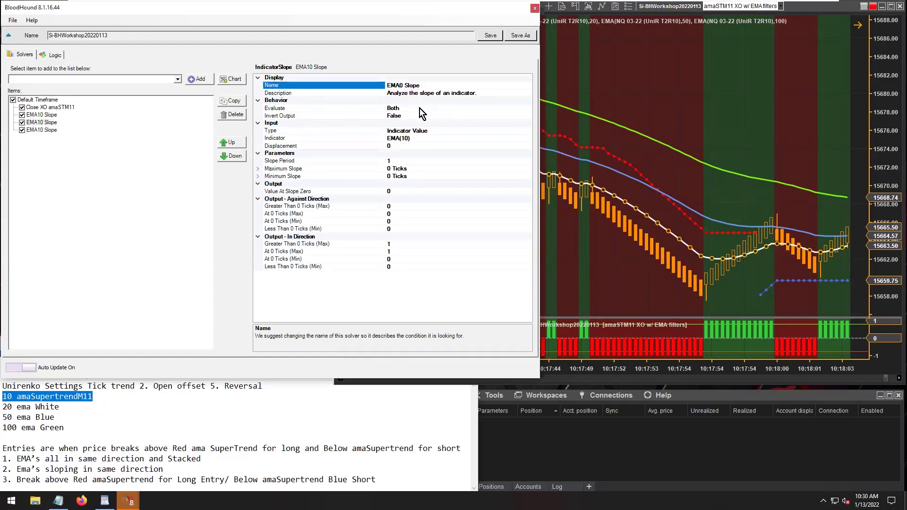
type("5")
left_click(401, 139)
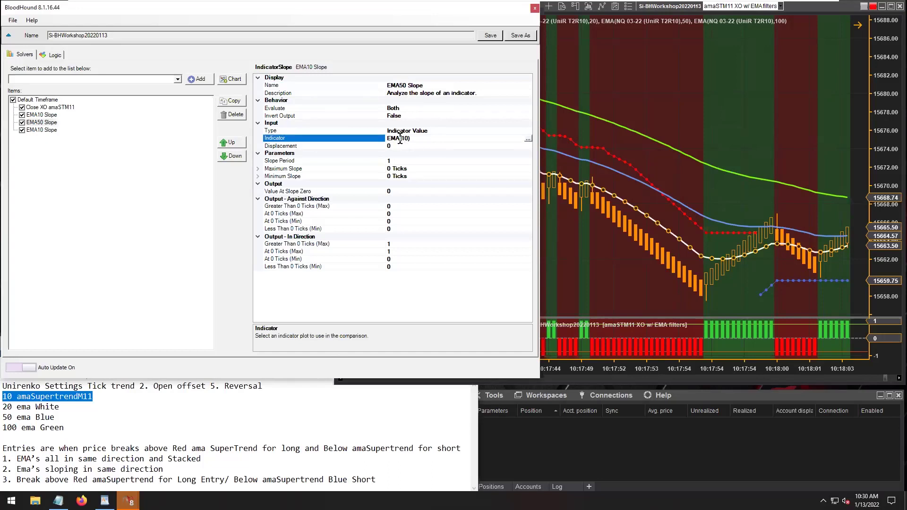
- Rename the original slope solver as EMA20 Slope and set its EMA period to 20
left_click(38, 114)
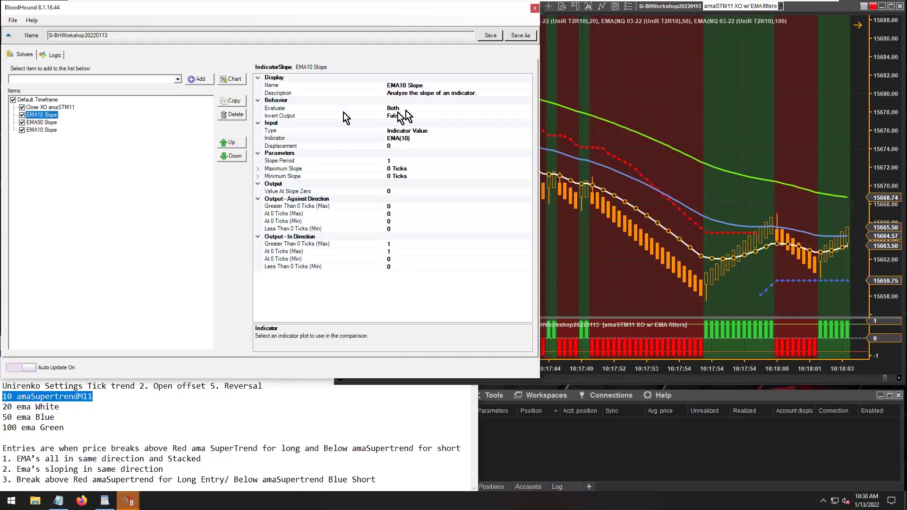
left_click(403, 86)
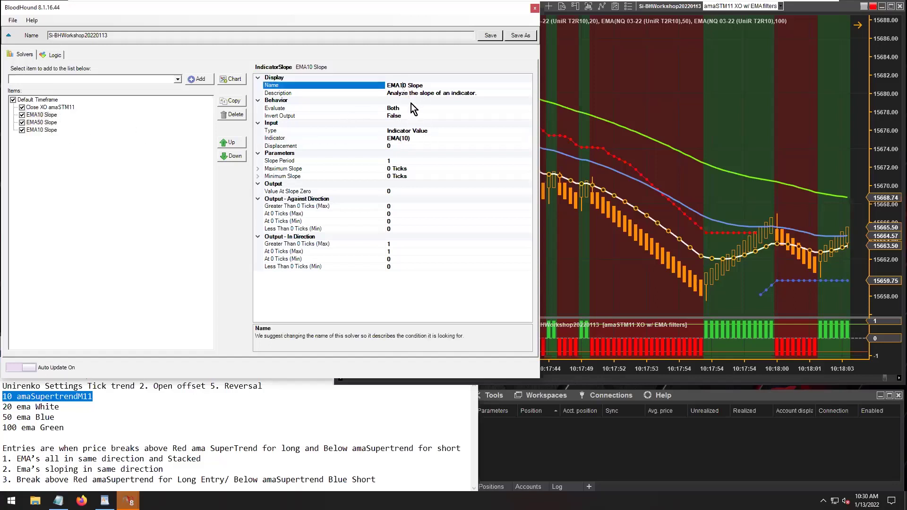
type("2")
left_click(418, 138)
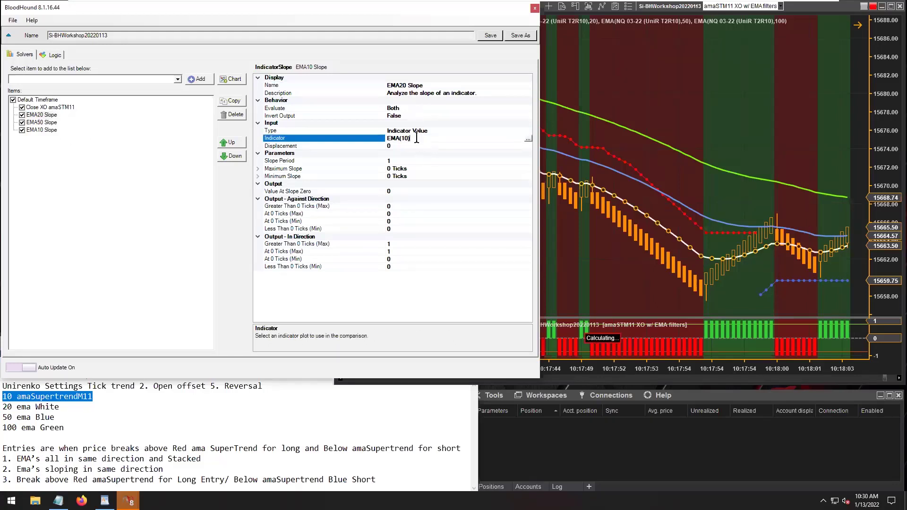
left_click(528, 139)
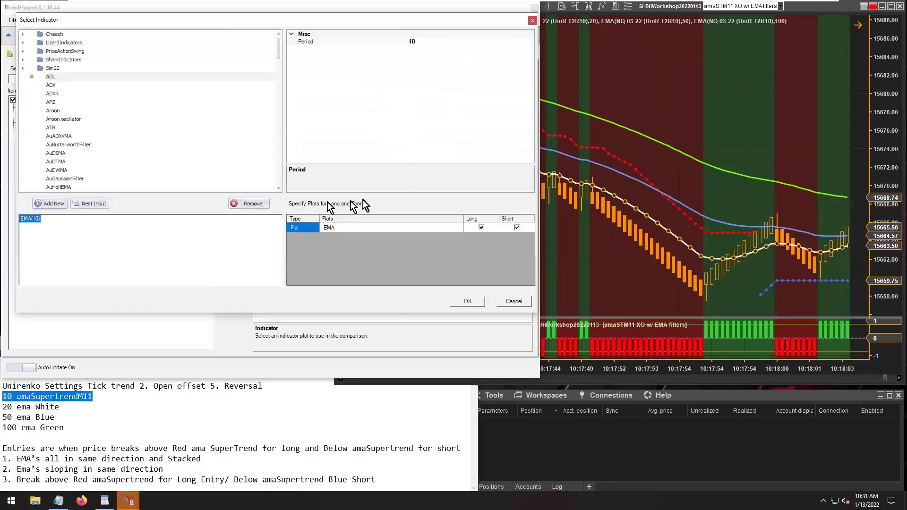
left_click(422, 41)
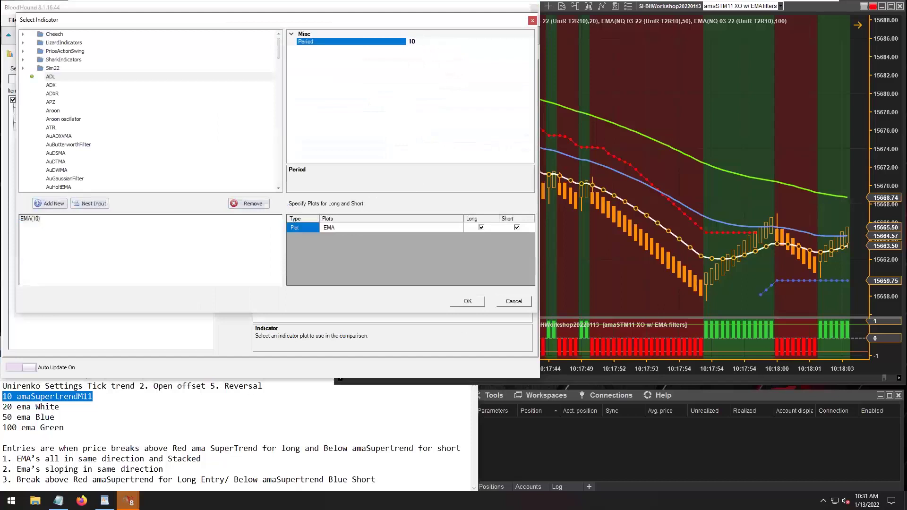
type("20")
left_click(467, 301)
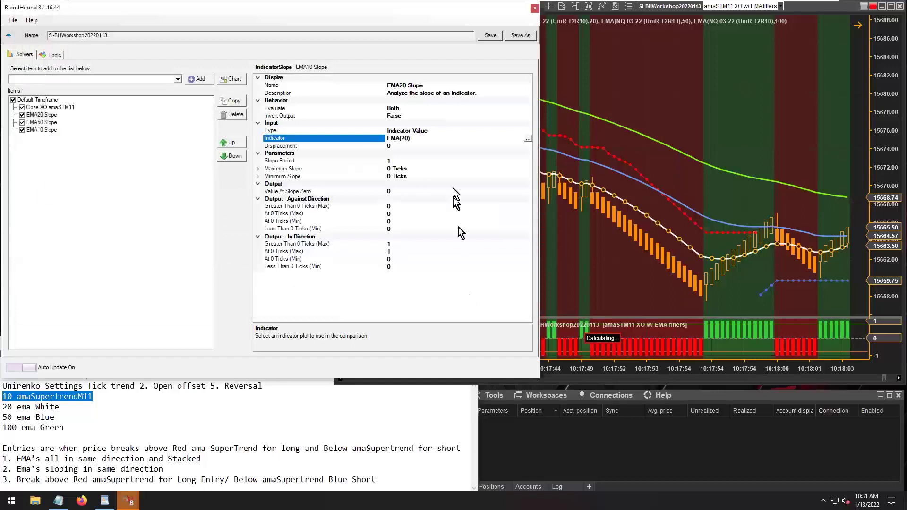
- Recheck the EMA20 Slope solver's indicator, and set the EMA50 Slope solver's EMA period to 50
left_click(37, 116)
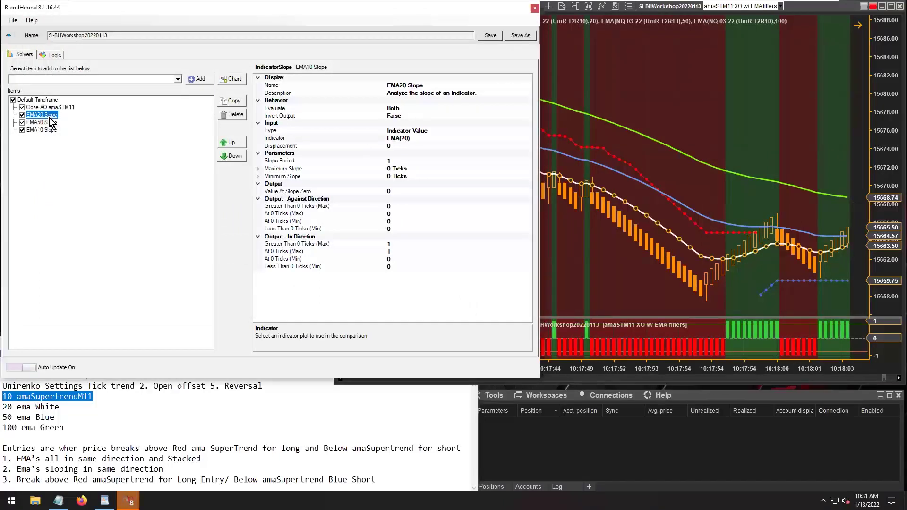
left_click(387, 138)
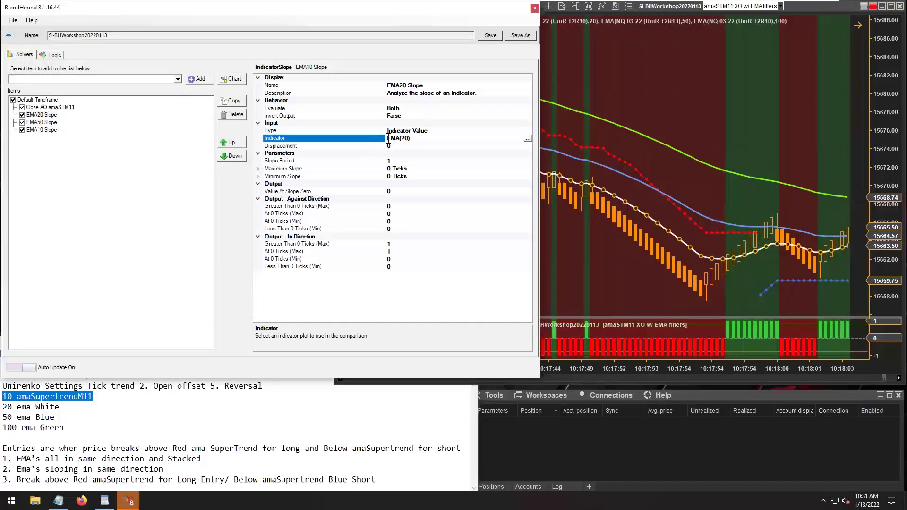
left_click_drag(390, 138, 411, 138)
left_click(46, 125)
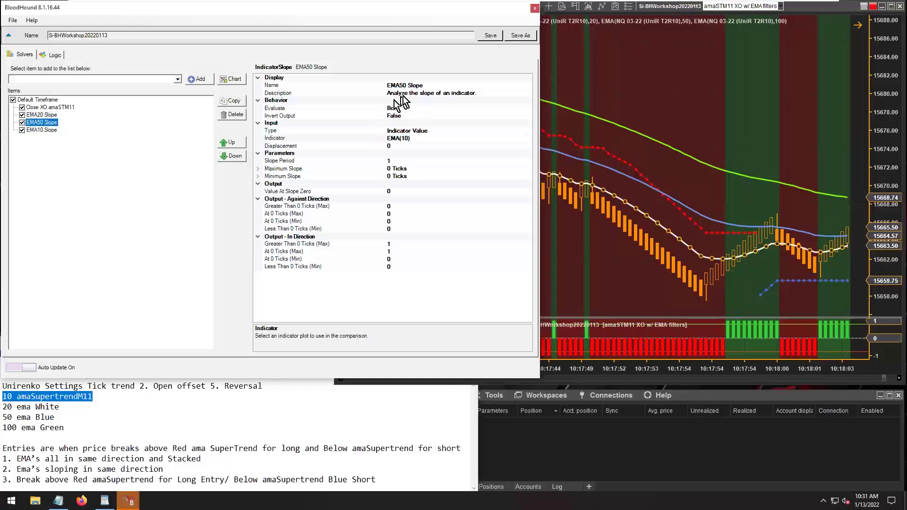
left_click(404, 139)
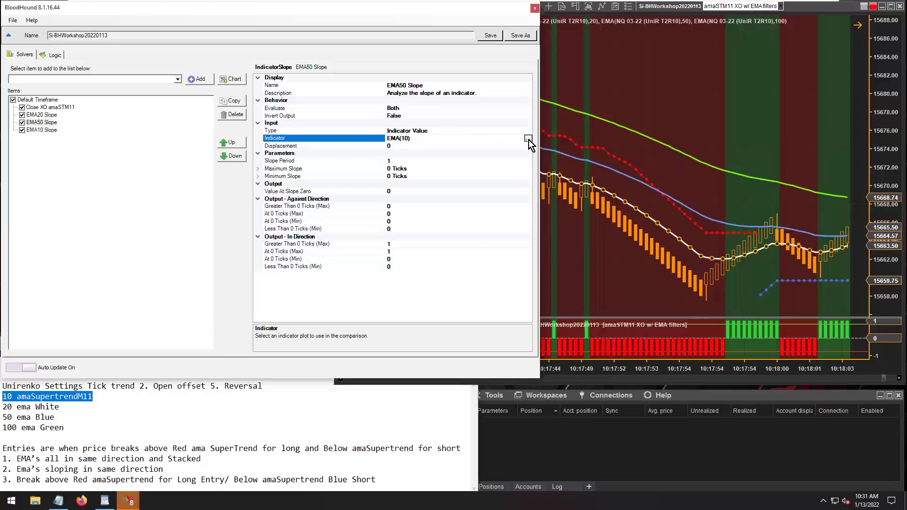
left_click(528, 139)
left_click(437, 54)
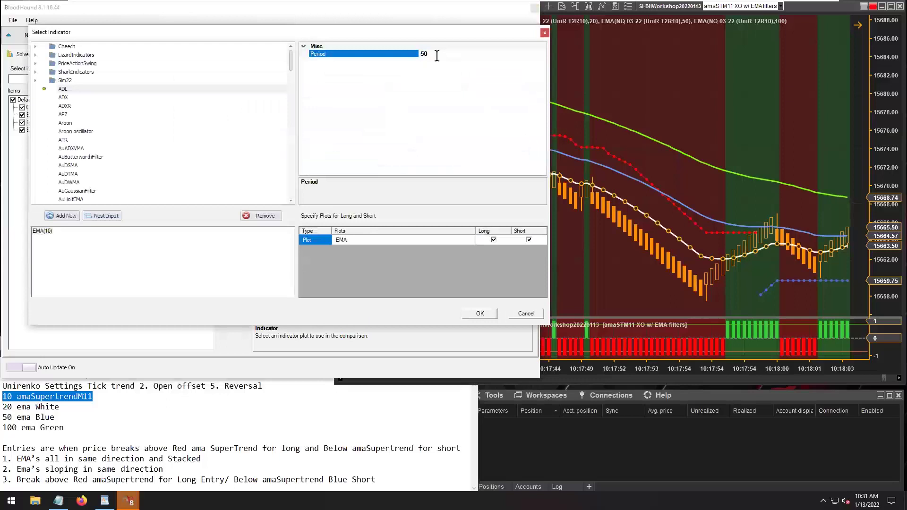
left_click(478, 314)
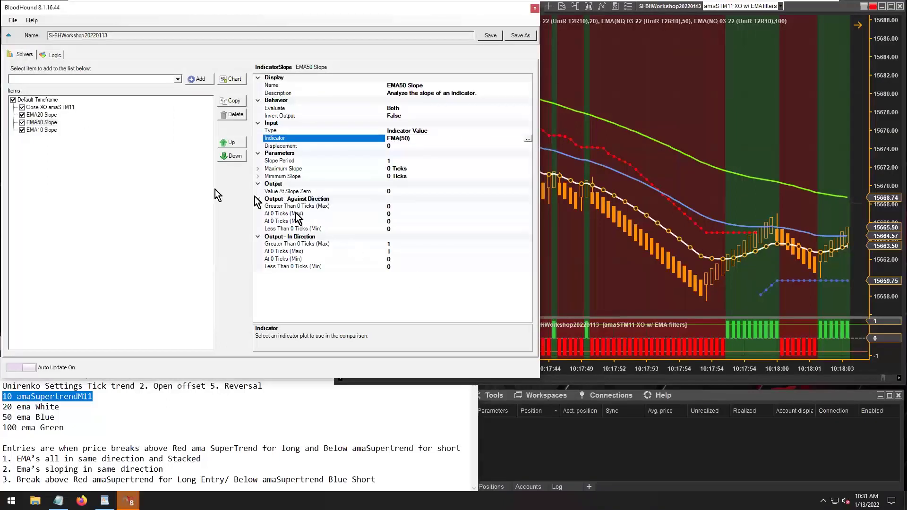
- Rename the remaining EMA10 Slope solver as EMA100 Slope and set its EMA period to 100
left_click(42, 130)
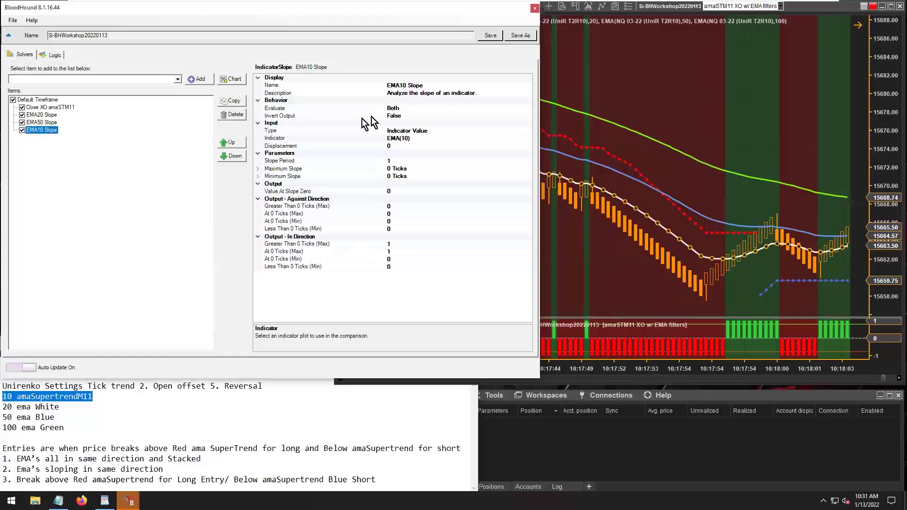
left_click(408, 87)
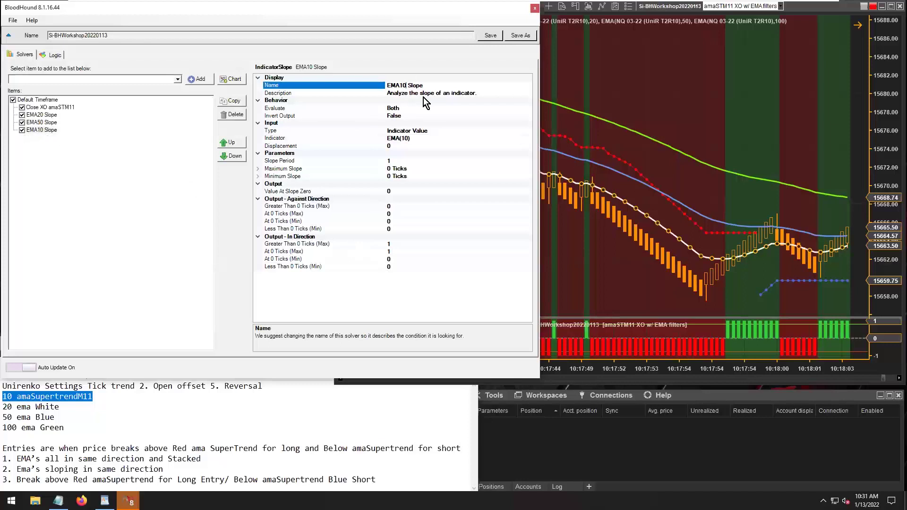
type("0")
left_click_drag(395, 85, 411, 86)
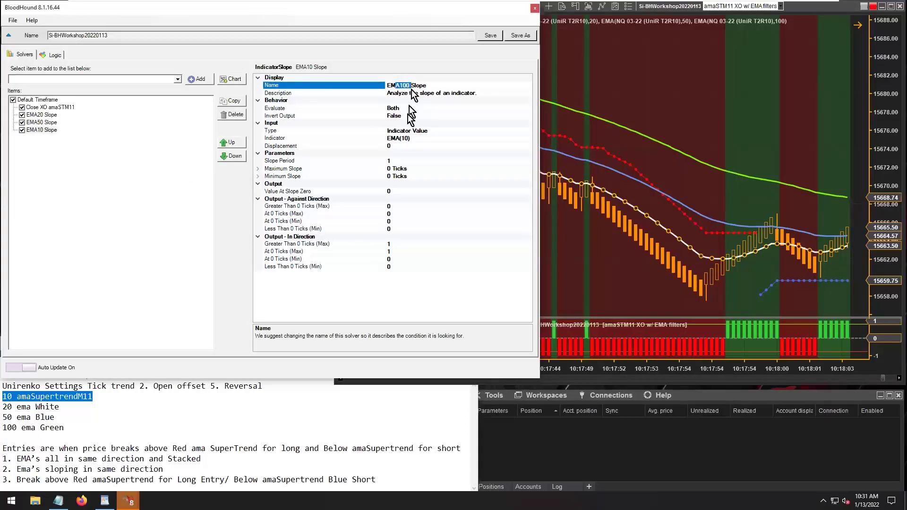
left_click(401, 138)
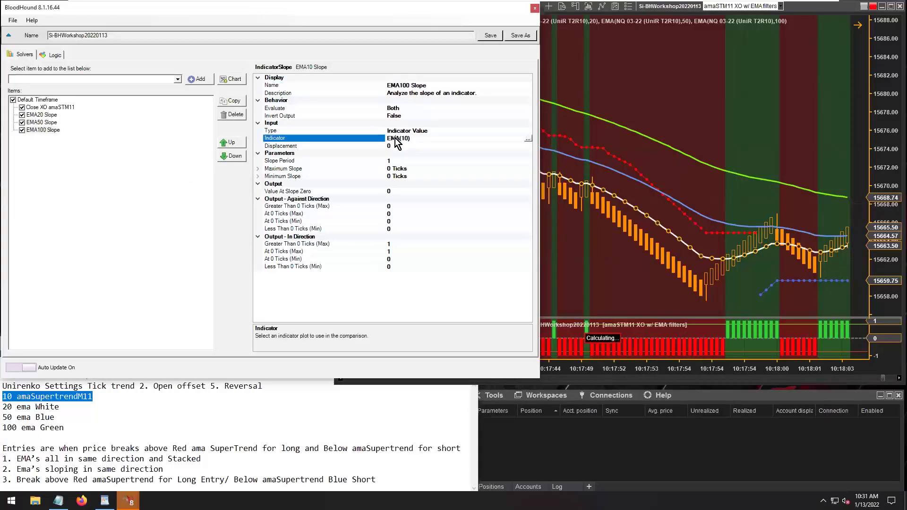
left_click(528, 139)
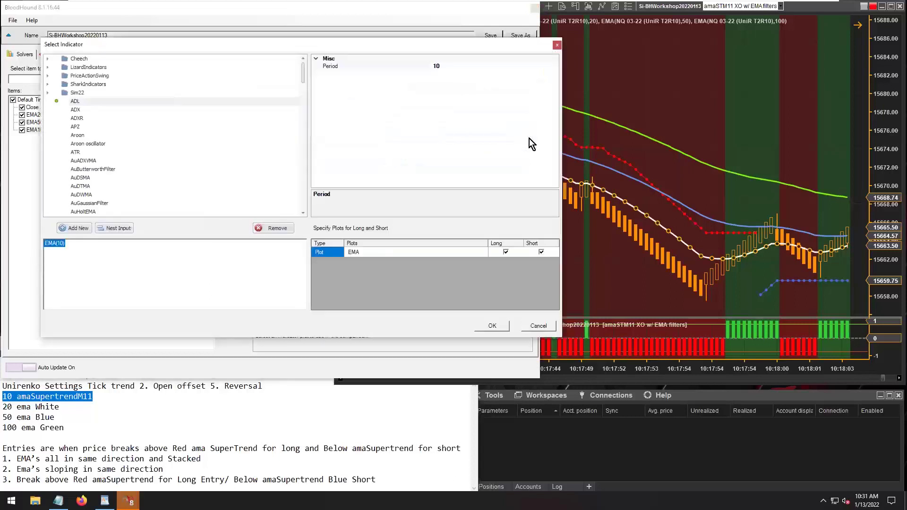
left_click(445, 65)
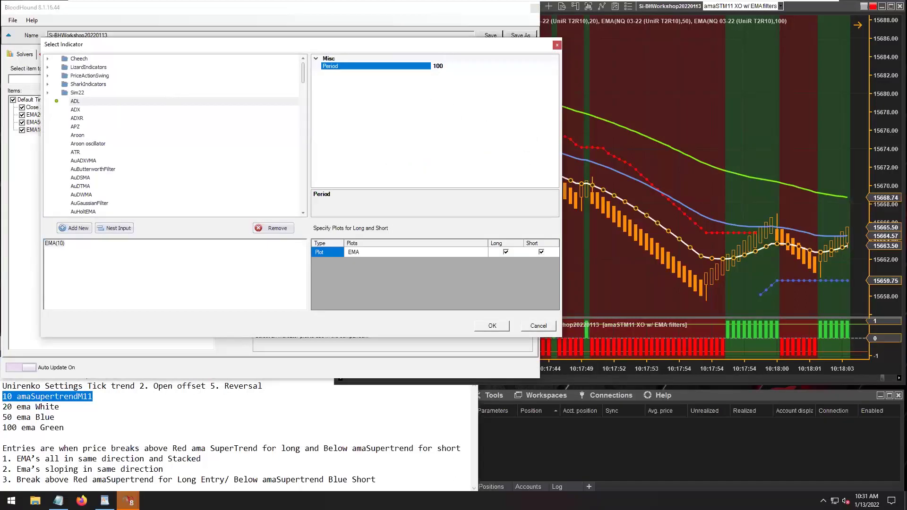
left_click(488, 325)
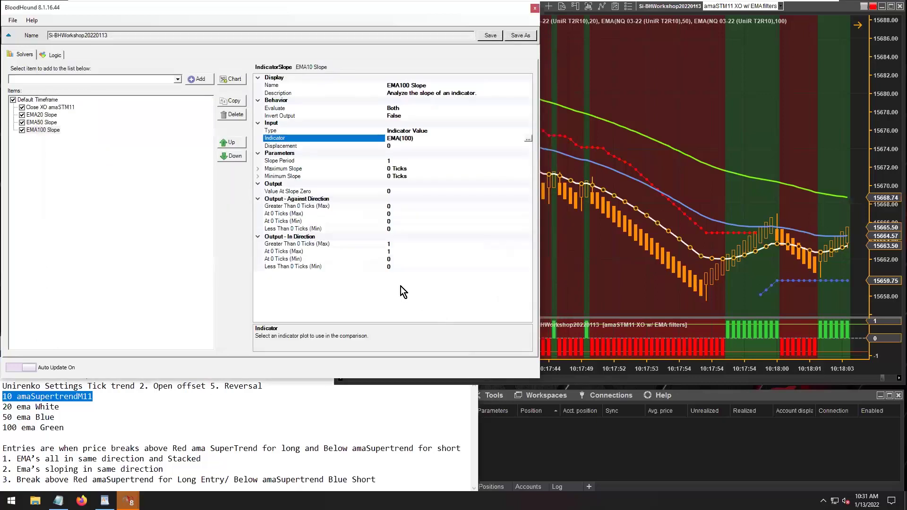
left_click(43, 114)
left_click(45, 131)
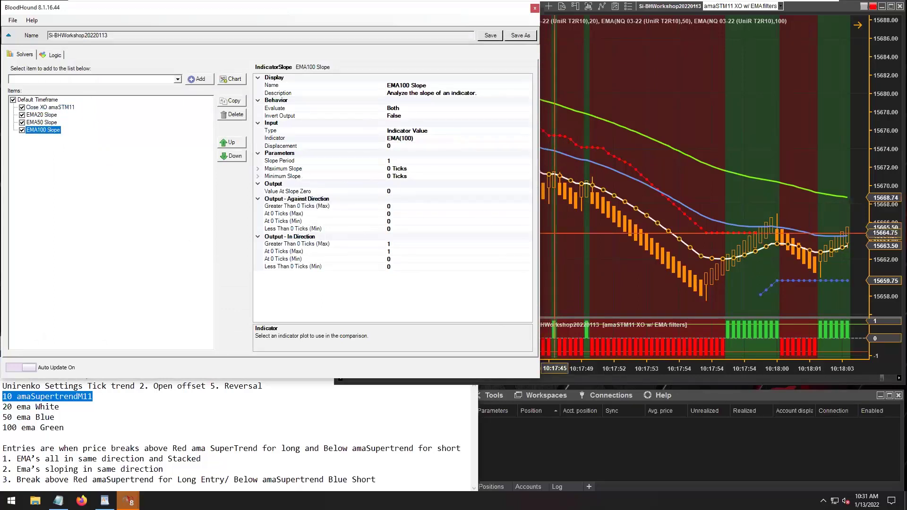
- In the logic graph, add the existing EMA50 Slope and EMA100 Slope solver nodes, lined up below the EMA20 Slope node
left_click(52, 54)
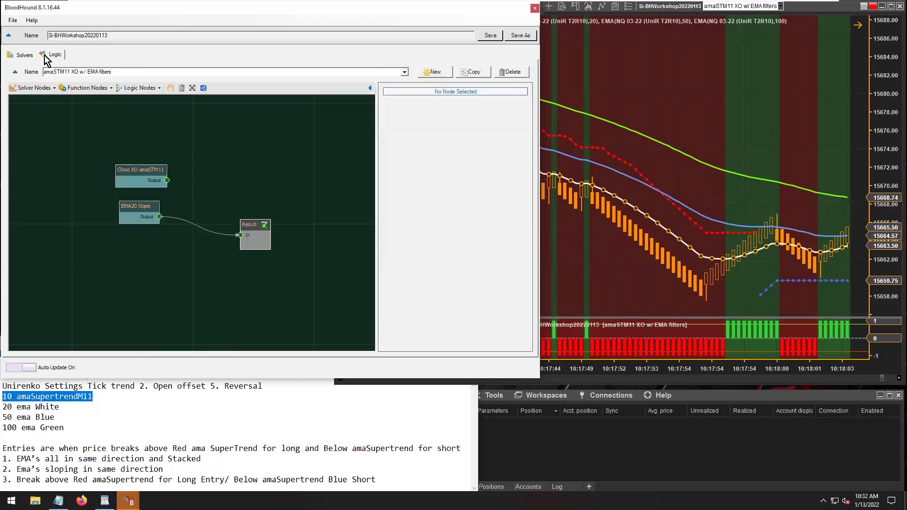
left_click(600, 250)
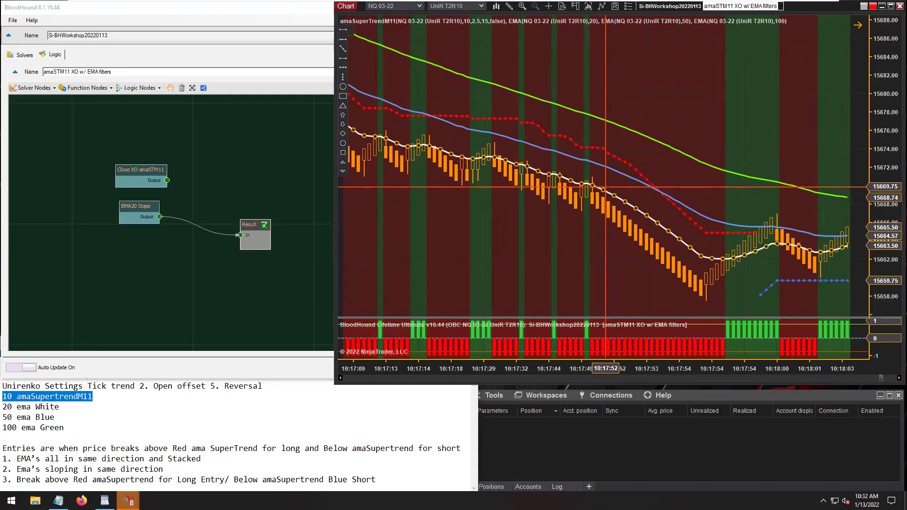
left_click(137, 205)
left_click_drag(138, 204, 129, 203)
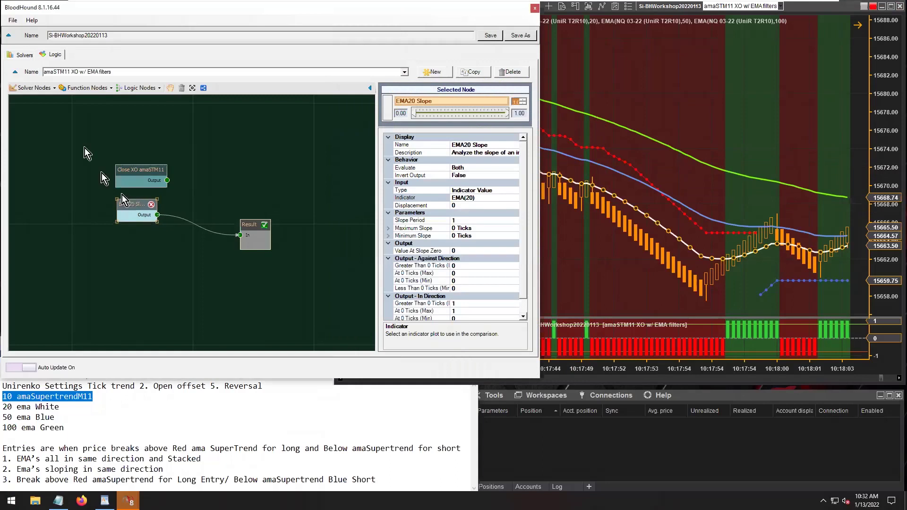
left_click(39, 93)
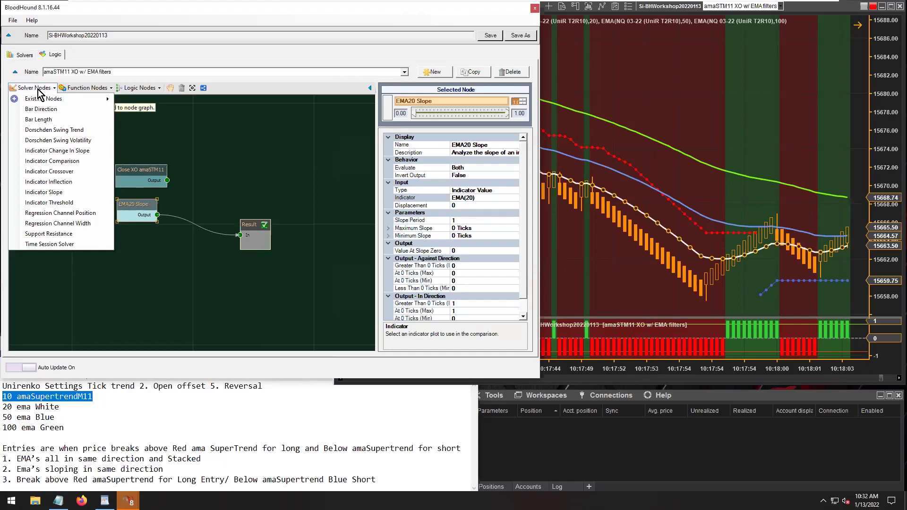
mouse_move(66, 100)
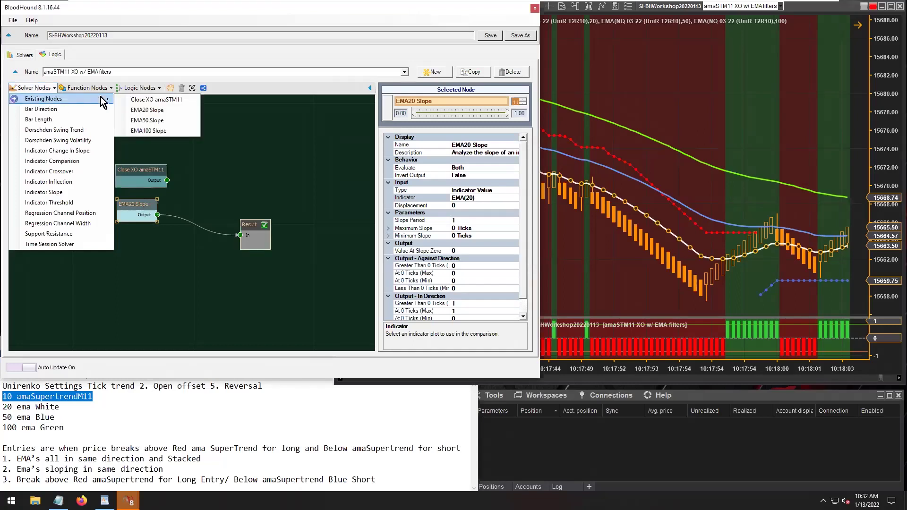
left_click(157, 121)
left_click_drag(201, 232, 126, 237)
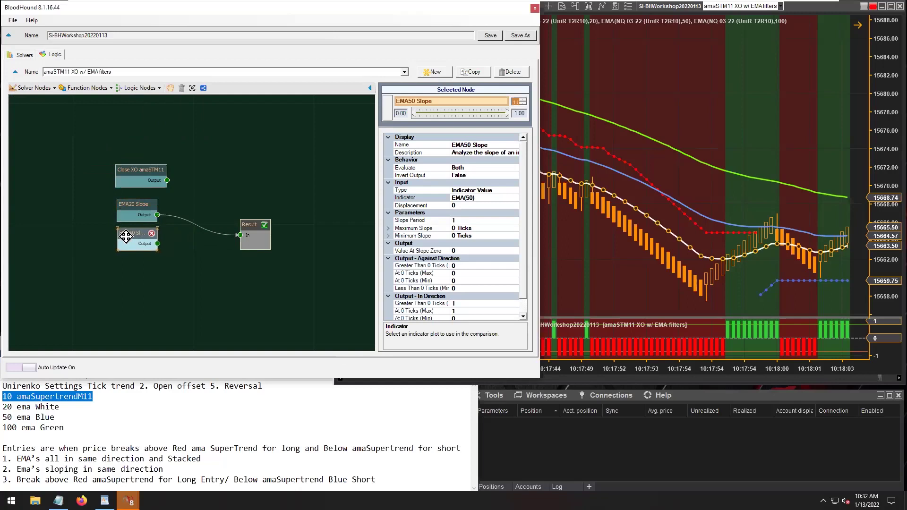
left_click(42, 90)
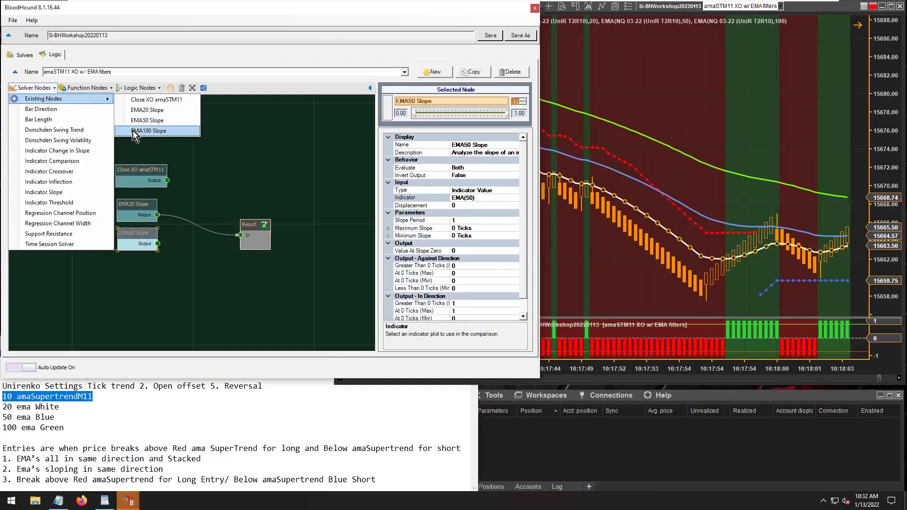
left_click(155, 130)
left_click_drag(202, 233, 121, 265)
- Move the three slope nodes and the Close XO amaSTM11 node farther away from the Result node
left_click_drag(178, 293, 97, 205)
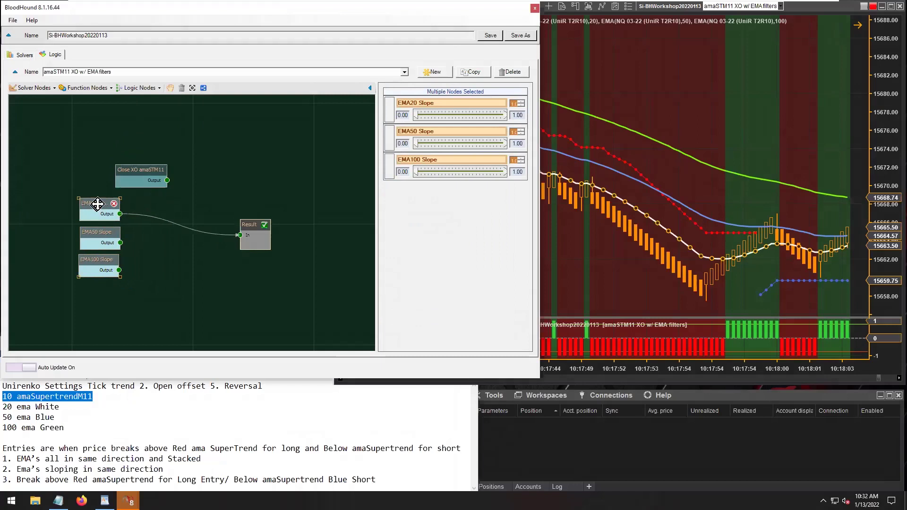
left_click_drag(136, 172, 95, 168)
left_click(171, 165)
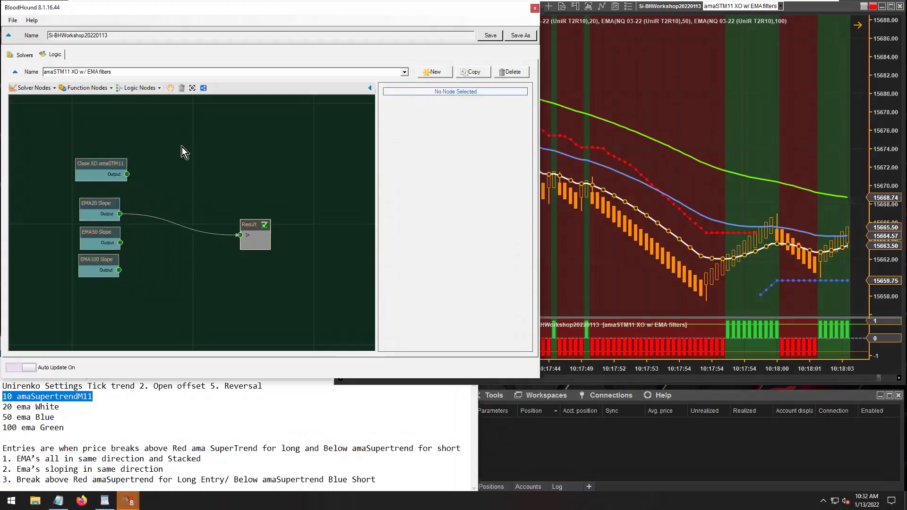
- Place an And (Min) node wired into the Result node, and connect the EMA20, EMA50 and EMA100 Slope outputs to its inputs
left_click(152, 87)
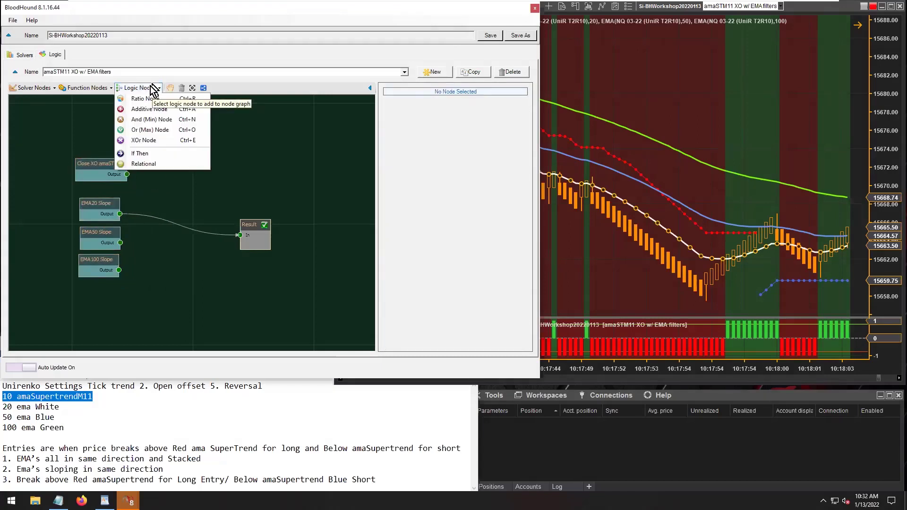
left_click(148, 120)
left_click(191, 222)
left_click_drag(192, 223, 189, 218)
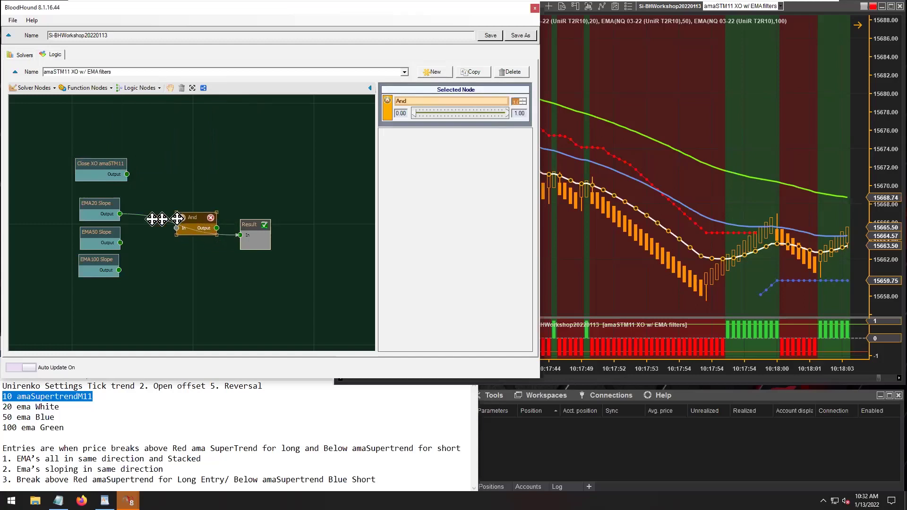
left_click_drag(120, 215, 177, 228)
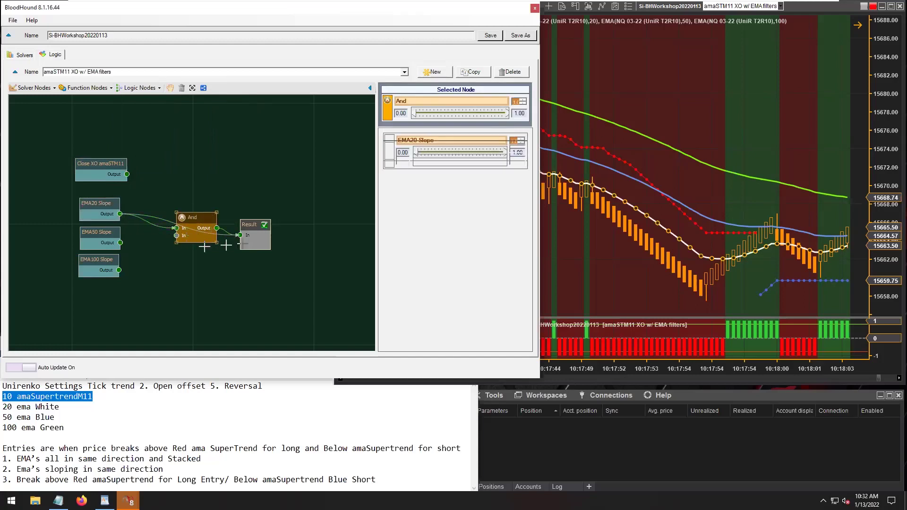
left_click_drag(121, 242, 176, 235)
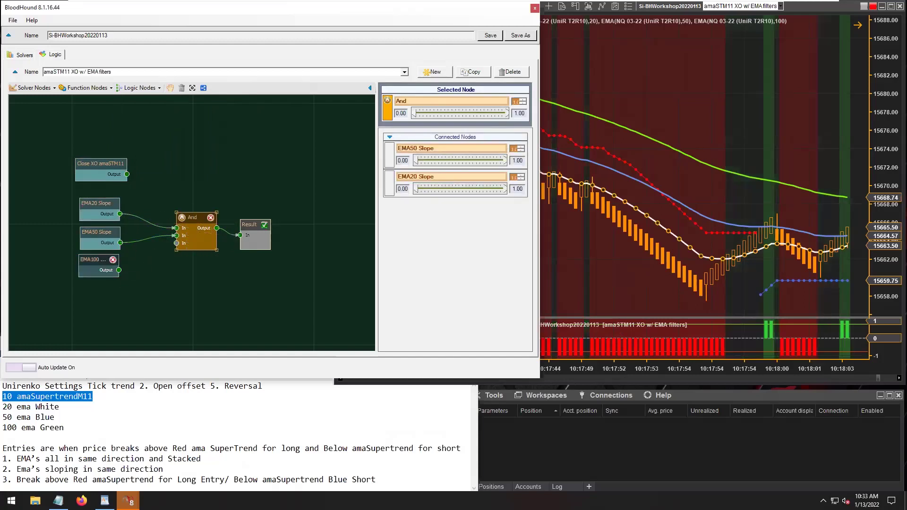
left_click_drag(119, 269, 177, 243)
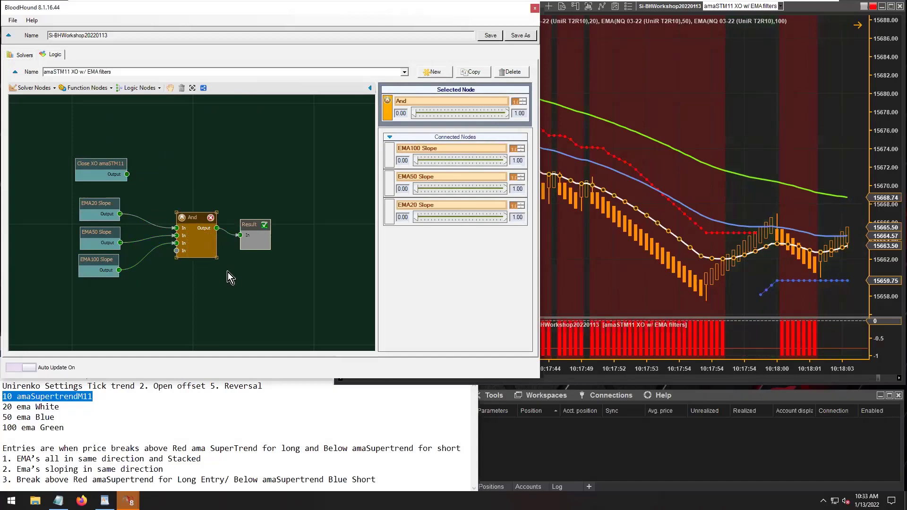
- Outline the gap in the short signals around 10:17:29 on the chart with a rectangle from about 15669 to 15676
left_click_drag(126, 301, 94, 204)
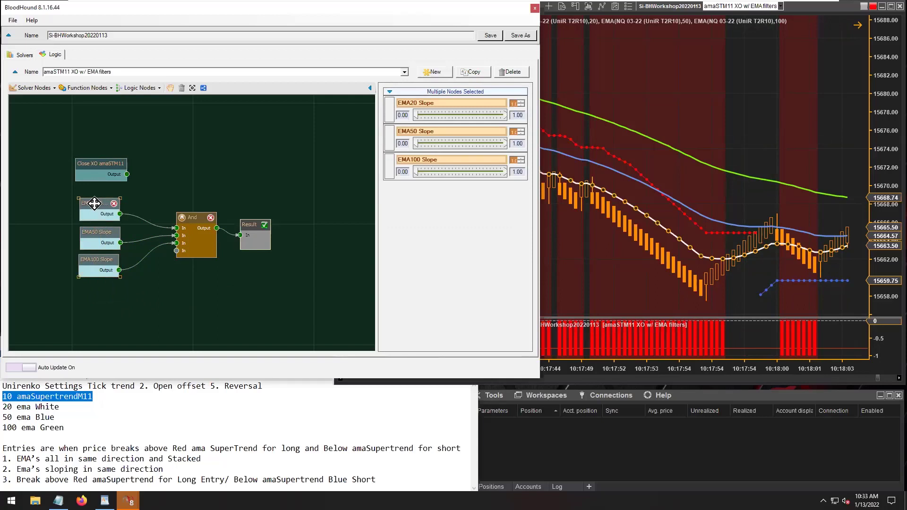
left_click(586, 169)
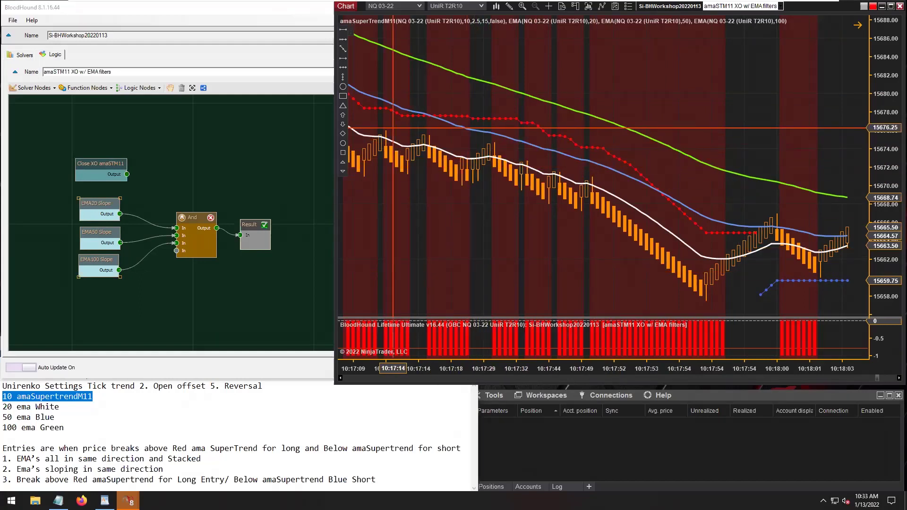
left_click(343, 96)
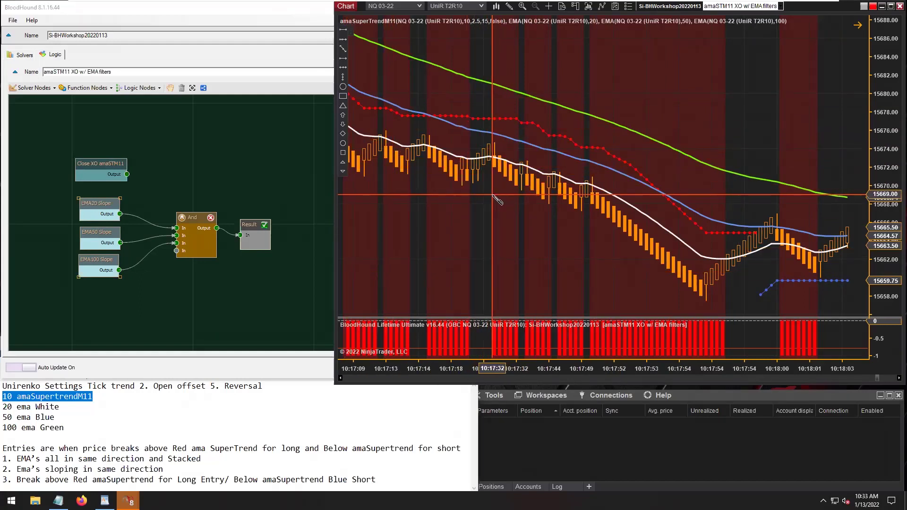
left_click_drag(493, 193, 472, 128)
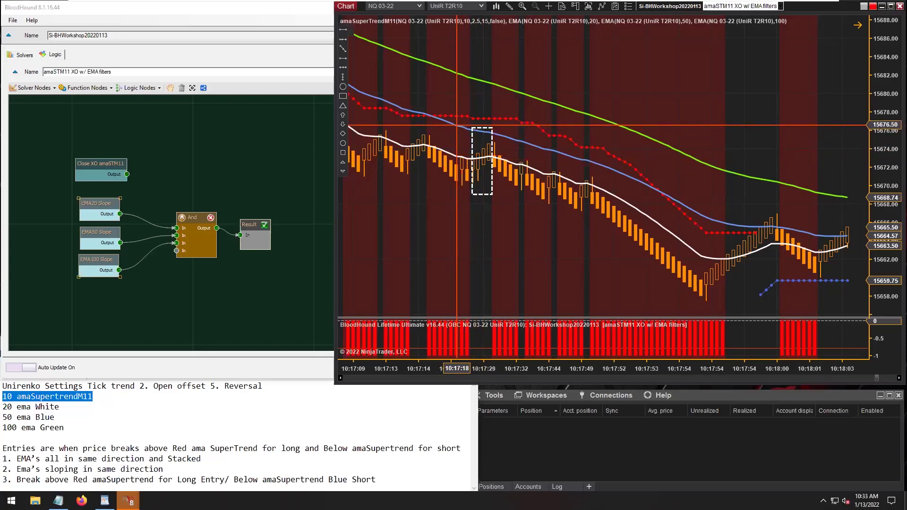
left_click(478, 78)
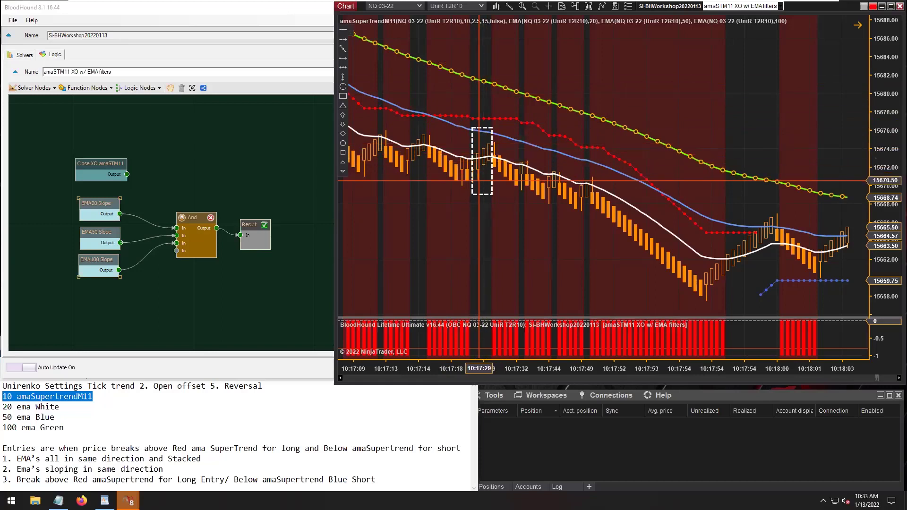
left_click(483, 194)
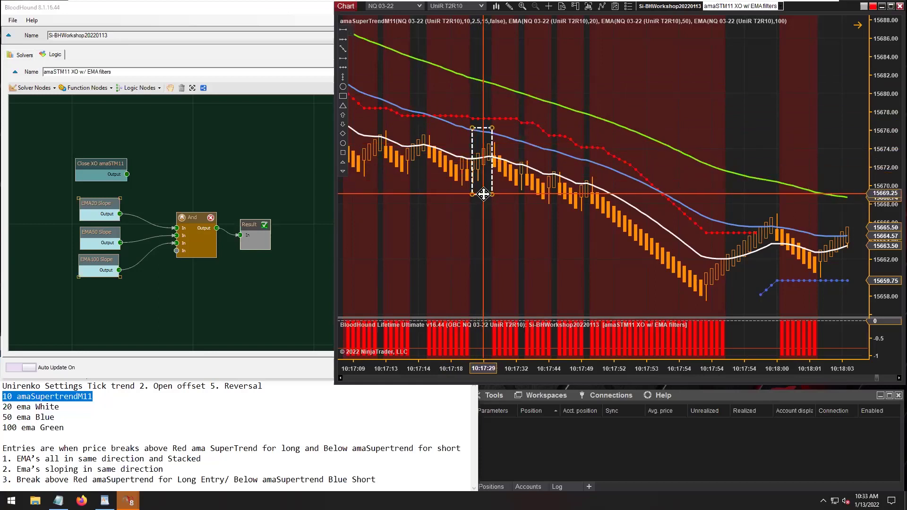
left_click_drag(483, 194, 483, 192)
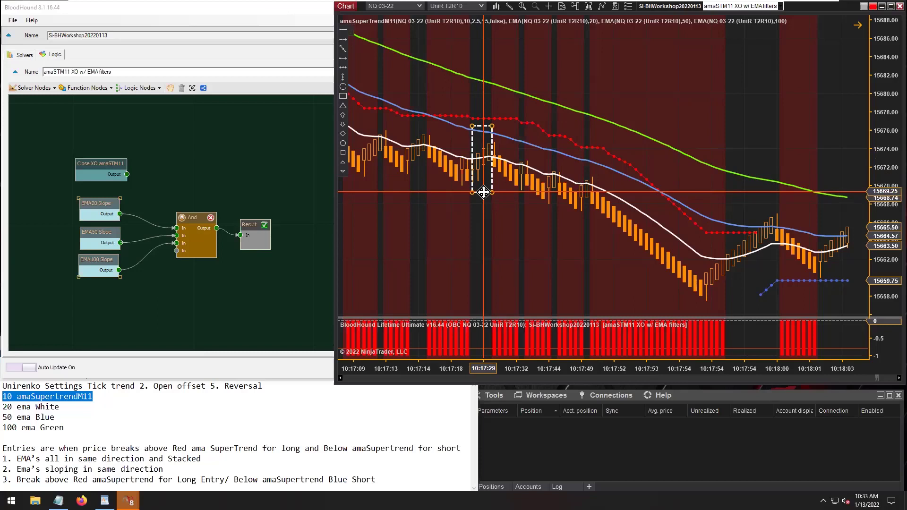
- Move and widen the rectangle over the rising bars around 10:17:54 to 10:18:00, compare the 50 and 100 EMA lines, and delete the rectangle
mouse_move(483, 192)
left_mouse_down()
mouse_move(737, 269)
mouse_move(781, 270)
left_mouse_up()
left_click(736, 258)
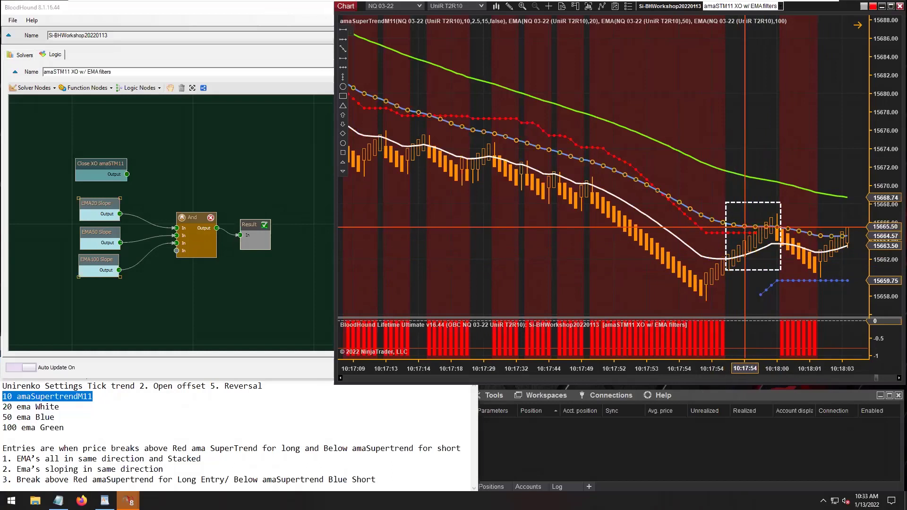
left_click(755, 176)
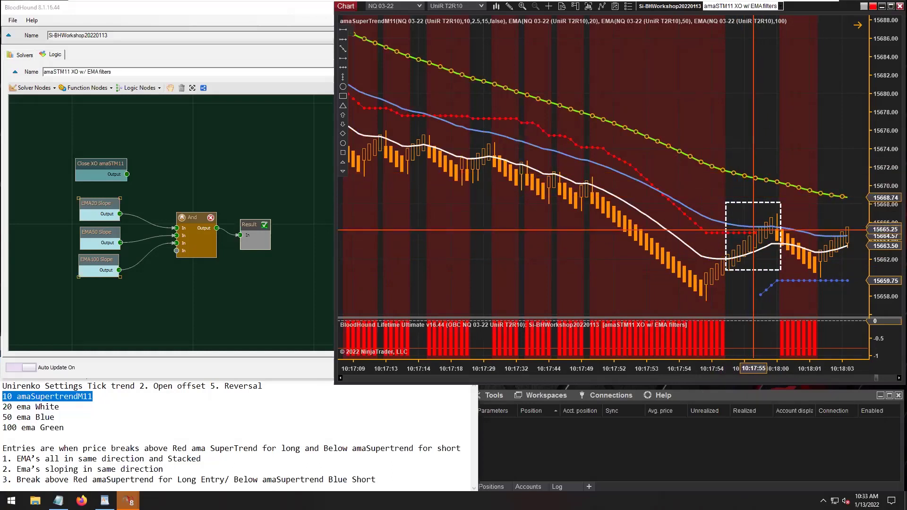
left_click(755, 227)
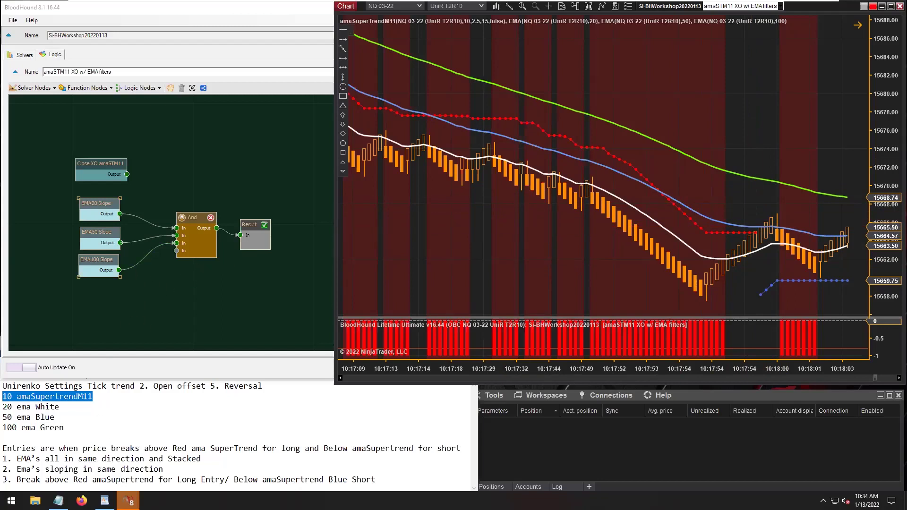
- Highlight the note on EMAs in the same direction and stacked, and move the three slope nodes up toward the Close XO amaSTM11 node
left_click_drag(21, 459, 200, 463)
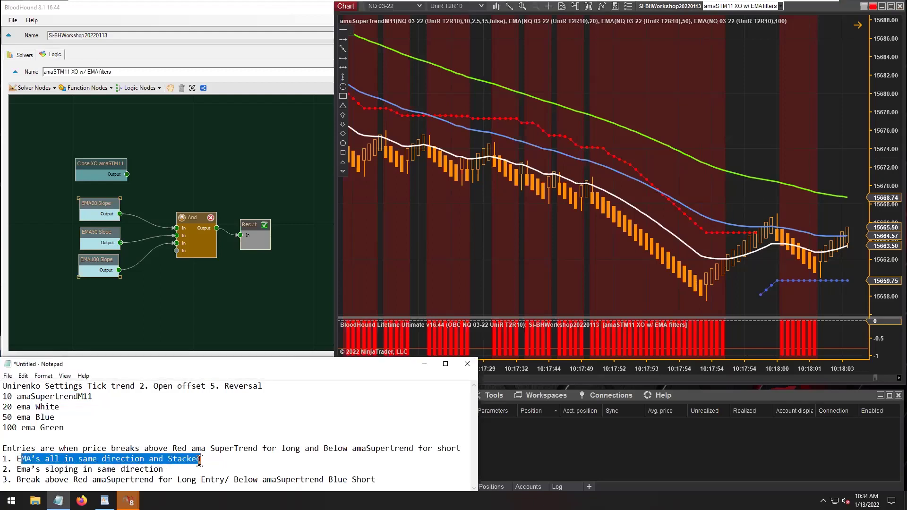
left_click(109, 319)
left_click_drag(117, 294, 90, 200)
left_click(44, 132)
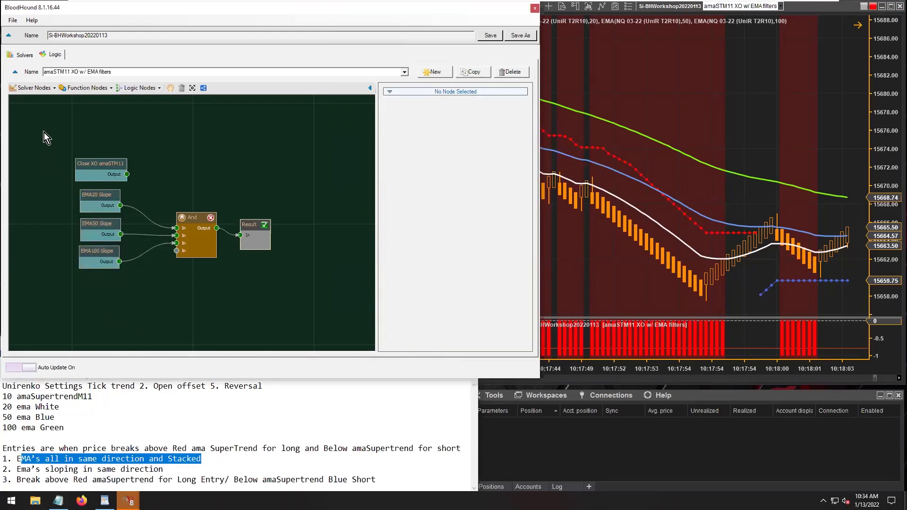
- Add an Indicator Comparison solver node and place it below the EMA100 Slope node
left_click(37, 88)
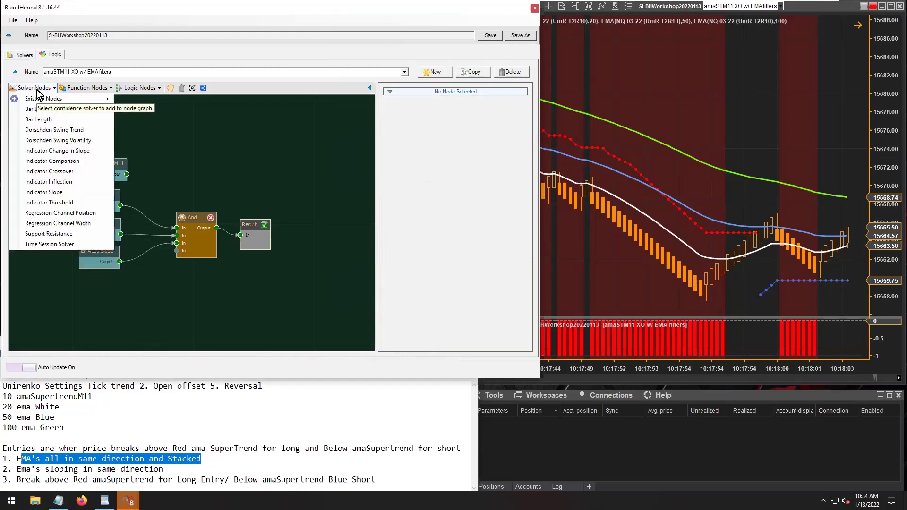
left_click(69, 161)
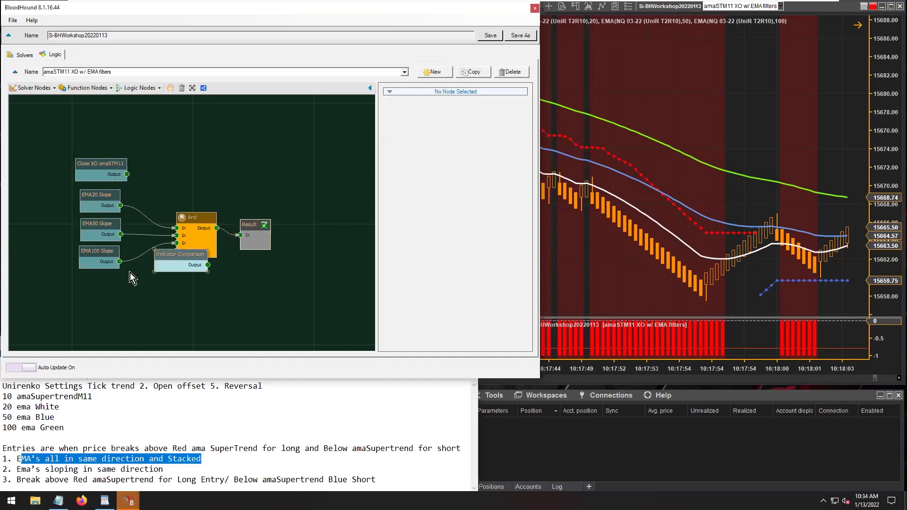
left_click(85, 288)
left_click_drag(85, 288, 86, 285)
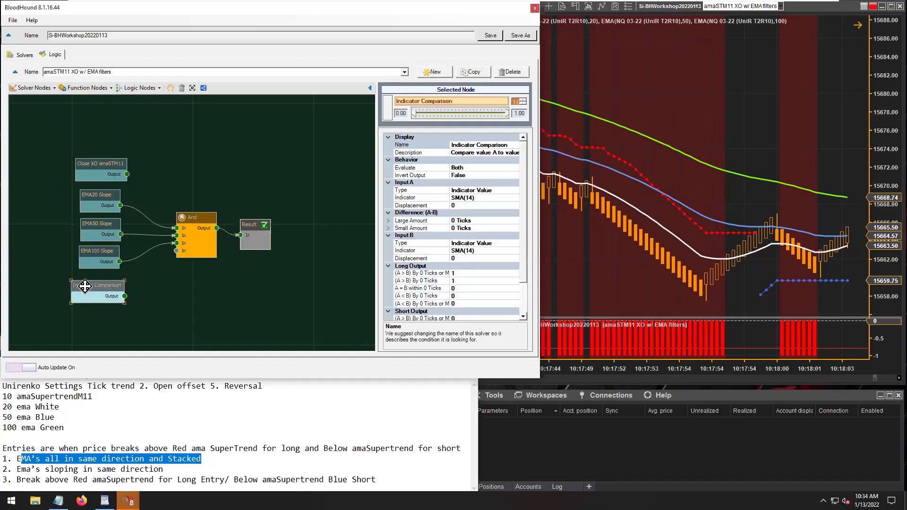
- Select the 20, 50 and 100 EMA lines on the chart in turn to examine their stacking order
left_click(636, 208)
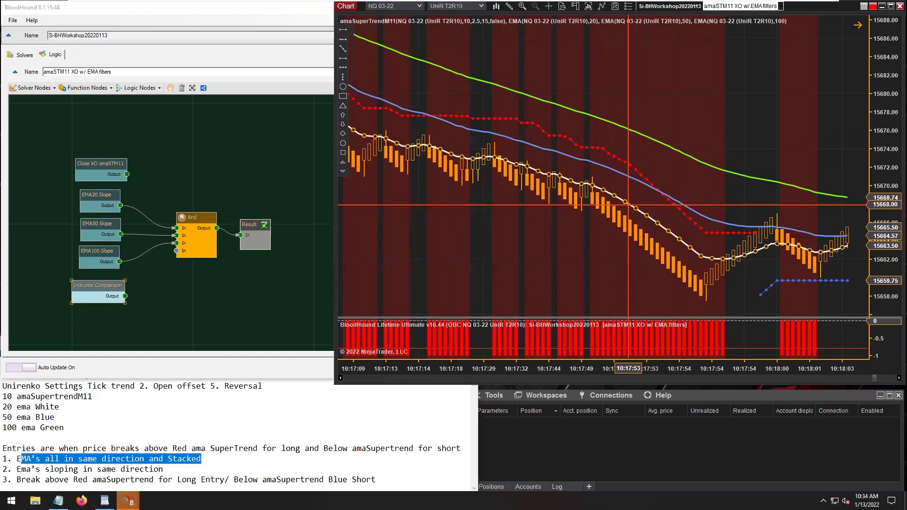
left_click(633, 179)
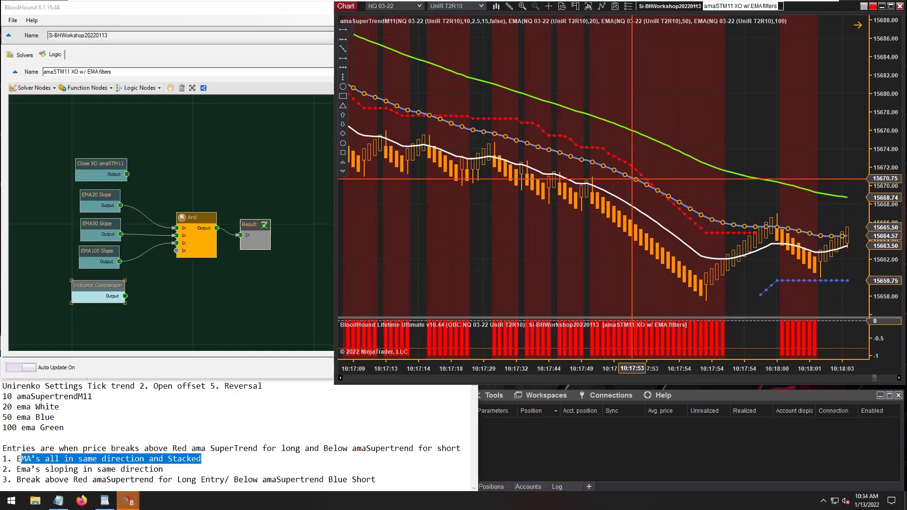
left_click(639, 134)
- Wire the Indicator Comparison node into the Result node in place of the And node and rename it EMA20 / EMA50 Comp
left_click(92, 285)
left_click_drag(92, 286, 246, 263)
left_click(93, 286)
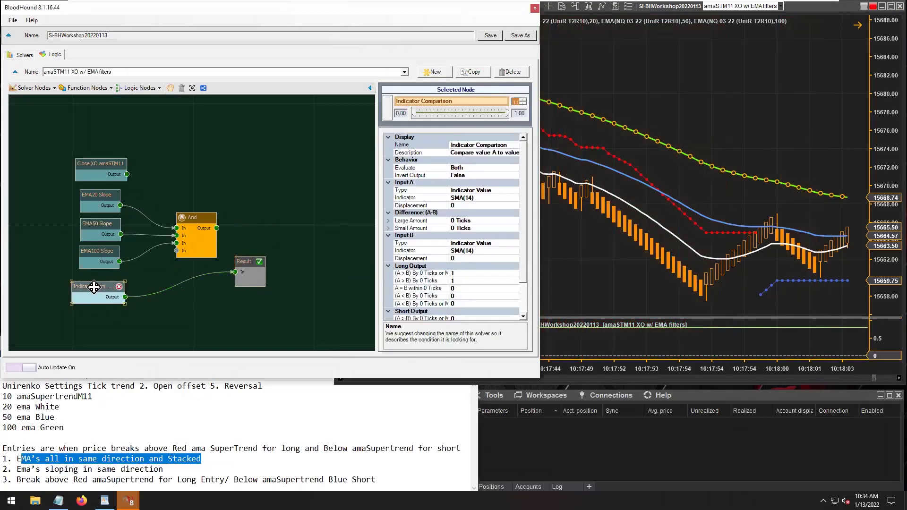
left_click(461, 145)
double_click(461, 145)
type("EMA20 / EMA50 Comp")
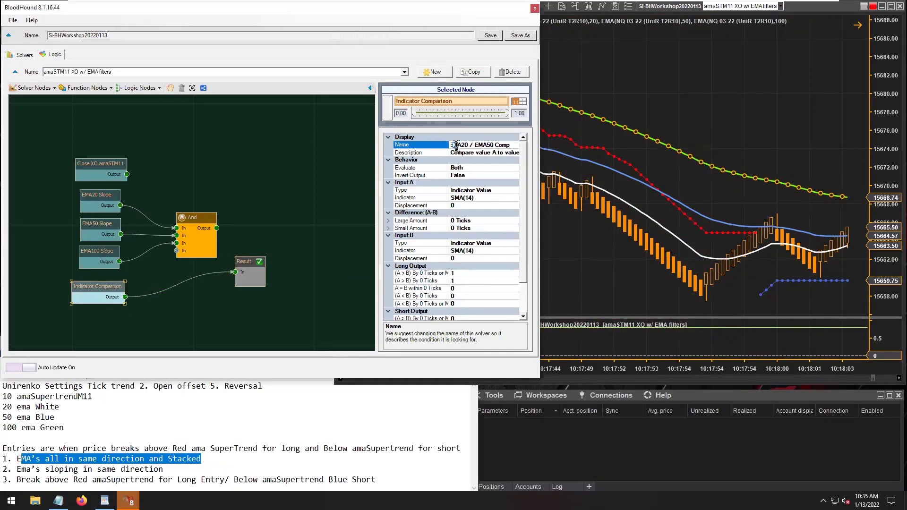
double_click(477, 145)
left_click(494, 145)
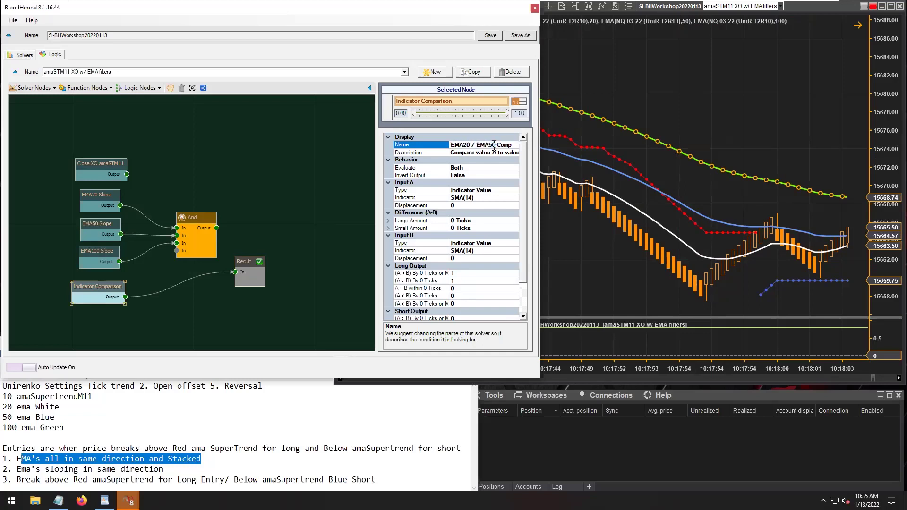
- Set the Input A indicator of EMA20 / EMA50 Comp to an EMA with period 20
left_click(431, 199)
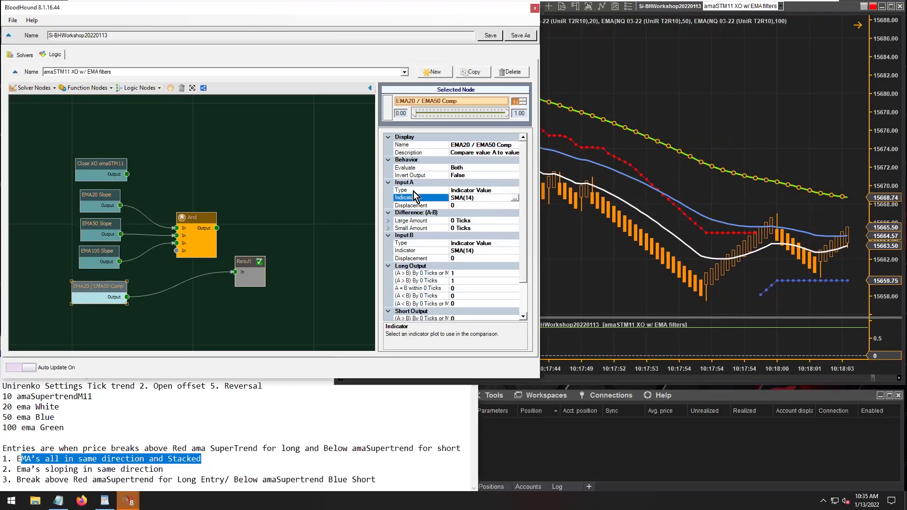
left_click(515, 197)
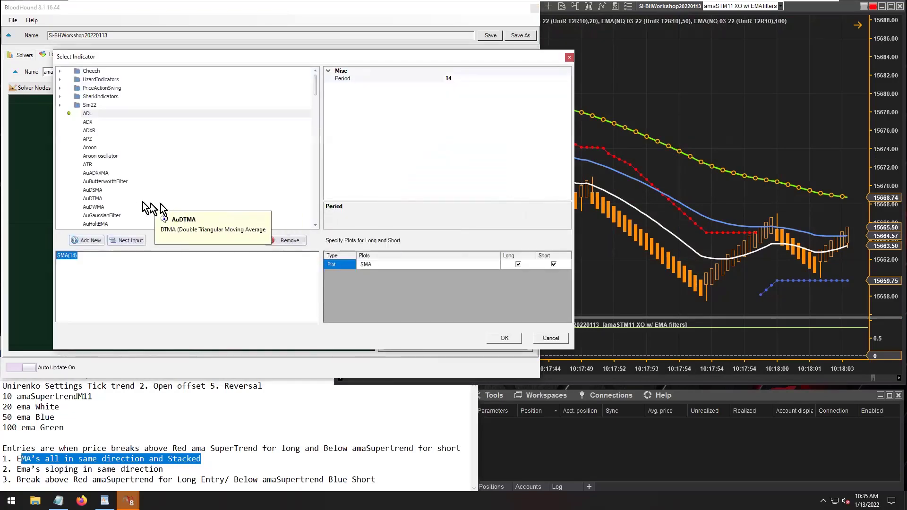
scroll(125, 206, "down", 6)
left_click(108, 173)
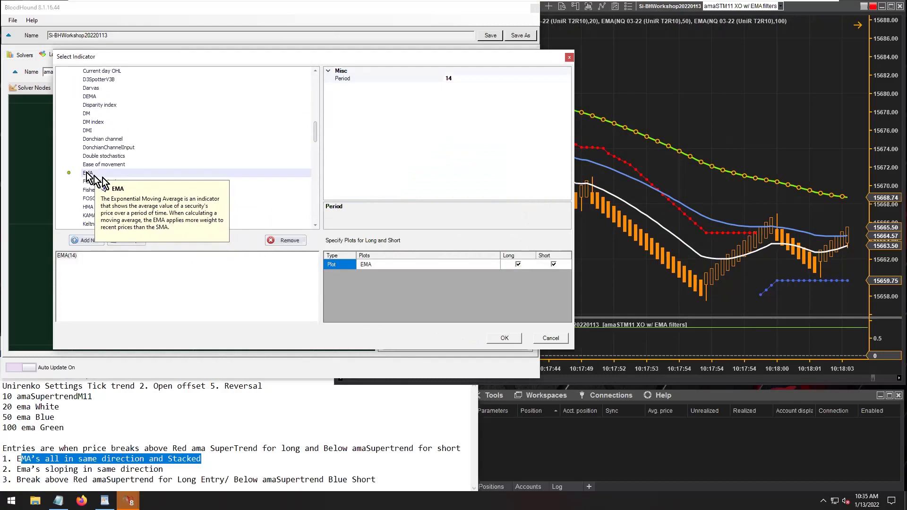
left_click(458, 78)
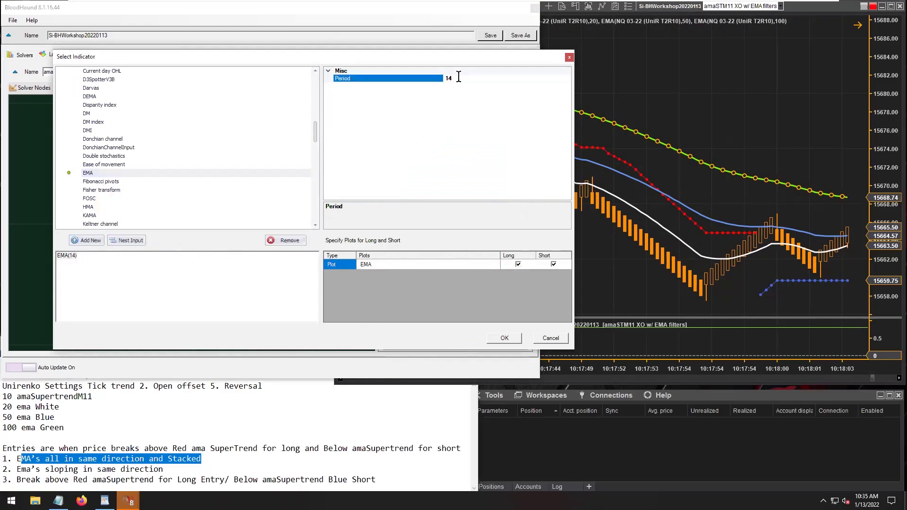
left_click(506, 340)
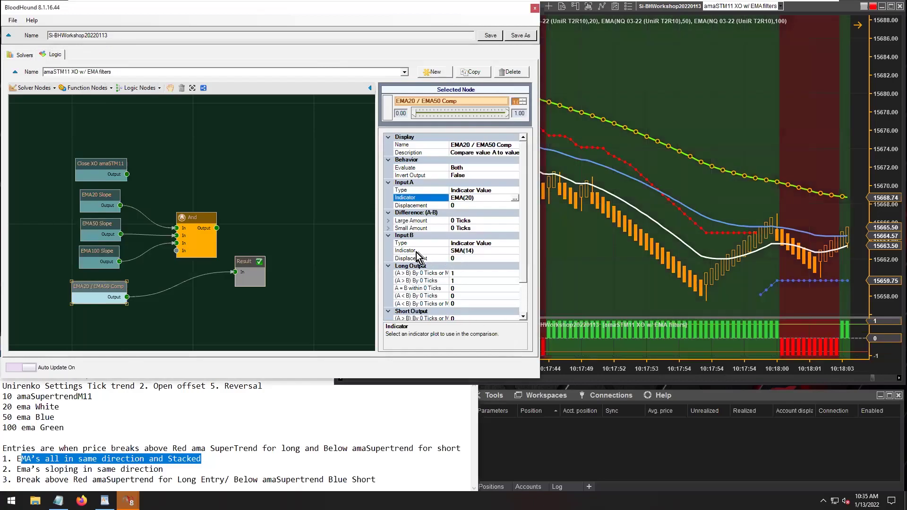
- Set the Input B indicator of EMA20 / EMA50 Comp to an EMA with period 50
left_click(417, 251)
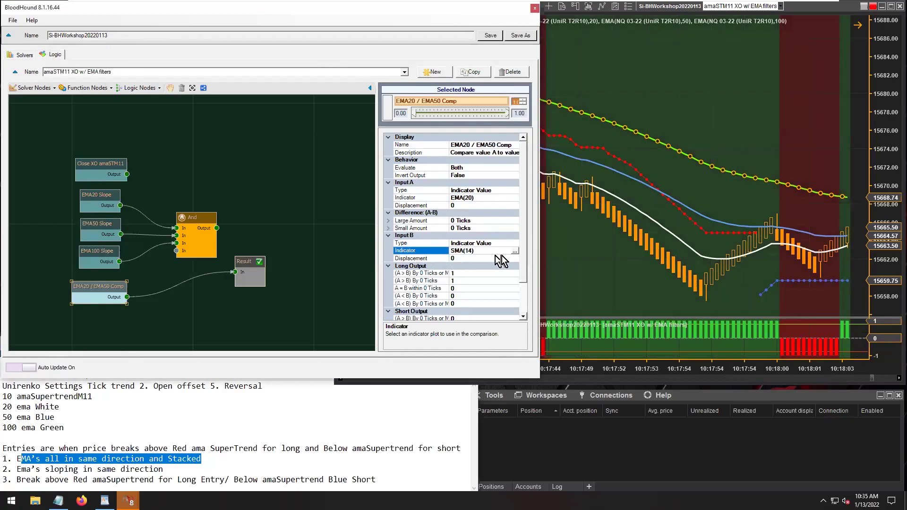
left_click(515, 252)
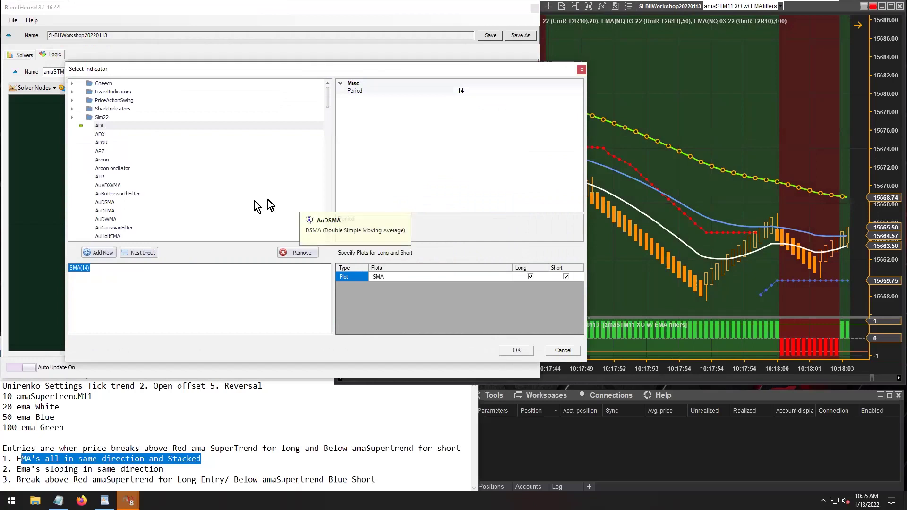
scroll(108, 165, "down", 5)
left_click(108, 161)
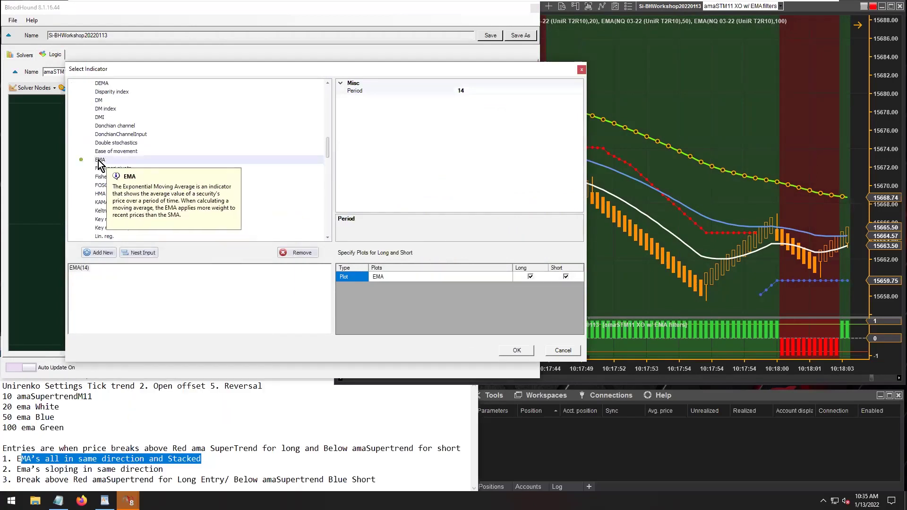
left_click(470, 93)
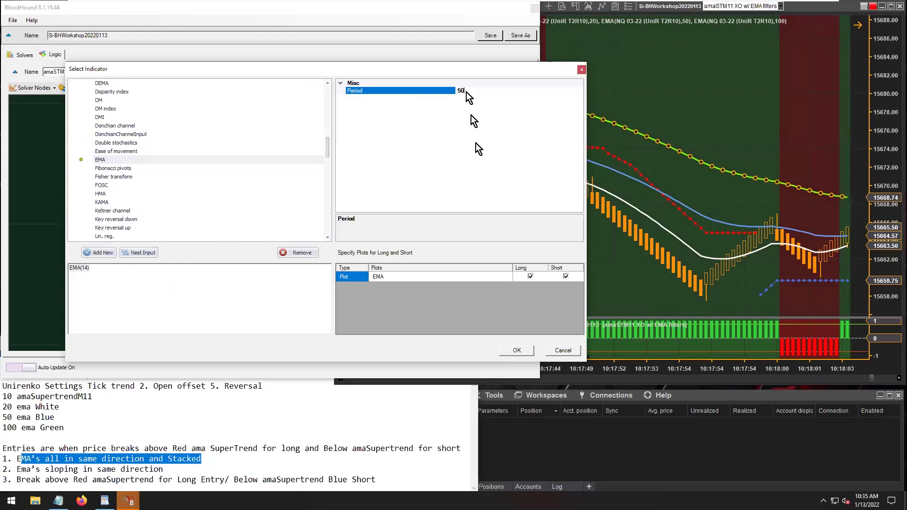
left_click(517, 350)
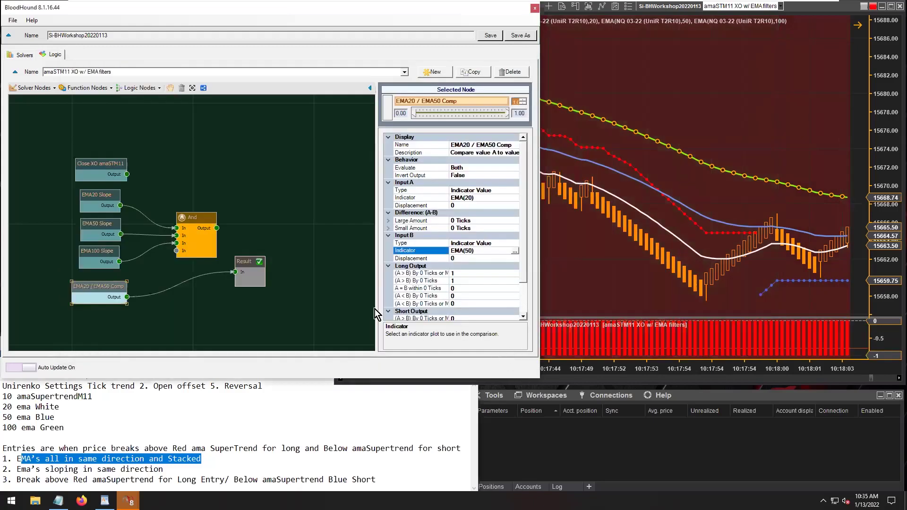
- Compare the 20 and 50 EMA lines with the comparison signals on the chart, especially around their crossing near 10:18:05
left_click(599, 264)
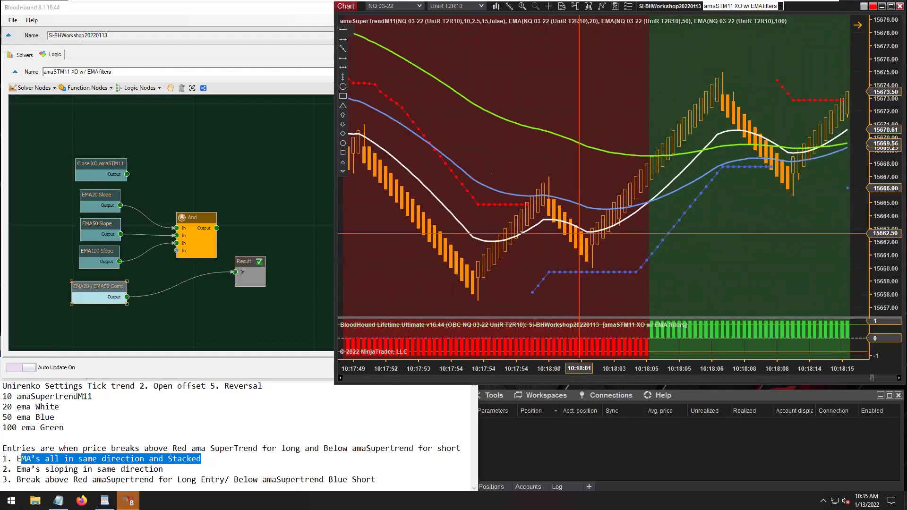
left_click(467, 235)
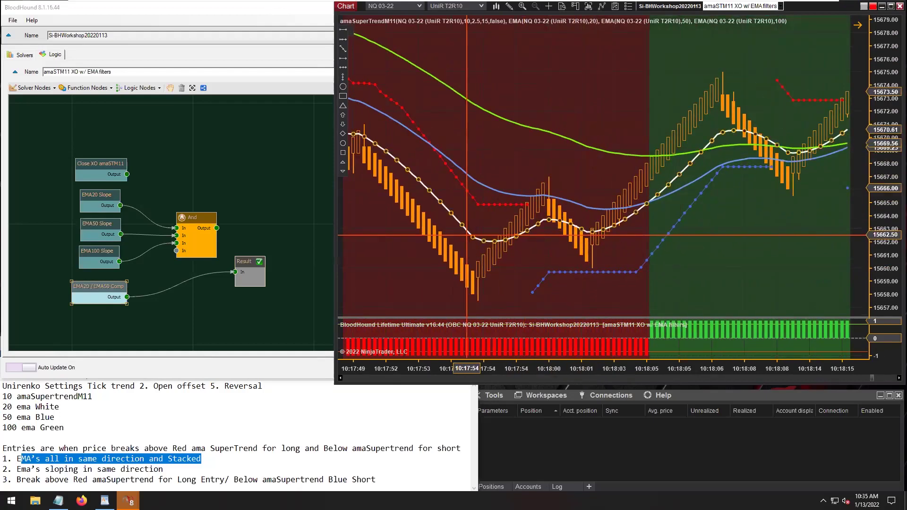
left_click(495, 191)
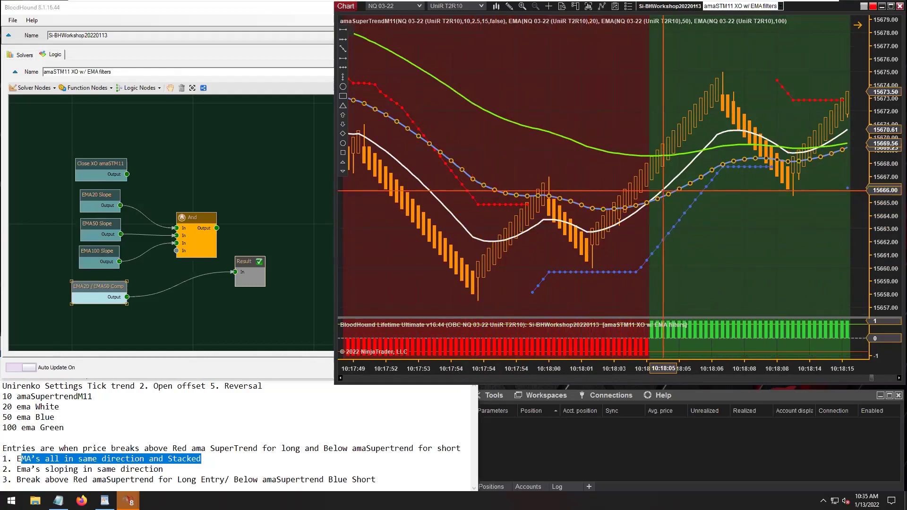
left_click(677, 177)
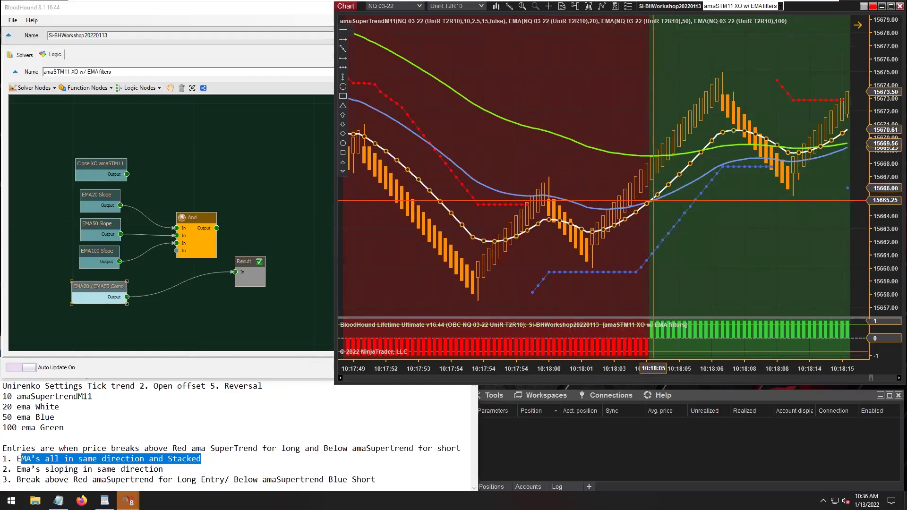
left_click(676, 193)
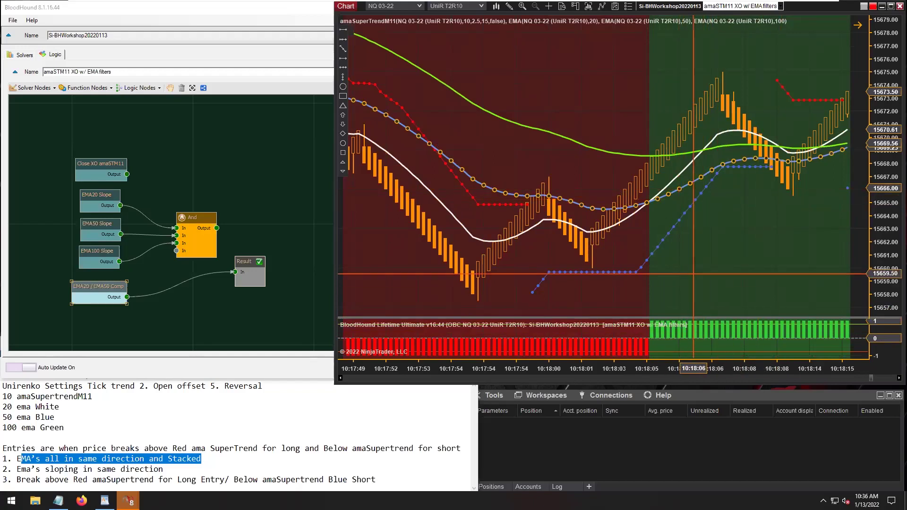
- Duplicate the EMA20 / EMA50 Comp solver in the solver list and rename the copy EMA50 / EMA100 Comp
left_click_drag(95, 287, 100, 284)
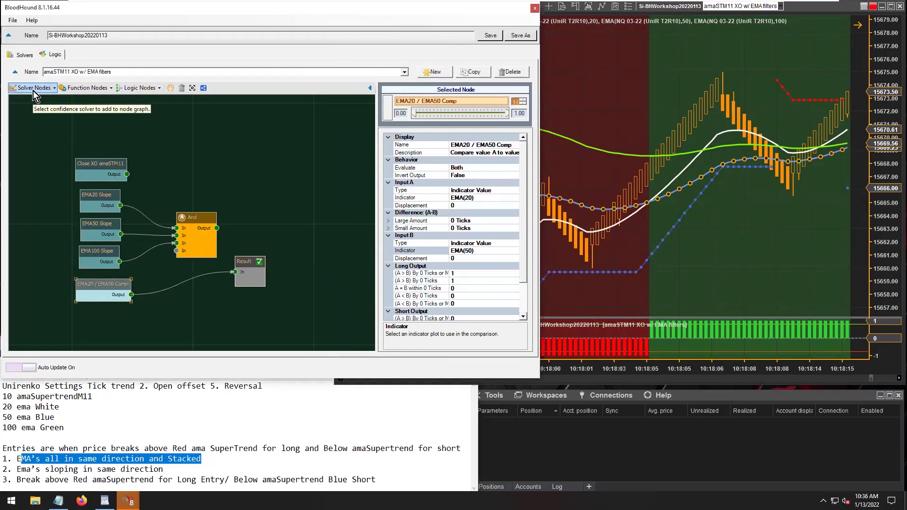
left_click(24, 55)
left_click(54, 138)
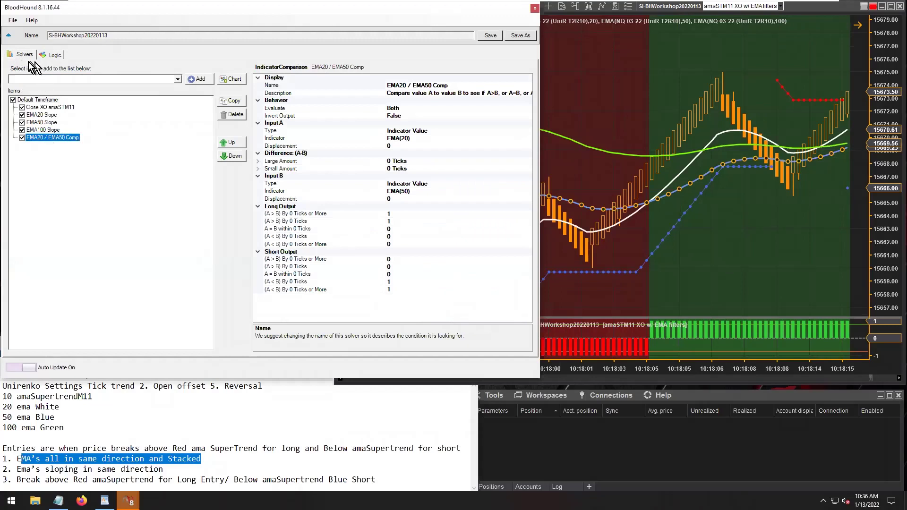
left_click(226, 105)
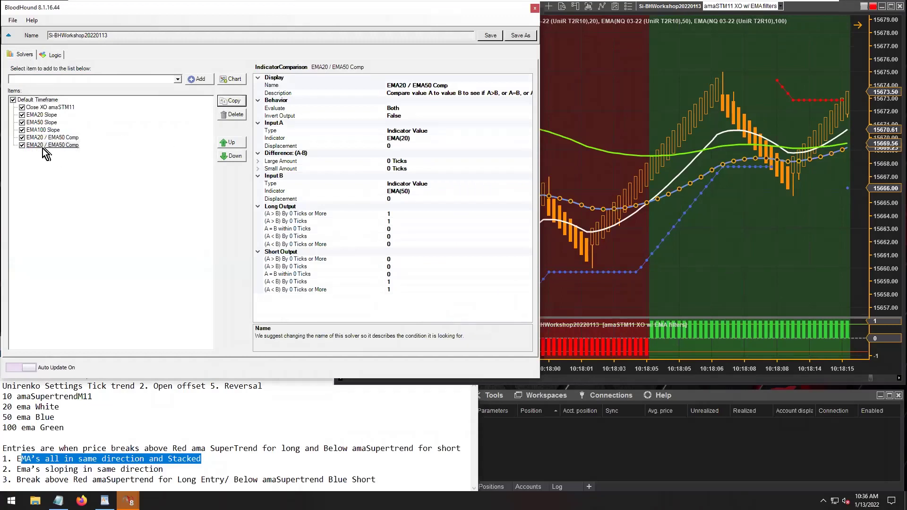
left_click(400, 86)
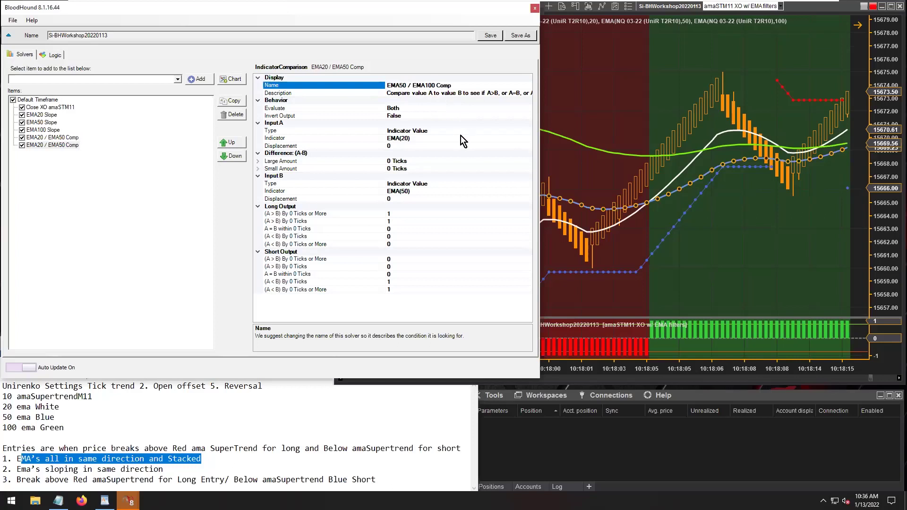
- Set the Input A EMA period of EMA50 / EMA100 Comp to 50
left_click(405, 140)
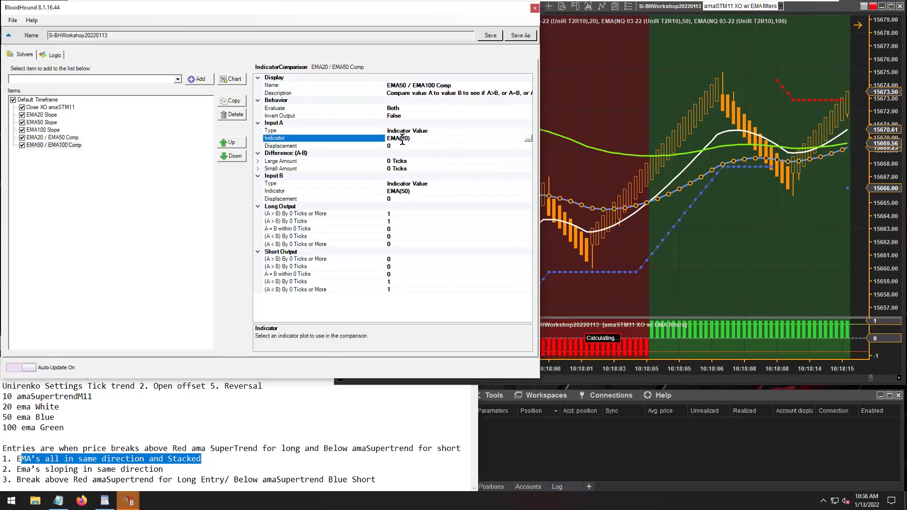
left_click(528, 139)
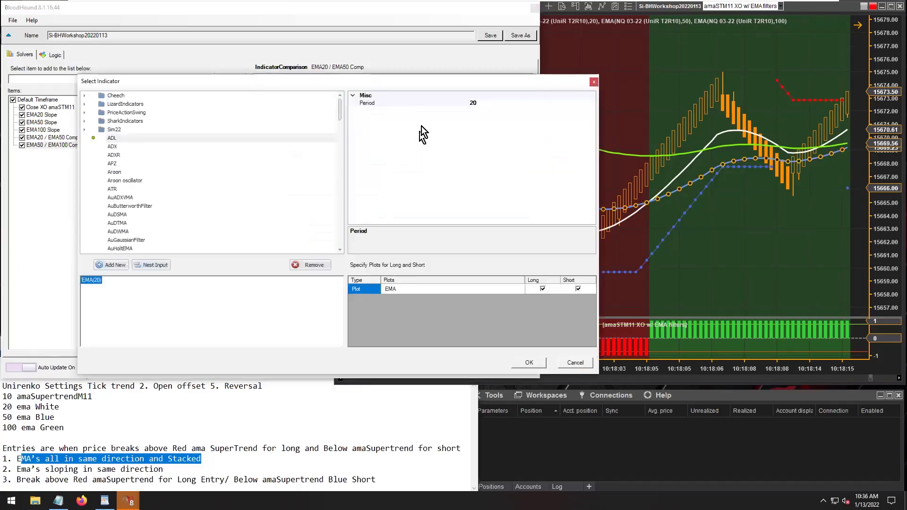
left_click(478, 103)
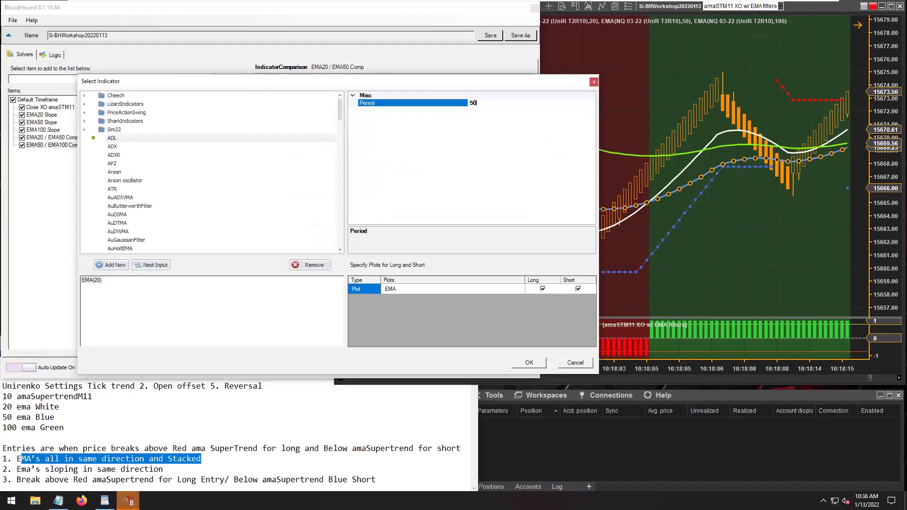
left_click(530, 363)
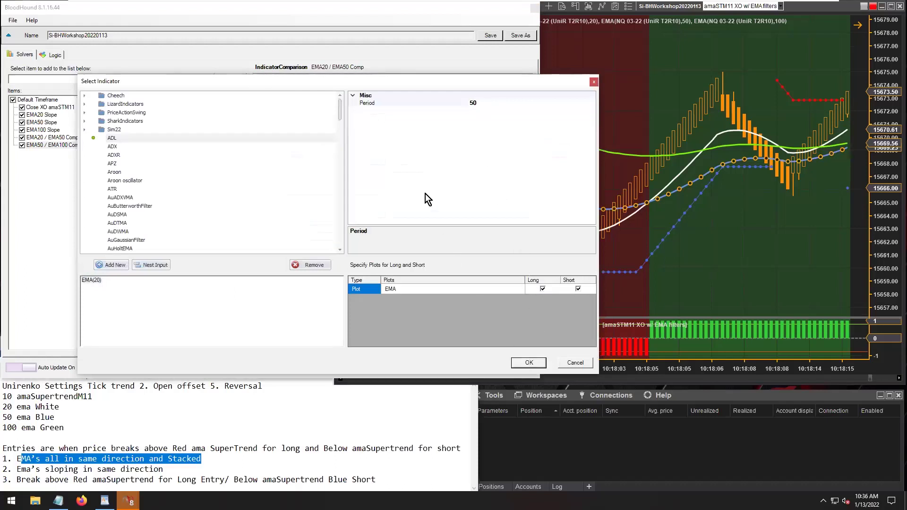
left_click(530, 363)
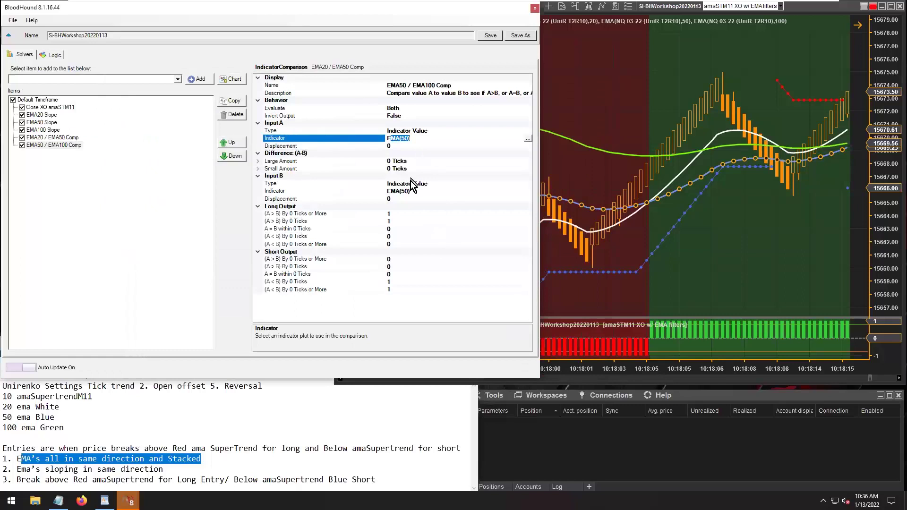
- Set the Input B EMA period of the EMA50 / EMA100 Comp solver to 100 and review both inputs
left_click(400, 192)
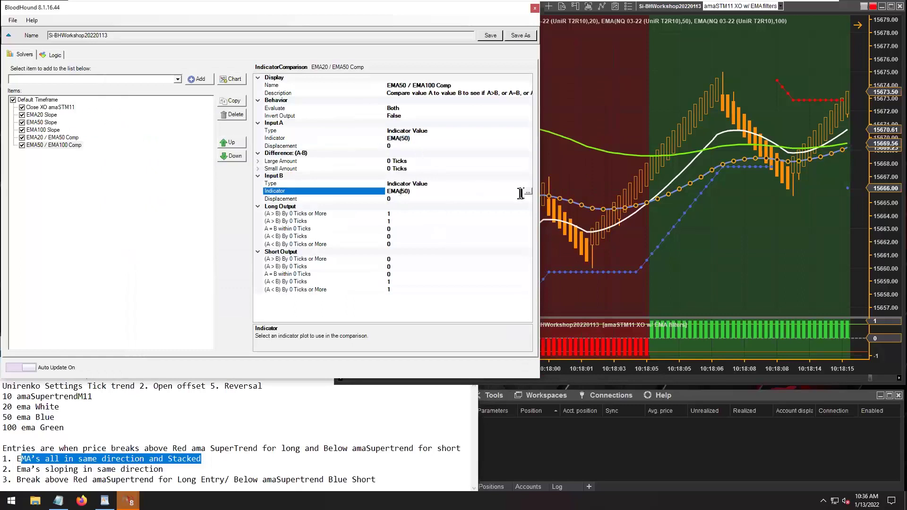
left_click(528, 193)
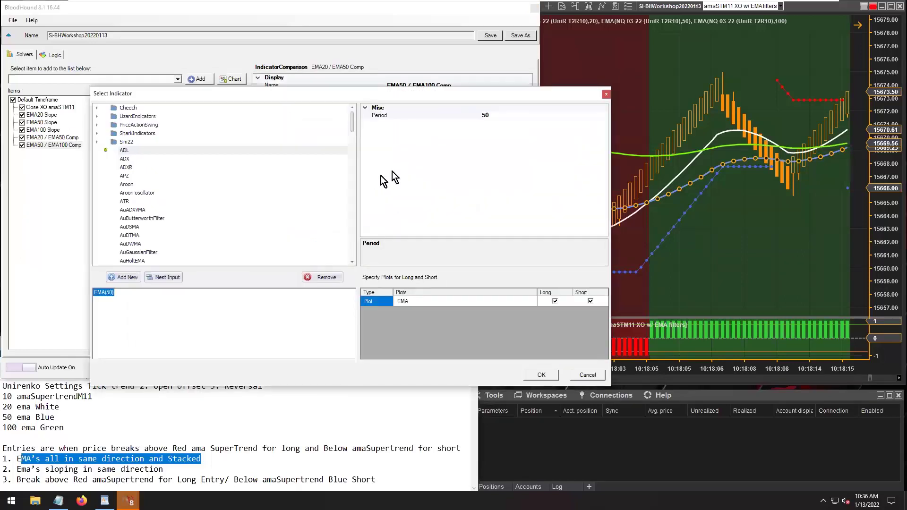
left_click(494, 115)
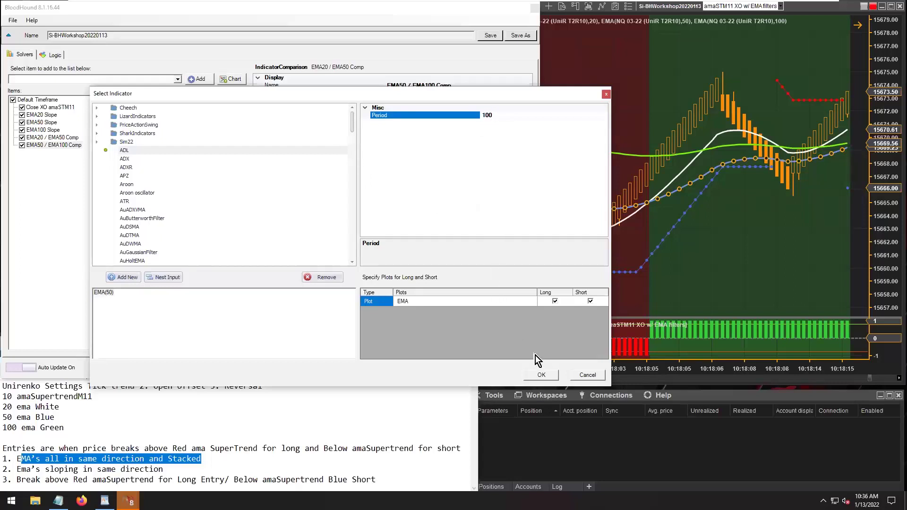
left_click(542, 375)
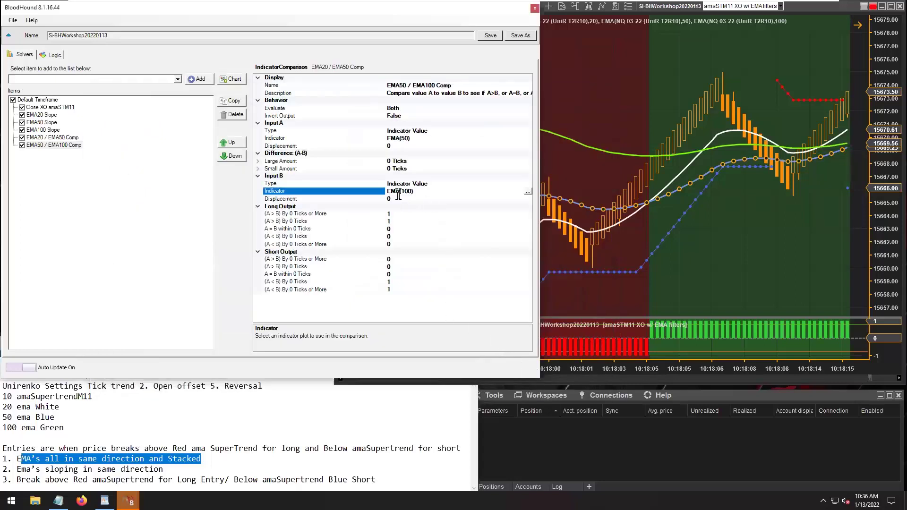
left_click(402, 139)
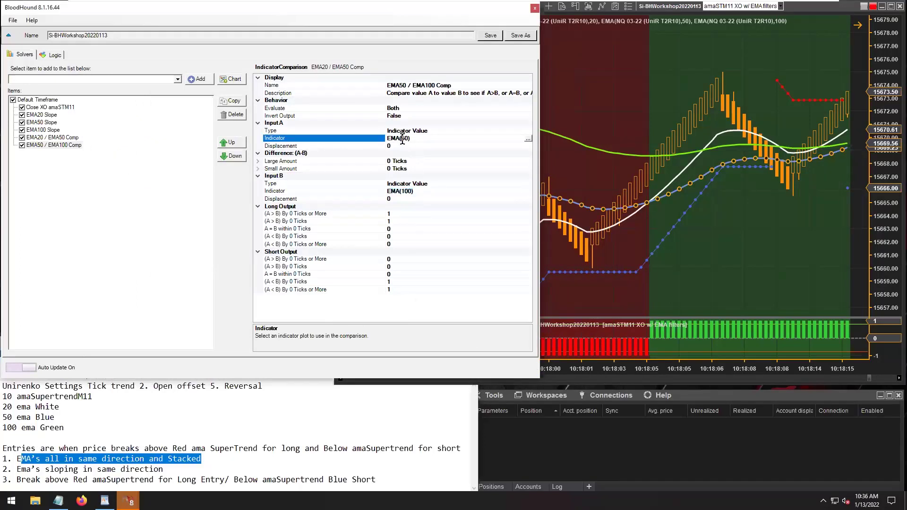
left_click(405, 192)
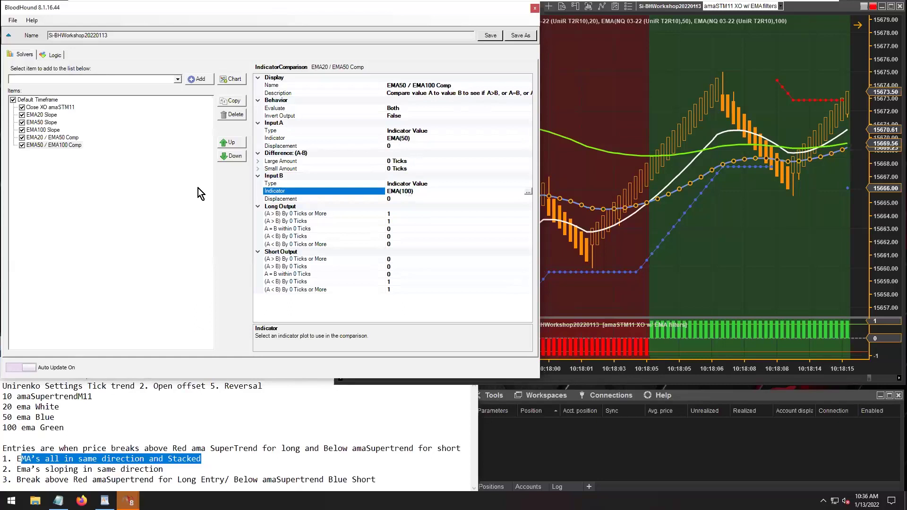
left_click(66, 146)
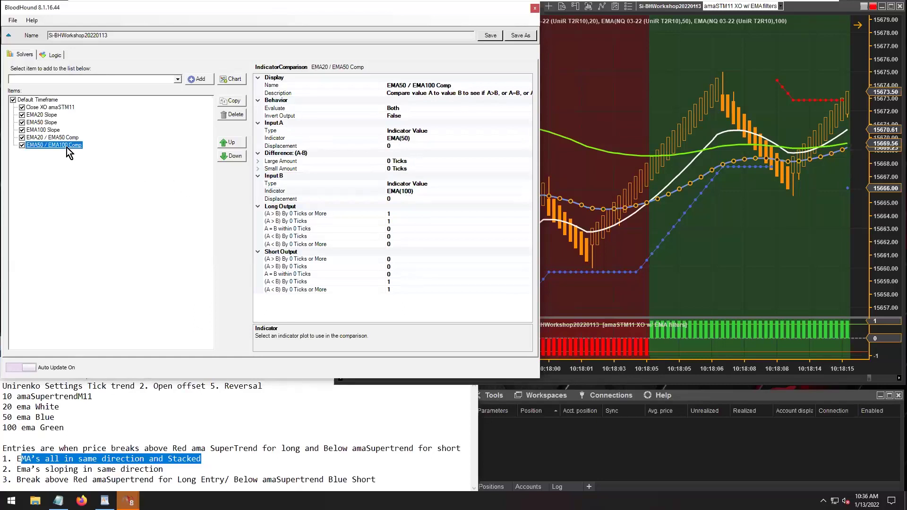
- Add the existing EMA50 / EMA100 Comp solver to the logic graph, placing its node below EMA20 / EMA50 Comp
left_click(54, 56)
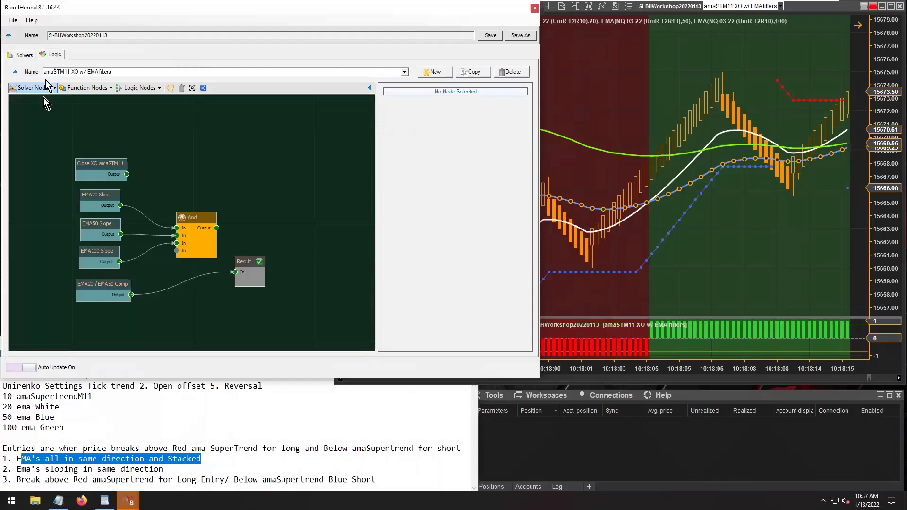
left_click(32, 87)
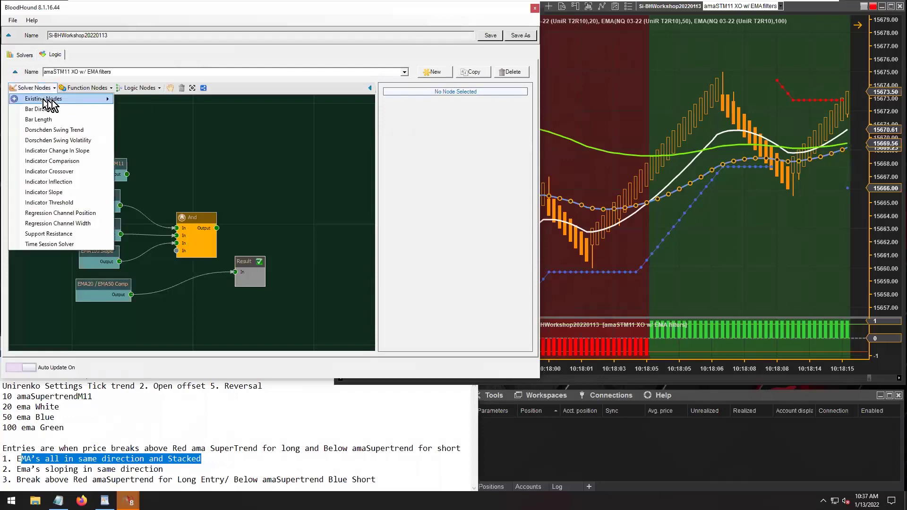
mouse_move(59, 104)
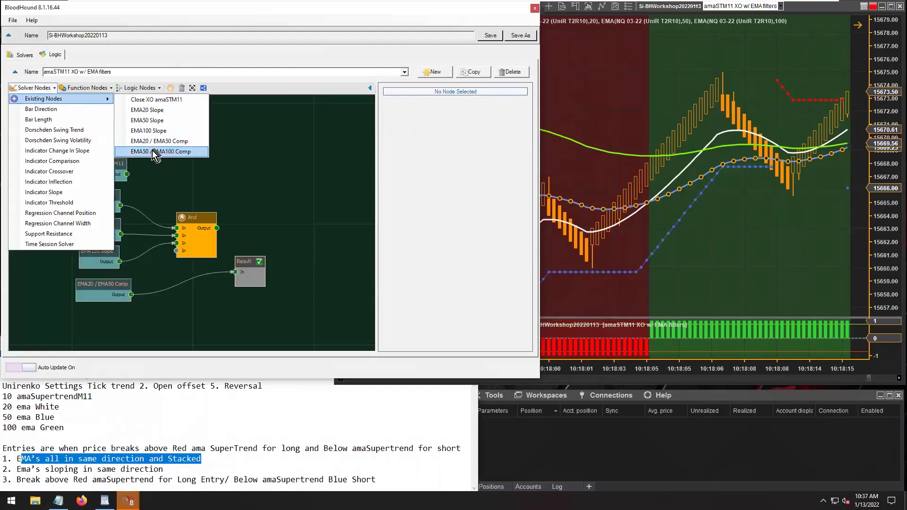
left_click(185, 152)
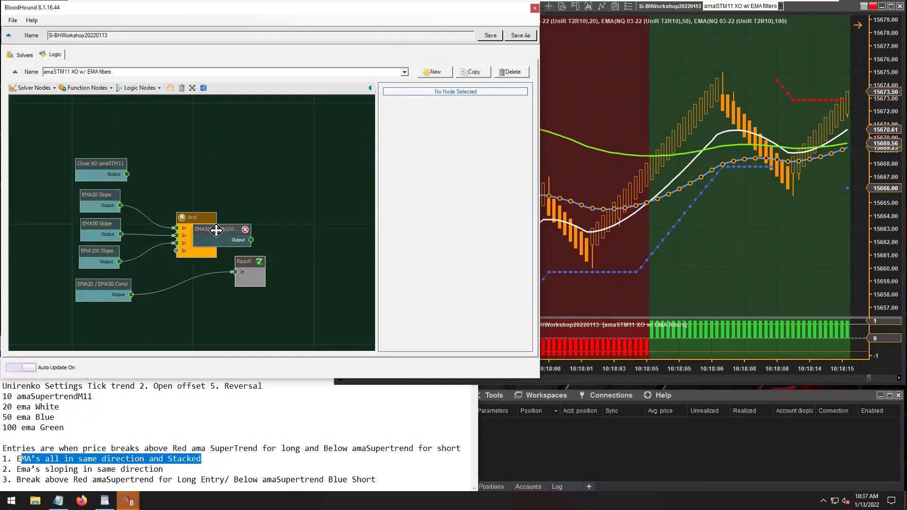
left_click_drag(112, 312, 94, 313)
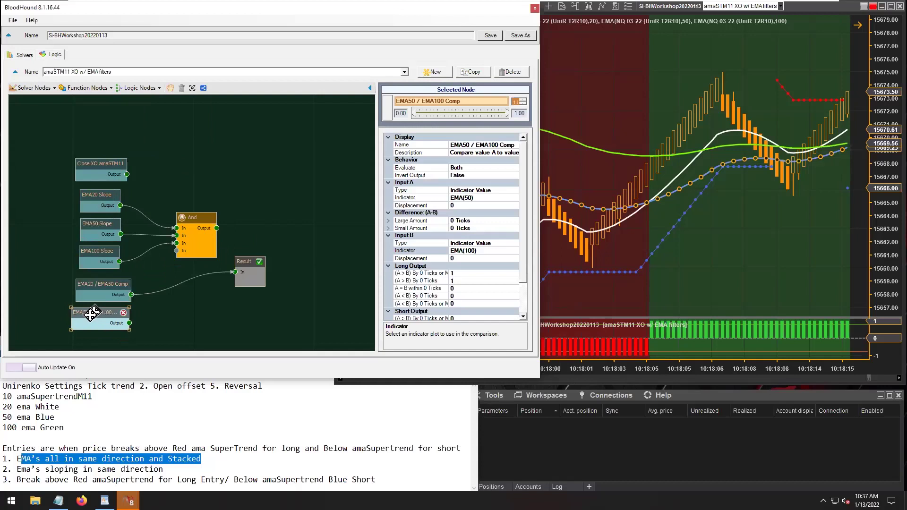
- Combine the EMA20 / EMA50 Comp and EMA50 / EMA100 Comp nodes through a second And node that feeds the Result node
left_click_drag(244, 263, 259, 261)
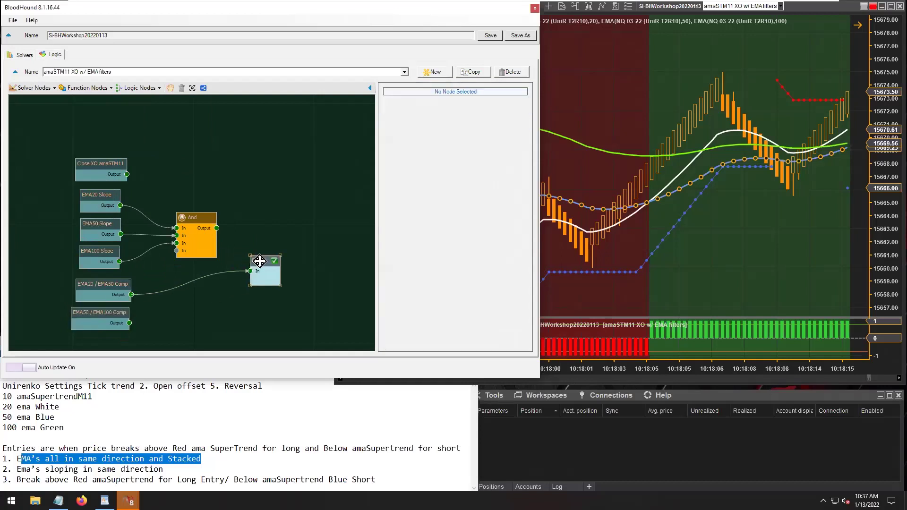
left_click(140, 87)
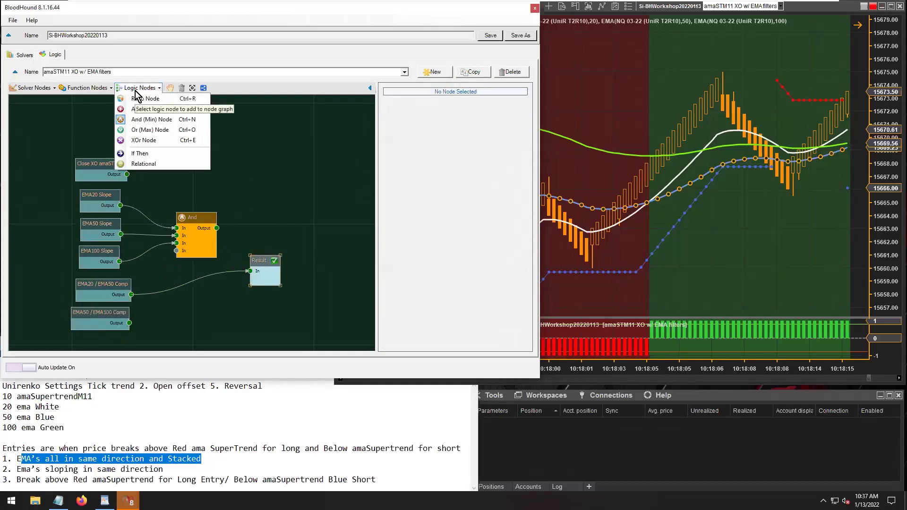
left_click(145, 120)
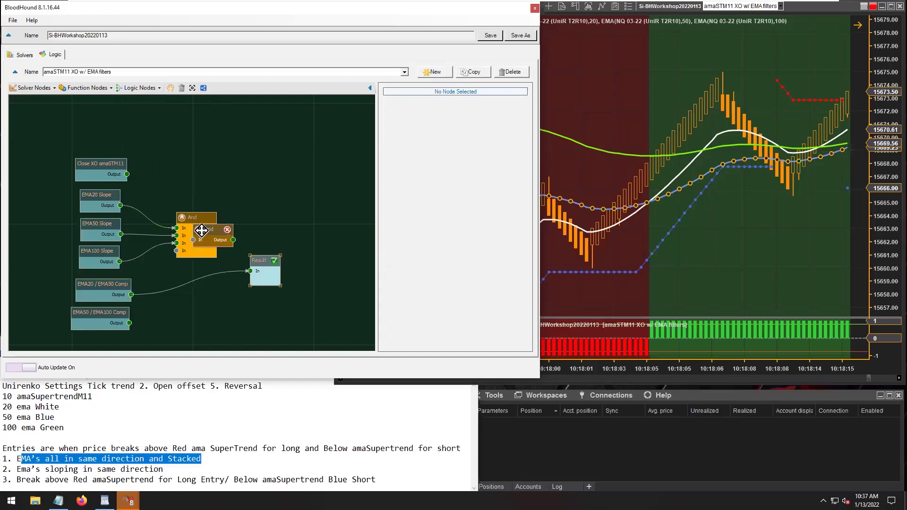
left_click_drag(207, 230, 186, 284)
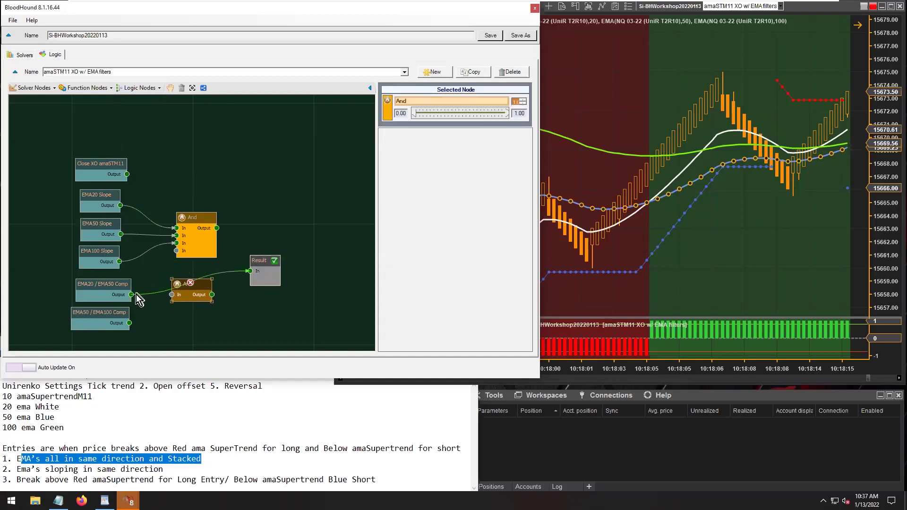
left_click_drag(131, 295, 171, 295)
left_click_drag(129, 323, 171, 302)
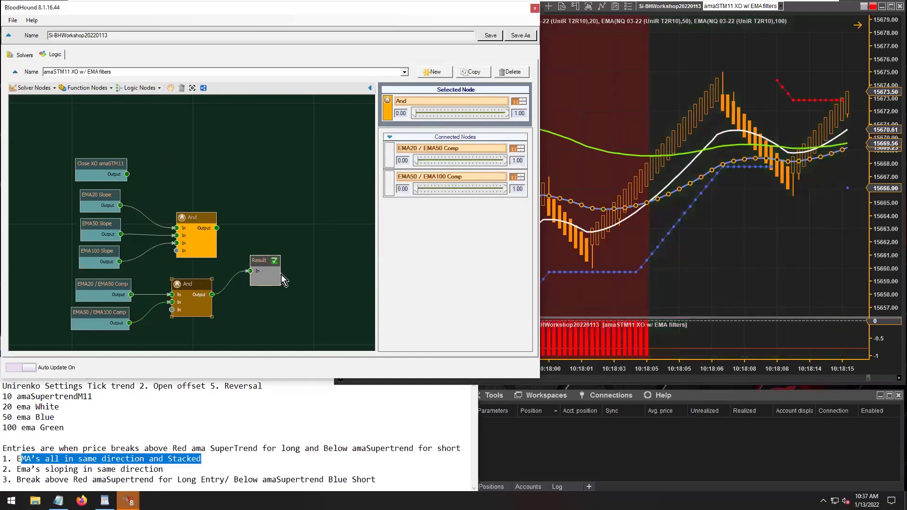
- Compare the stacking order of the 20, 50 and 100 EMA lines with the long and short comparison signals on the chart
left_click(728, 258)
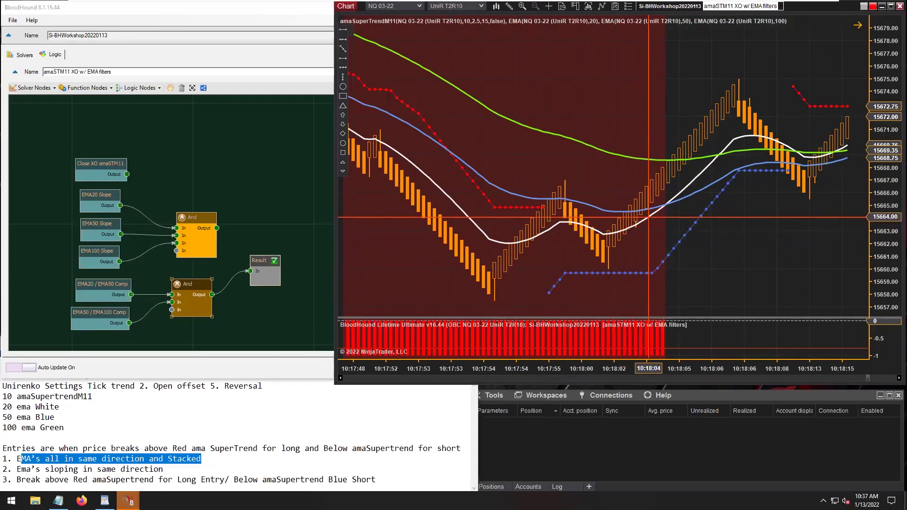
left_click(649, 217)
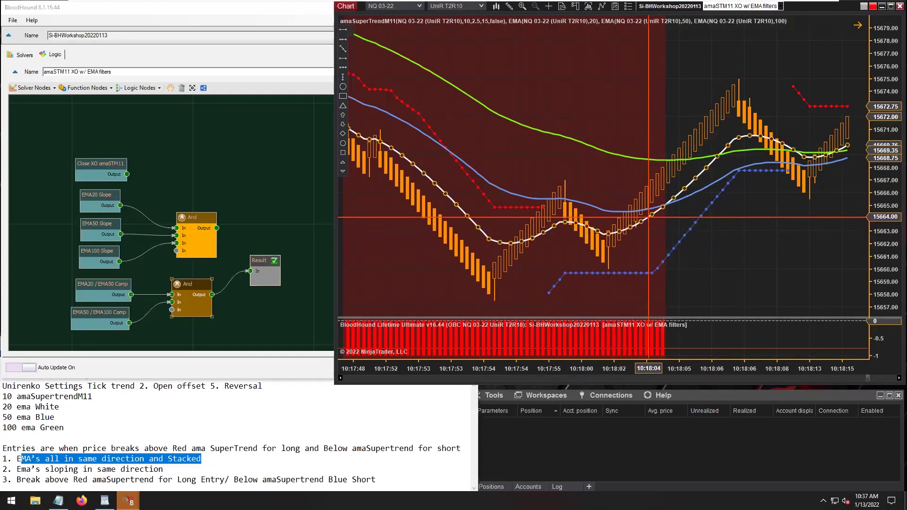
left_click(614, 211)
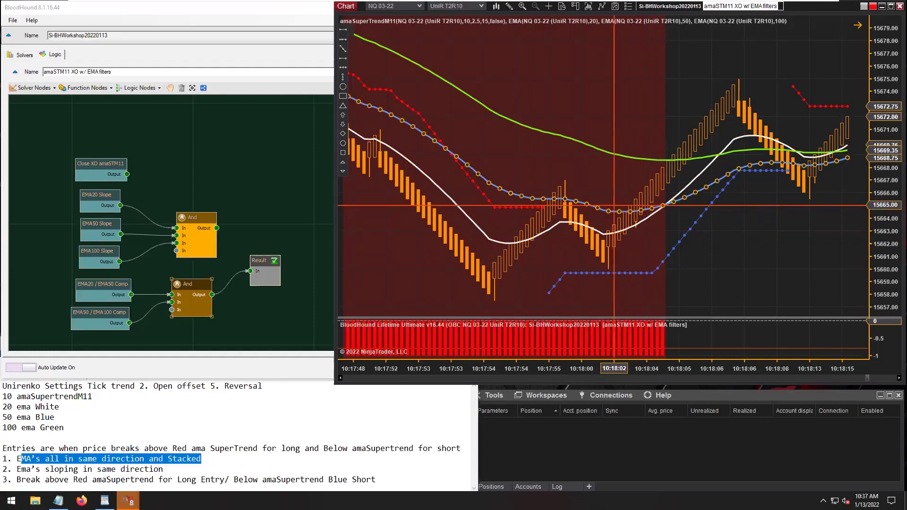
left_click(631, 158)
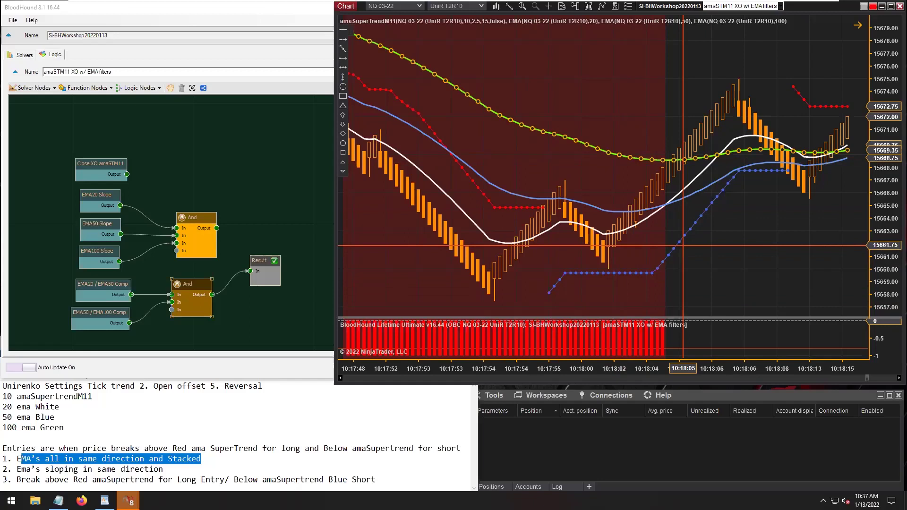
left_click(684, 191)
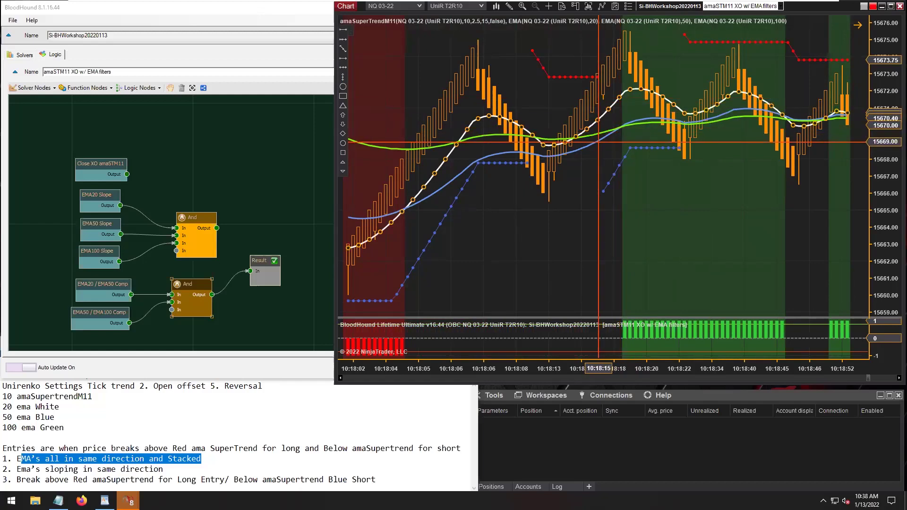
left_click(599, 141)
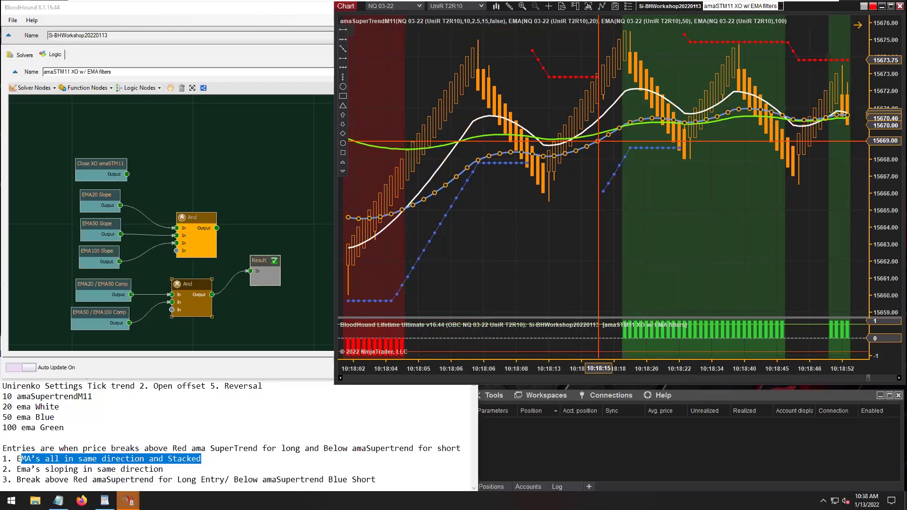
left_click(599, 134)
left_click(600, 141)
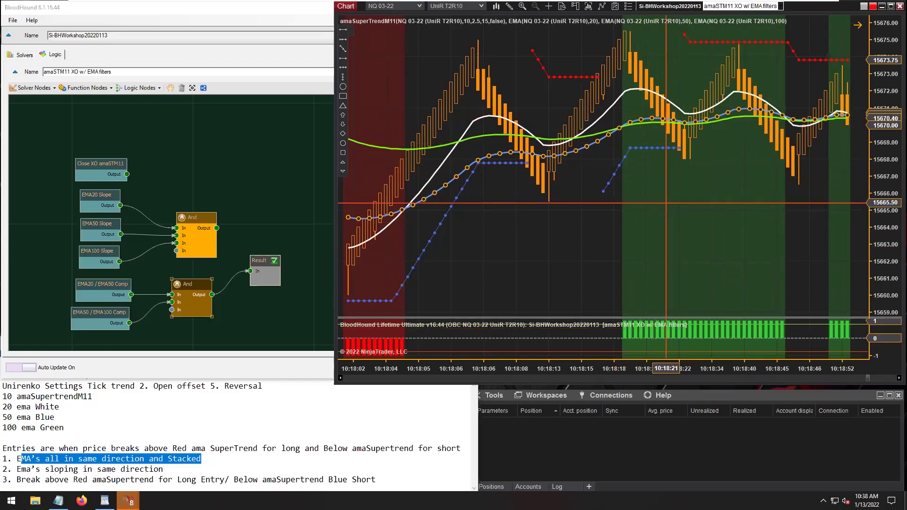
left_click_drag(654, 193, 627, 226)
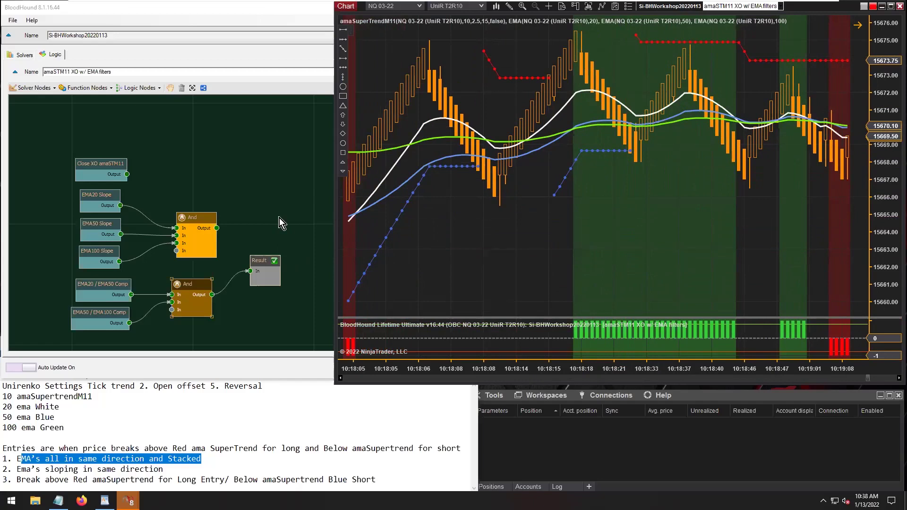
- Delete the second And node and wire both EMA comparison nodes into the slopes' And node, with its output feeding Result
left_click(197, 285)
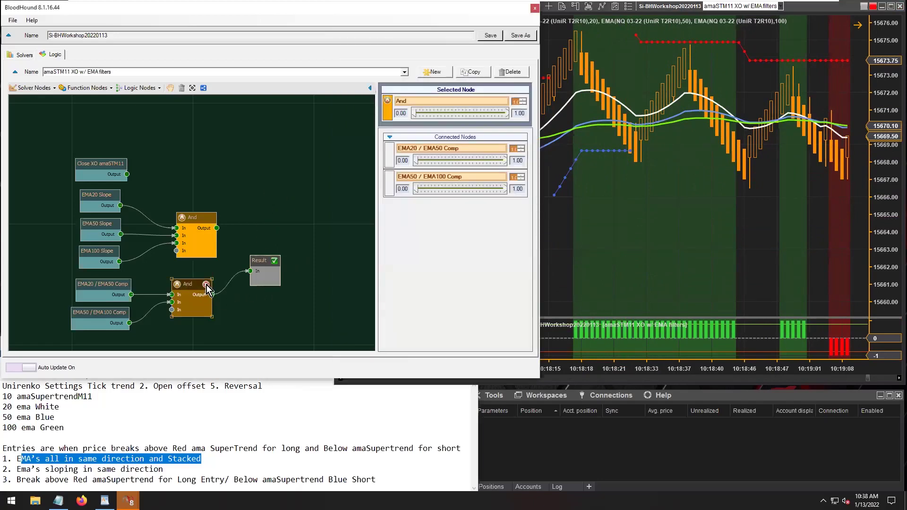
left_click(207, 285)
left_click_drag(131, 295, 177, 250)
left_click_drag(131, 323, 177, 259)
left_click_drag(104, 289, 101, 289)
left_click_drag(258, 257, 247, 228)
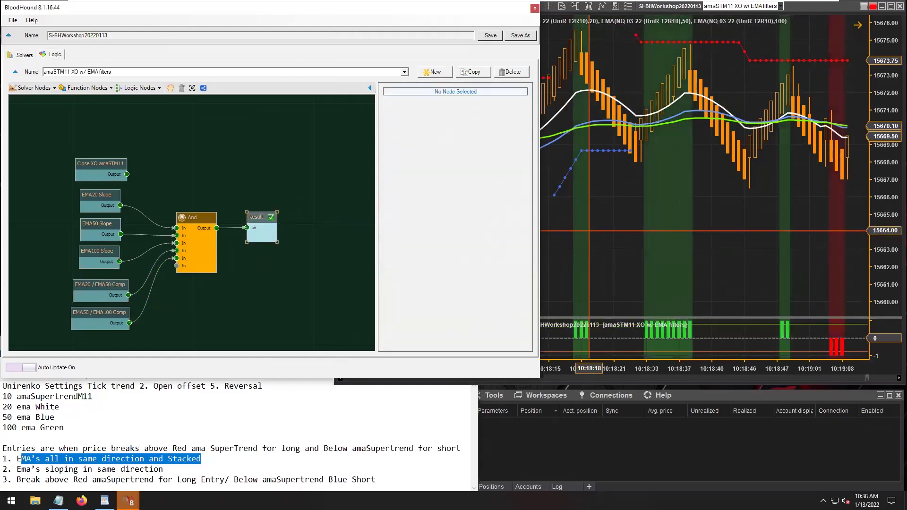
- Examine the combined slope and stacking signals on the chart, checking EMA direction around 10:18:18 and in the earlier short zones
left_click(613, 230)
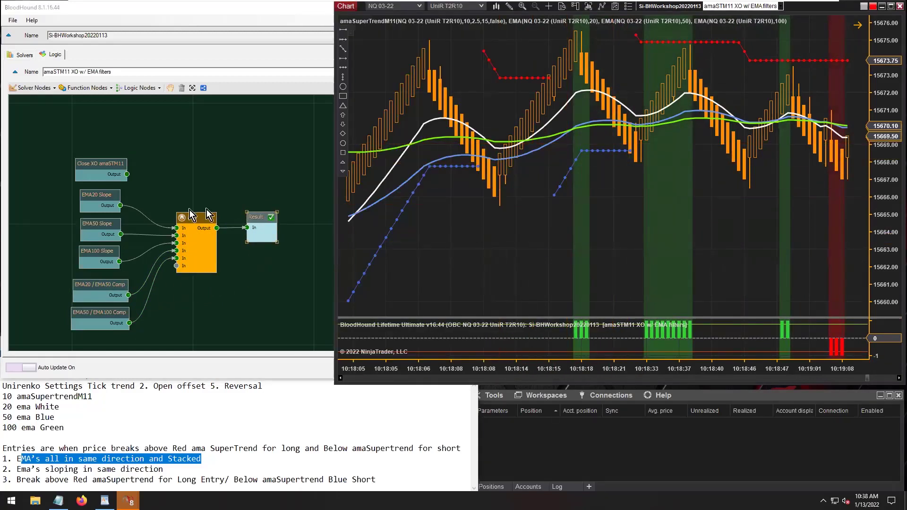
mouse_move(100, 197)
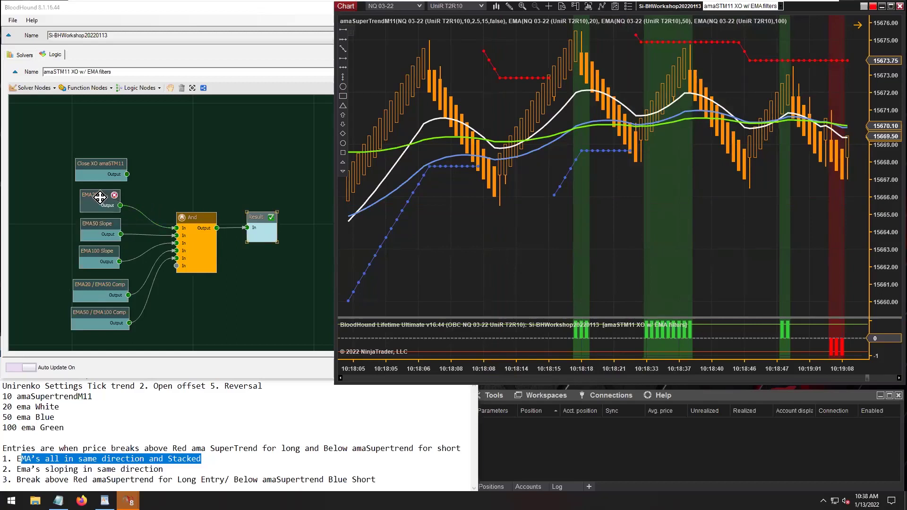
mouse_move(98, 254)
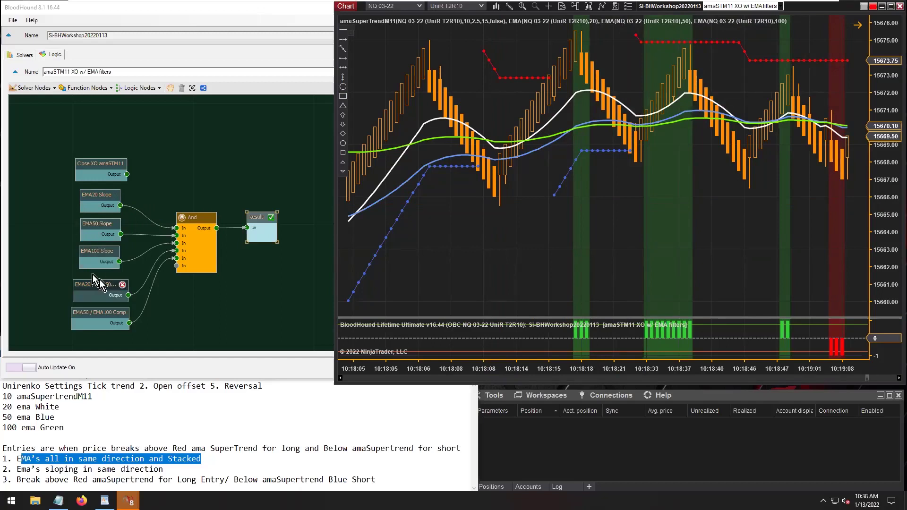
mouse_move(583, 83)
left_mouse_down()
mouse_move(571, 111)
mouse_move(584, 136)
mouse_move(584, 84)
left_mouse_up()
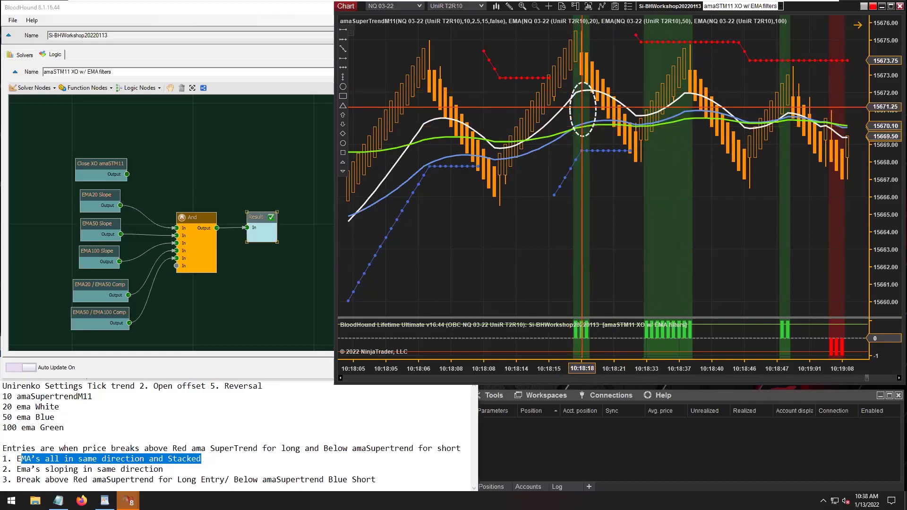
key("ctrl+z")
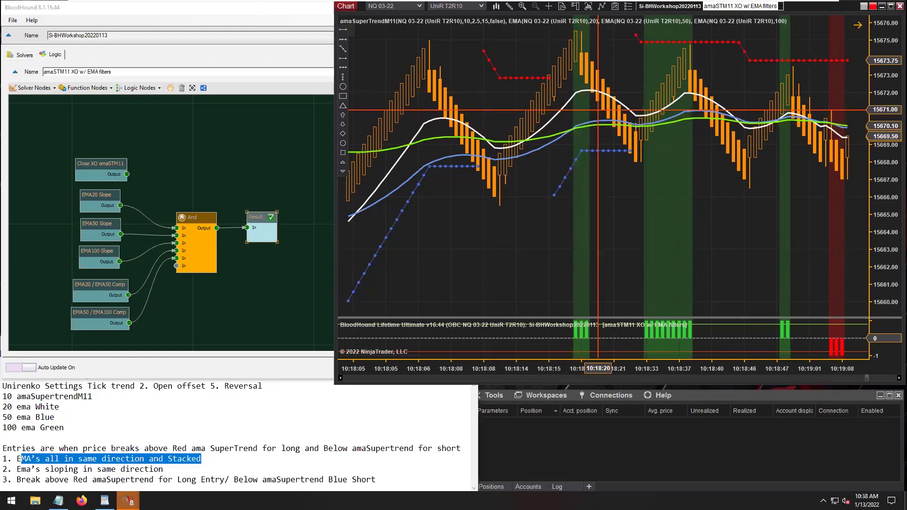
left_click(585, 91)
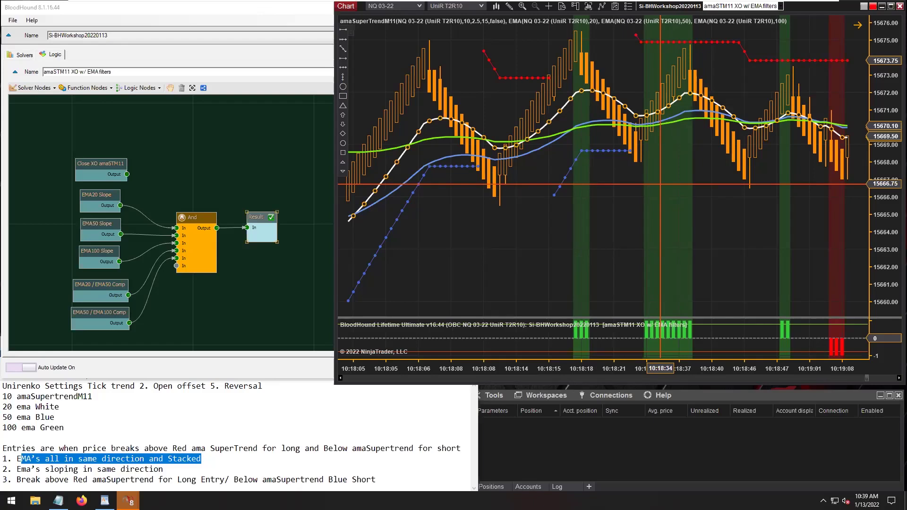
scroll(661, 184, "up", 15)
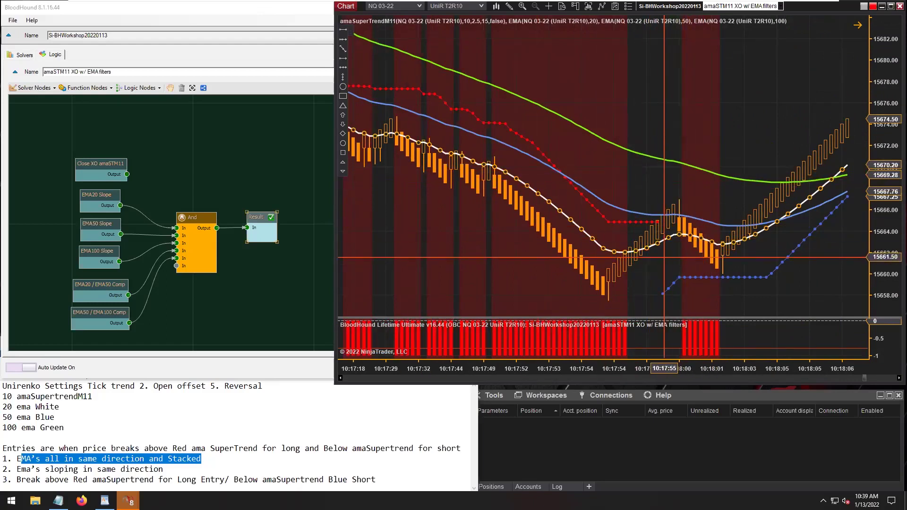
left_click(702, 242)
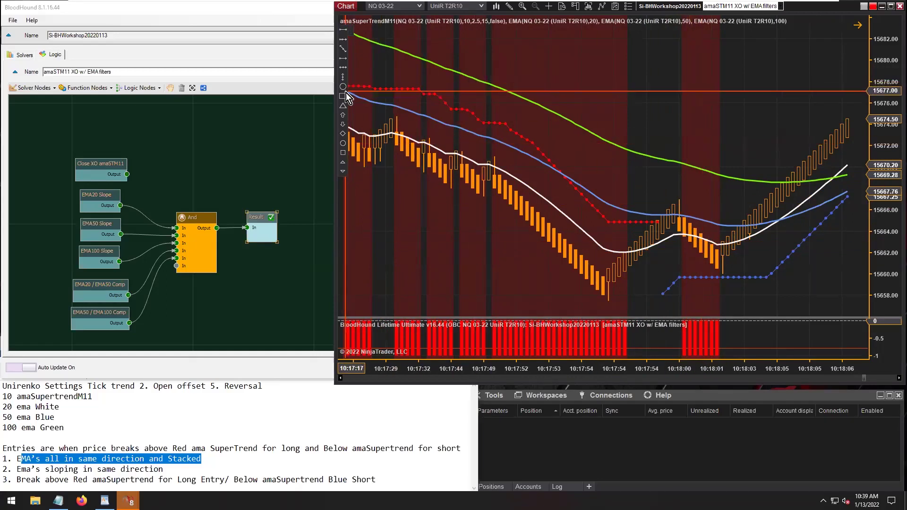
- Reposition the Close XO amaSTM11 node above the slope nodes and wire its output into the And node
left_click_drag(681, 252, 628, 145)
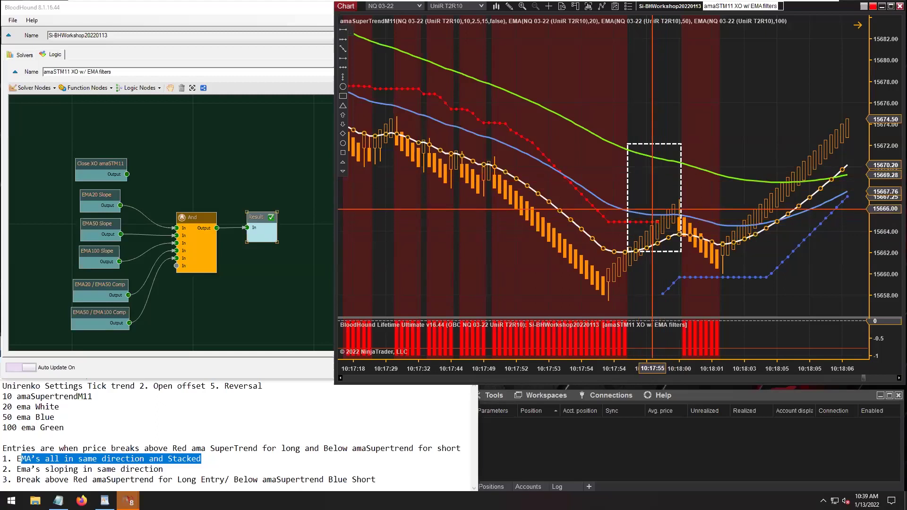
key("Delete")
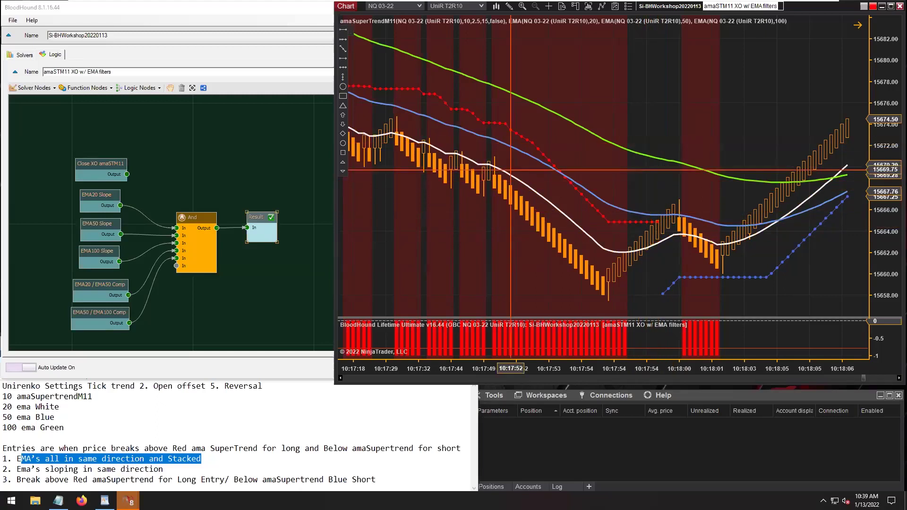
left_click_drag(86, 163, 88, 151)
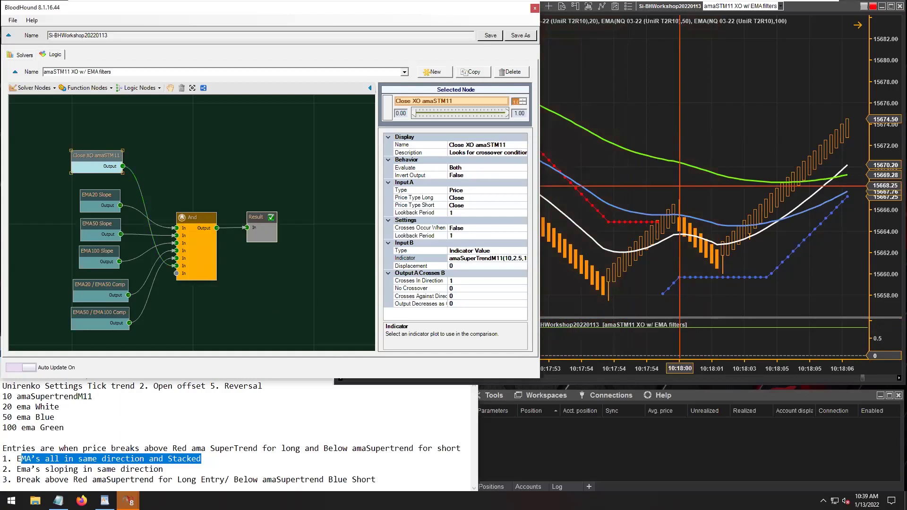
- Close the BloodHound window and widen the NQ 03-22 chart across most of the screen
left_click(536, 9)
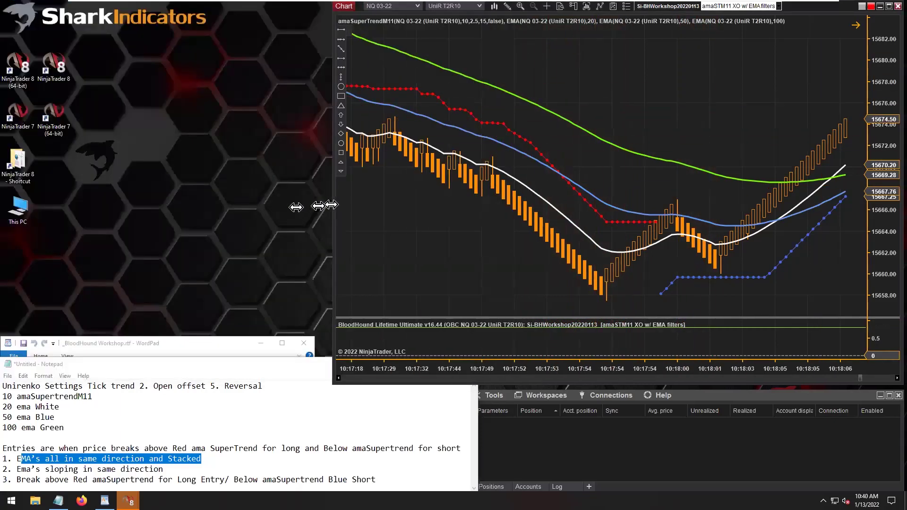
left_click_drag(329, 205, 37, 204)
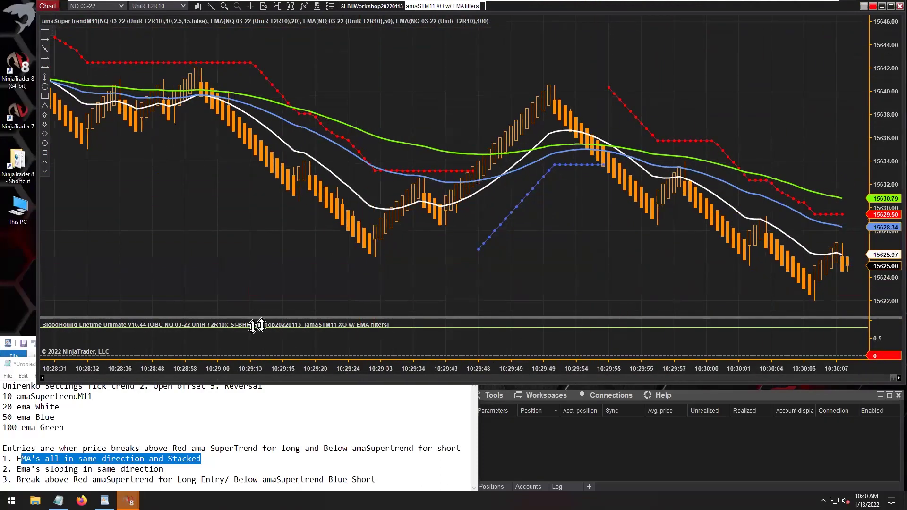
- Examine the short signal around 10:27:10 on the chart, checking the amaSuperTrendM11 cross against the slope and stacking of the three EMAs
left_click(78, 380)
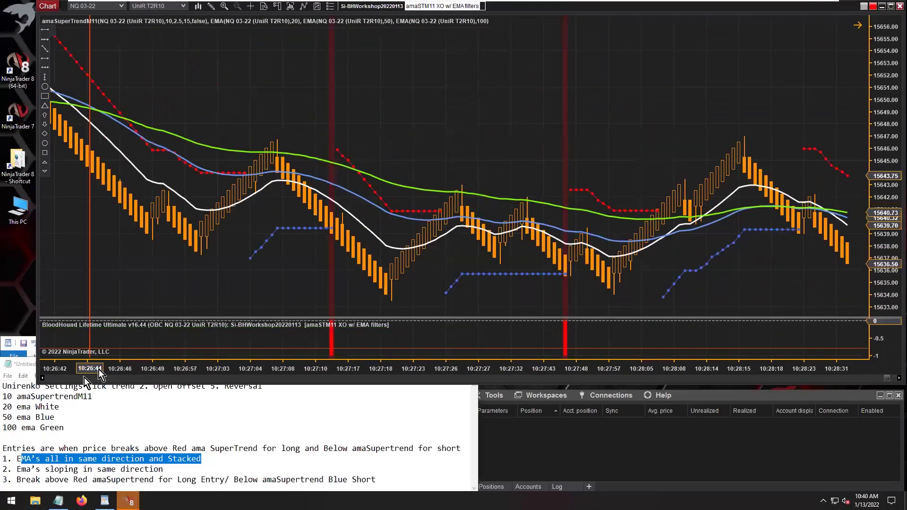
left_click_drag(441, 123, 557, 117)
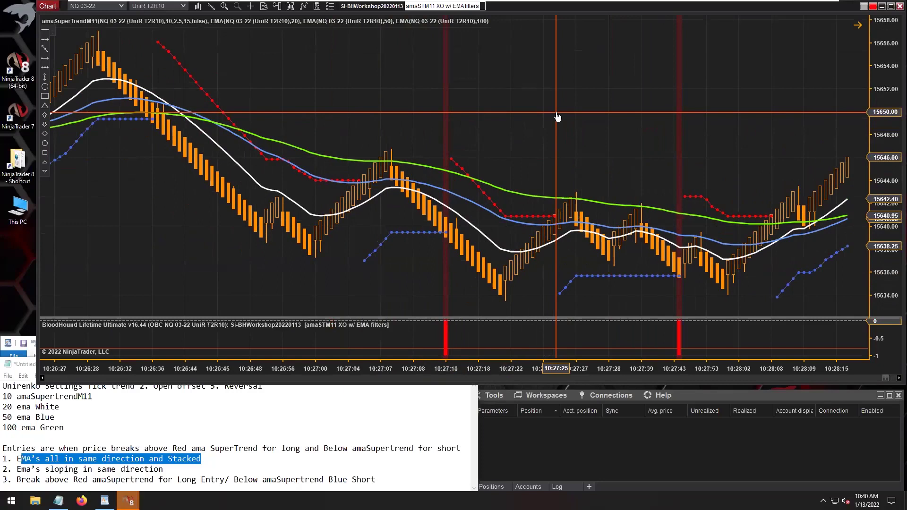
left_click_drag(558, 117, 574, 118)
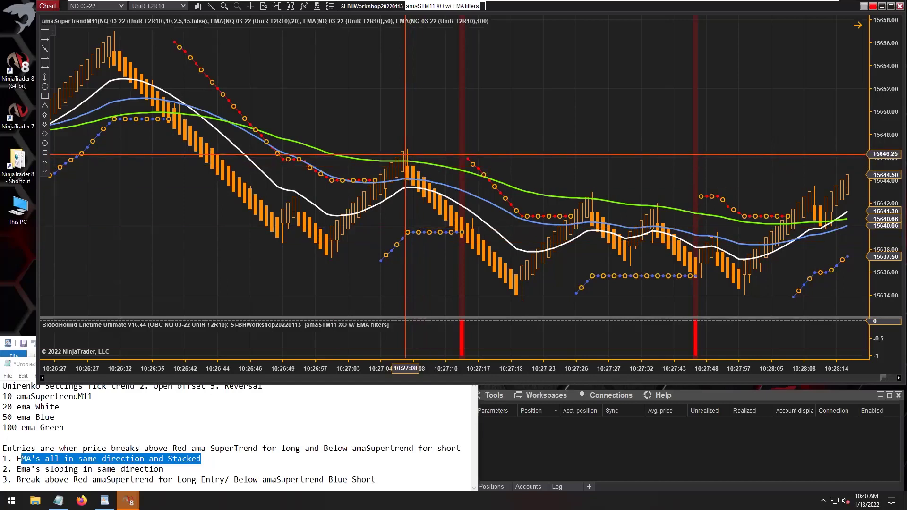
left_click(463, 171)
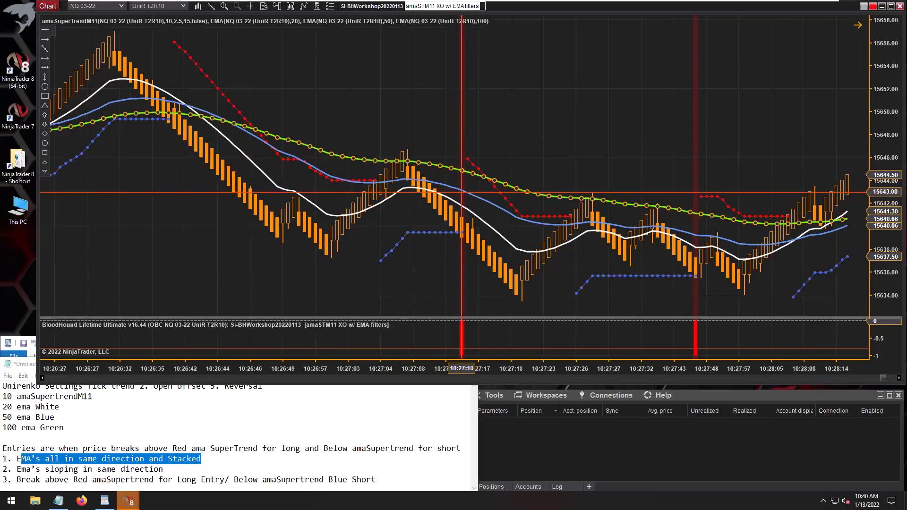
left_click(462, 189)
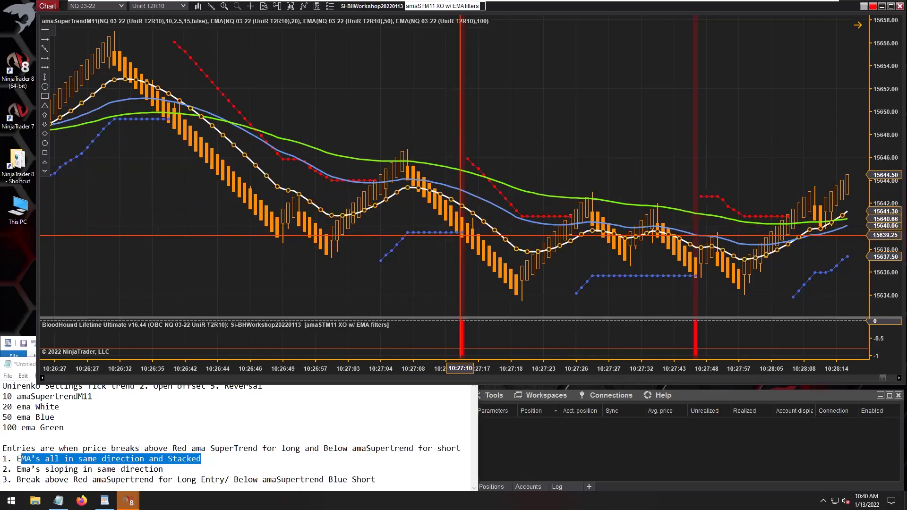
- Examine the earlier long signals around 10:25:22 and 10:25:52, checking the close crossing amaSuperTrendM11 and the EMA slopes and stacking
scroll(461, 235, "up", 15)
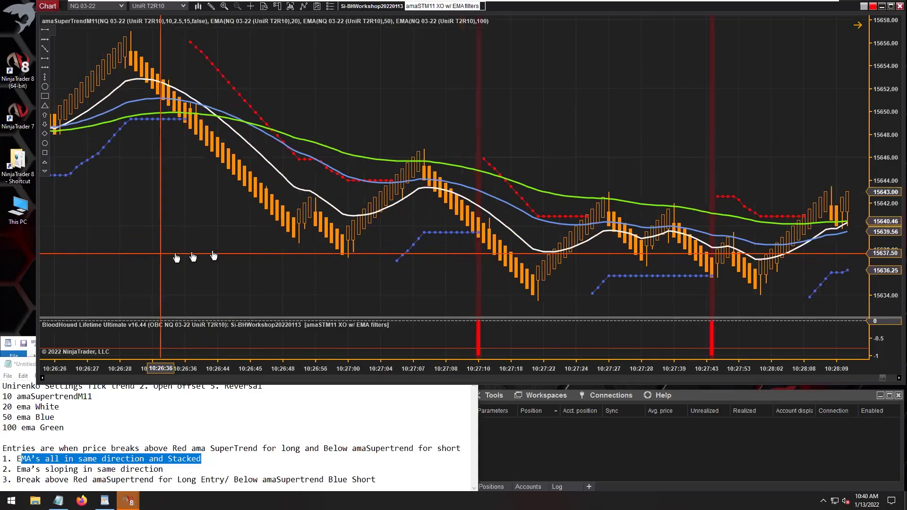
left_click_drag(240, 259, 598, 244)
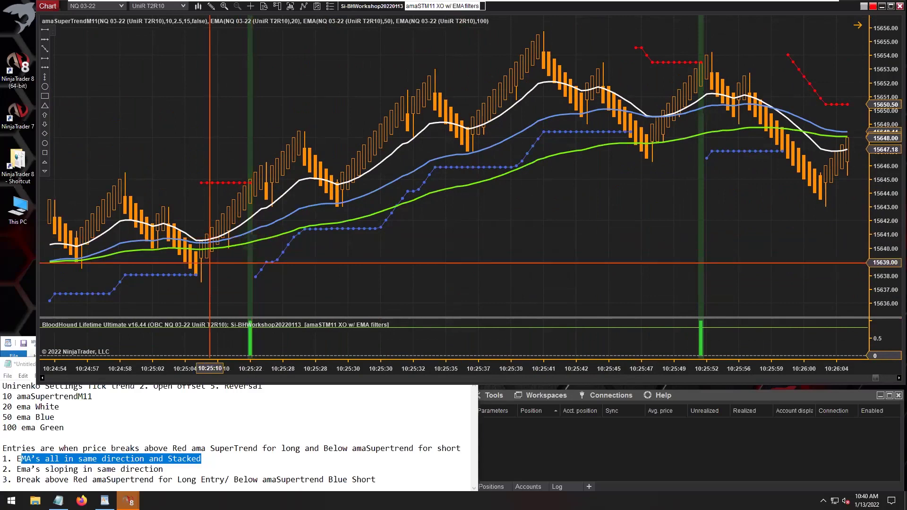
left_click_drag(207, 294, 258, 260)
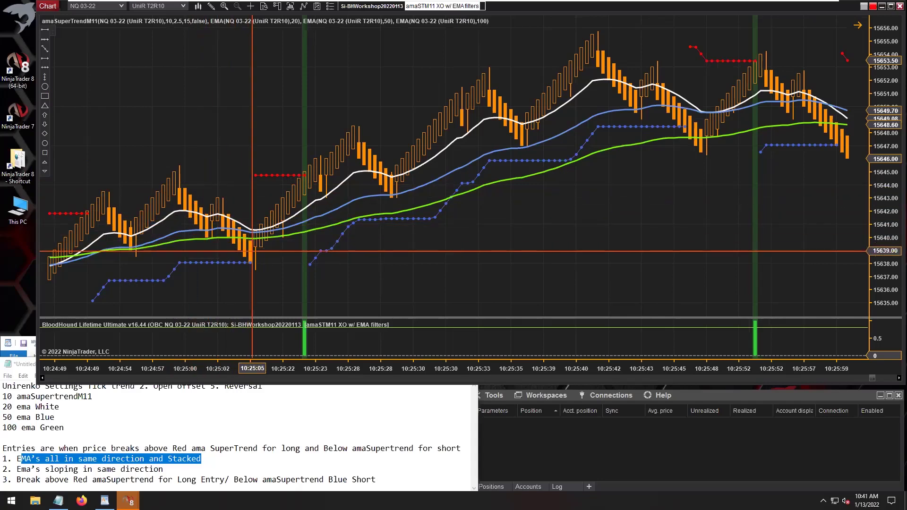
left_click(226, 262)
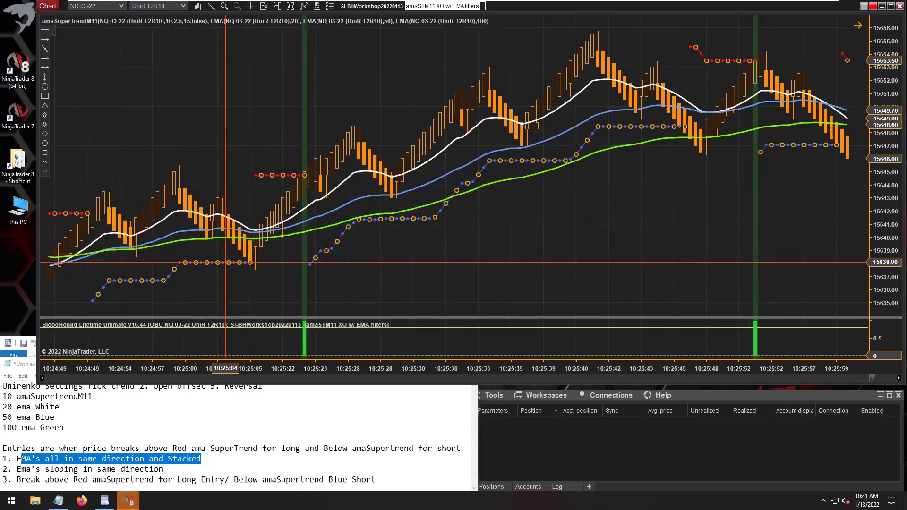
left_click(306, 195)
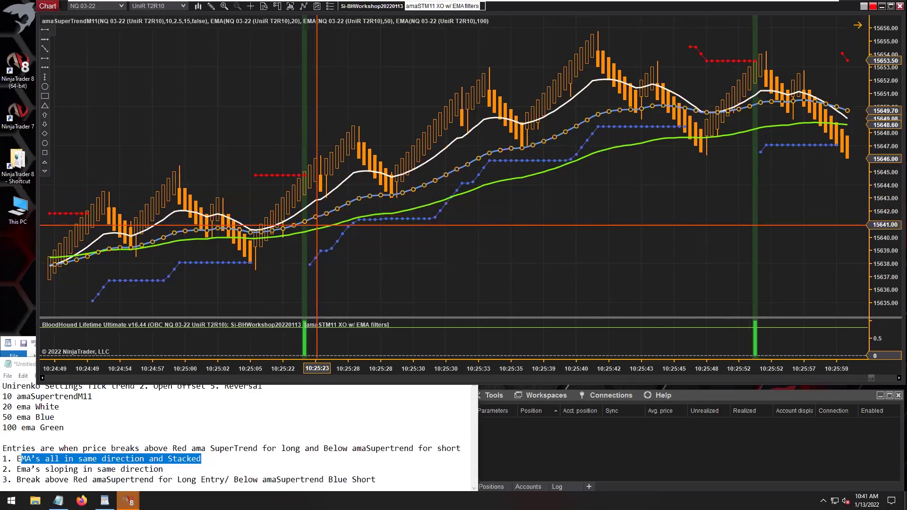
left_click(316, 229)
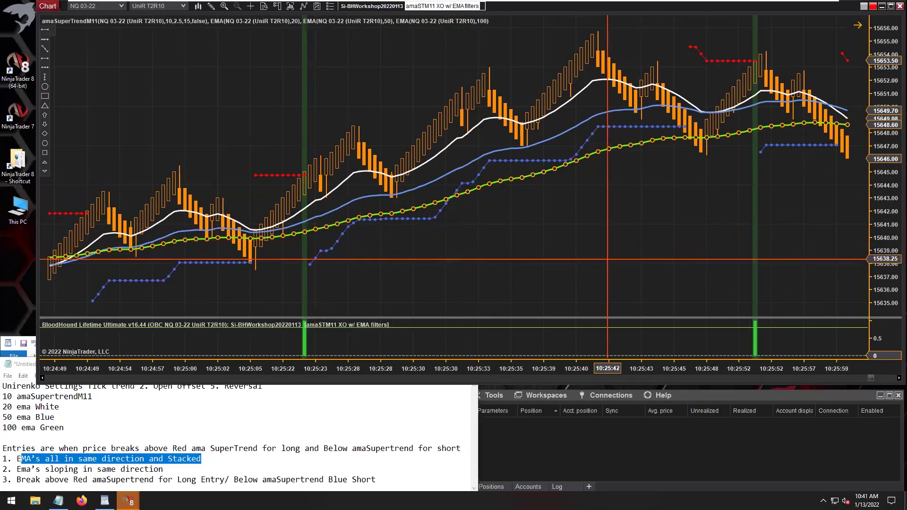
left_click_drag(608, 260, 577, 271)
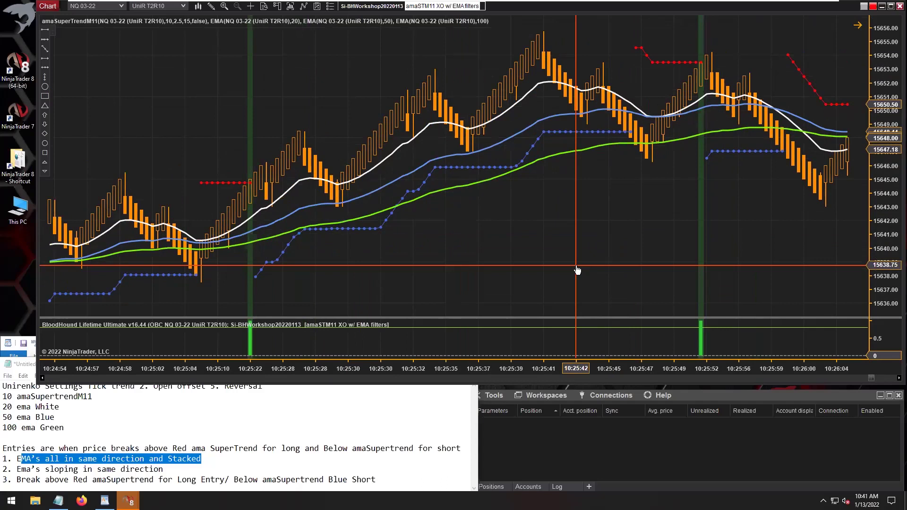
left_click_drag(578, 270, 523, 266)
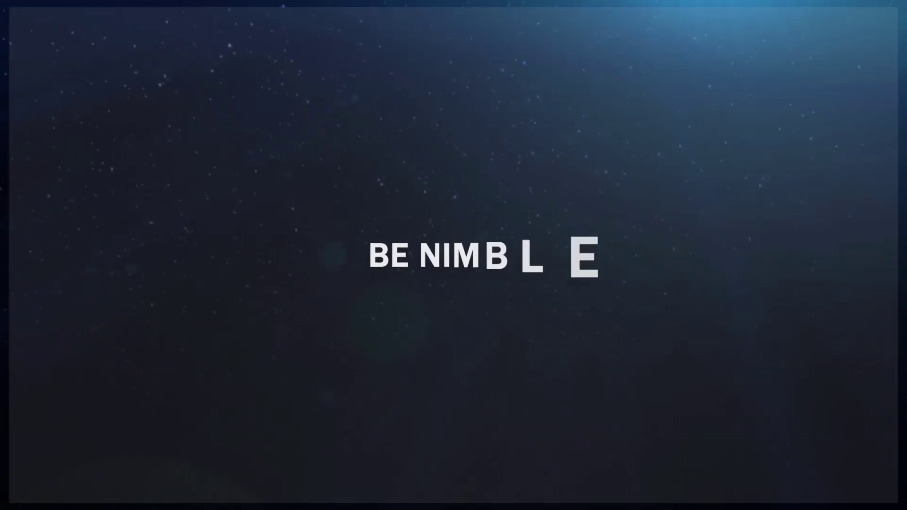